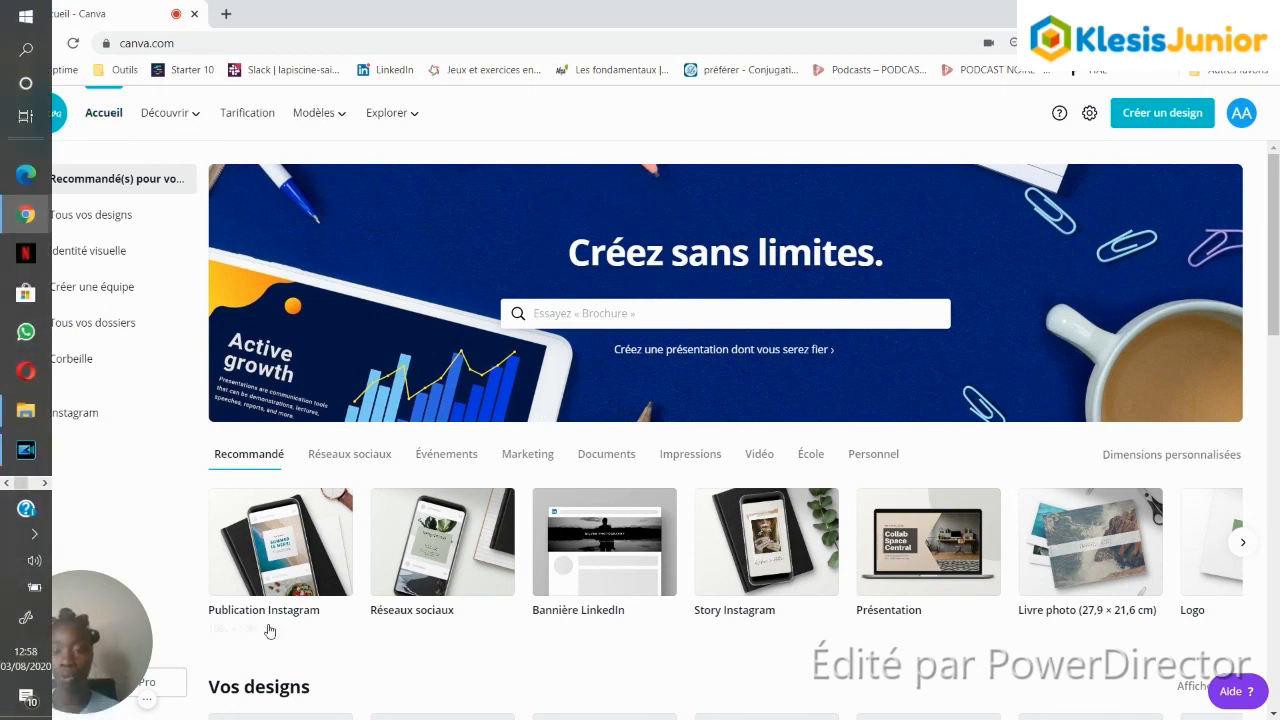
Step: Search the Canva templates for "logo" and look through the suggested Logo designs
left_click(1242, 542)
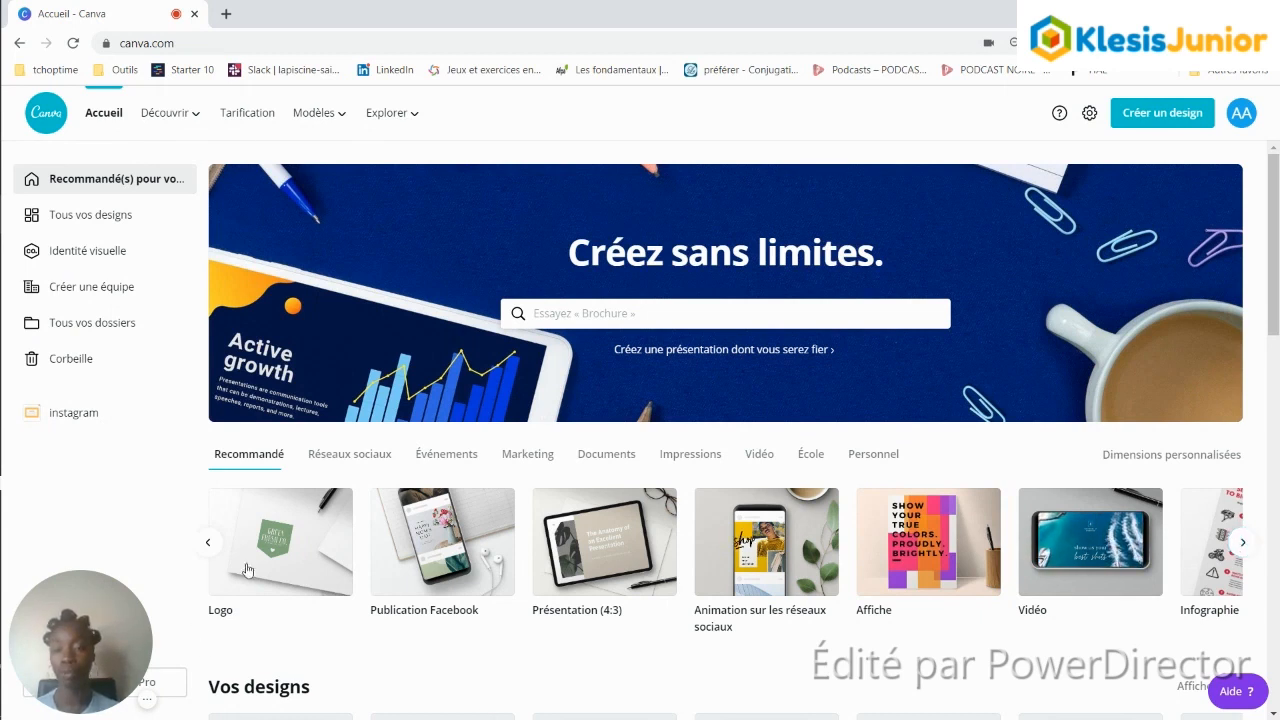
left_click(573, 315)
type("logo")
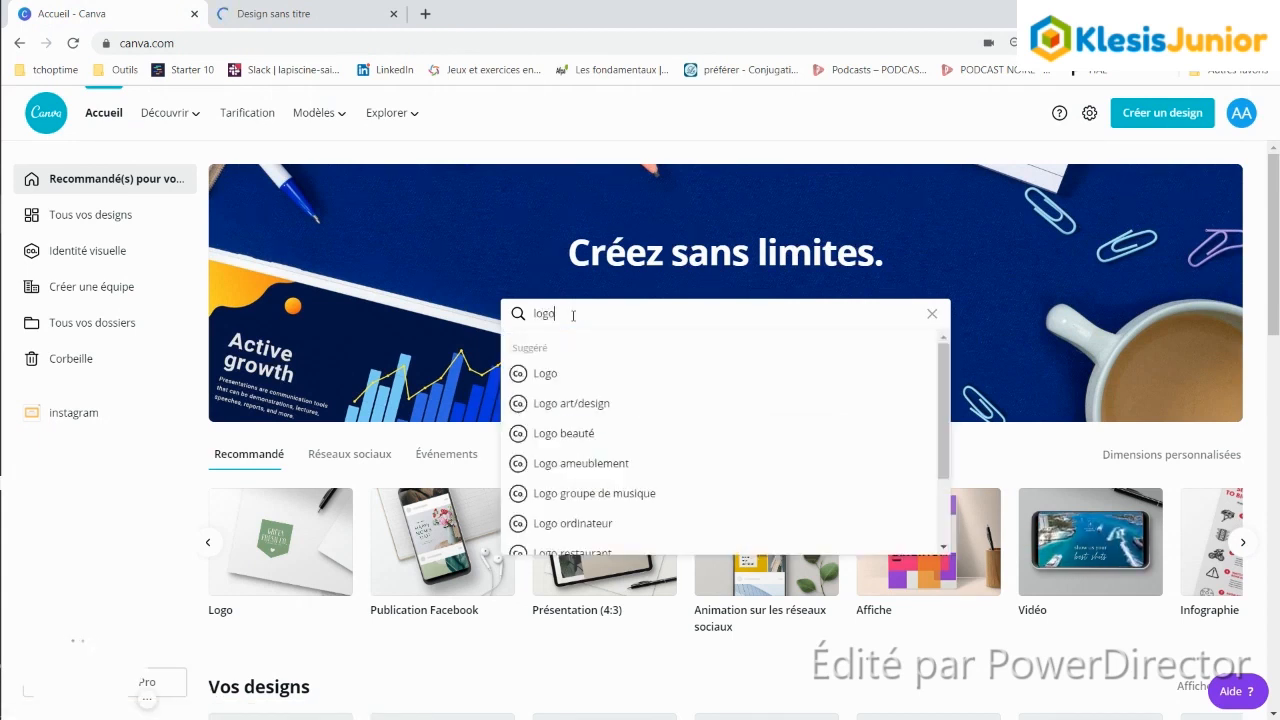
left_click(581, 375)
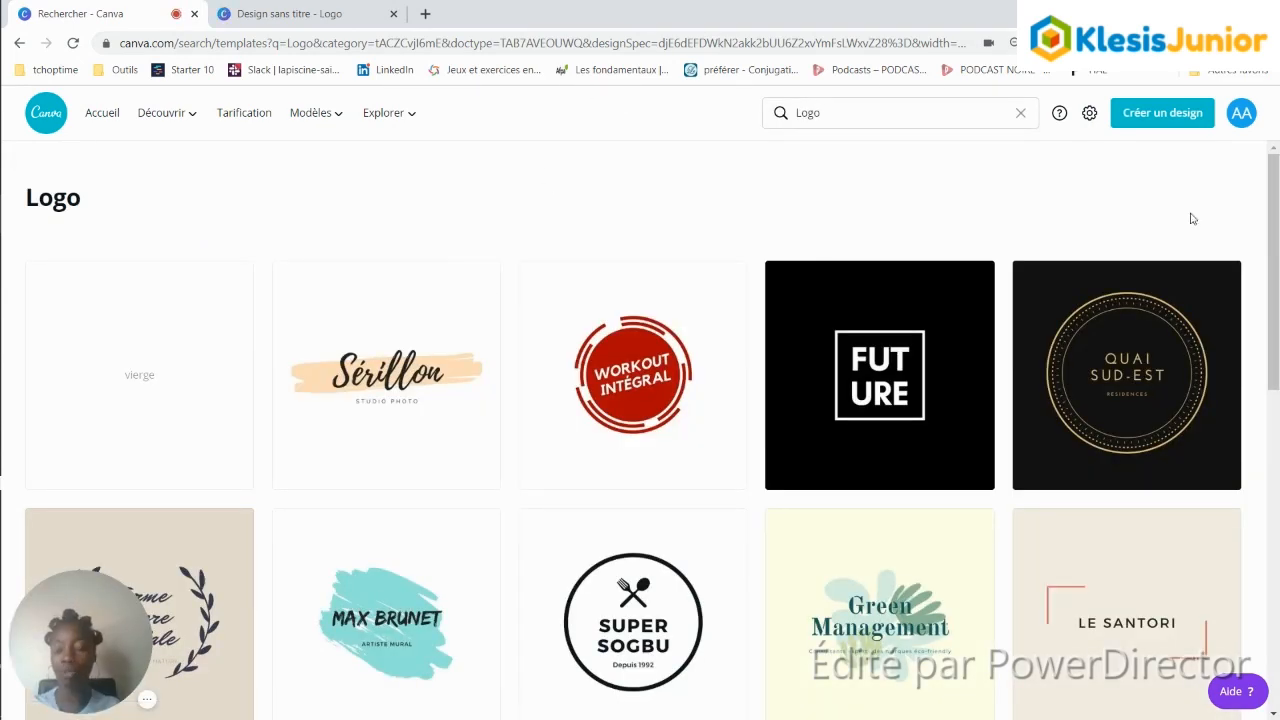
left_click_drag(1274, 232, 1276, 458)
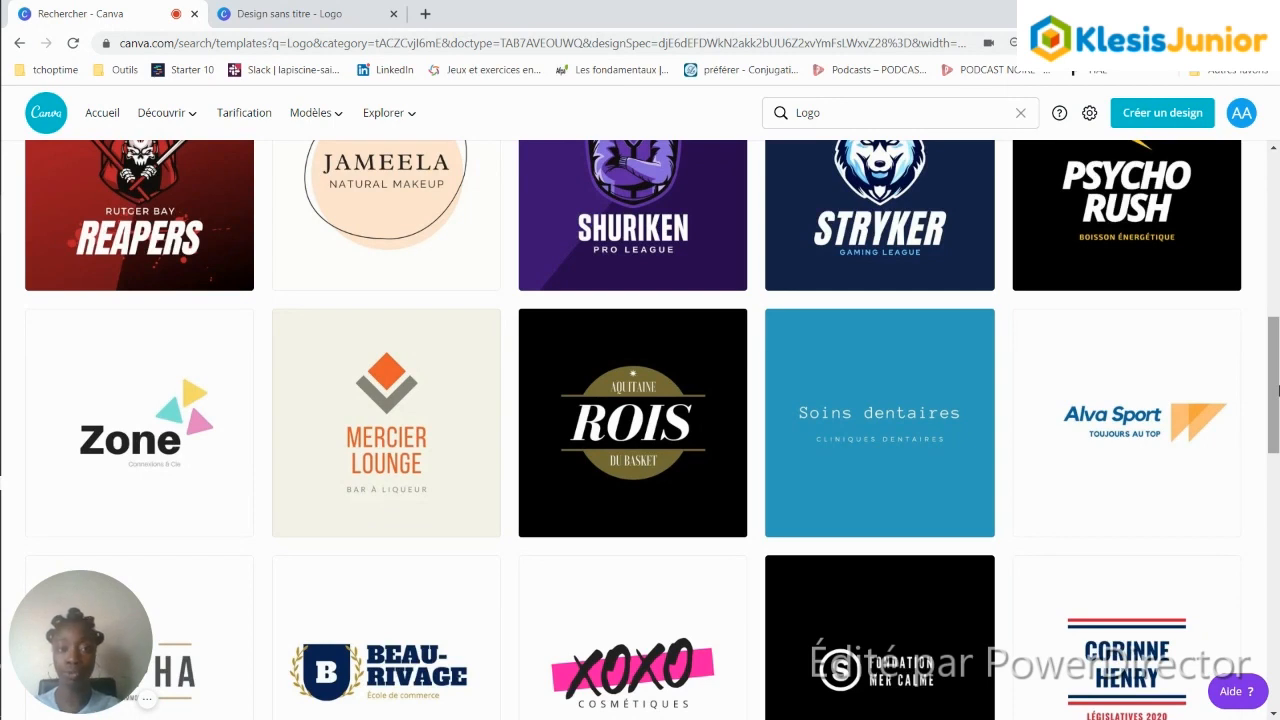
left_click_drag(1277, 390, 1277, 215)
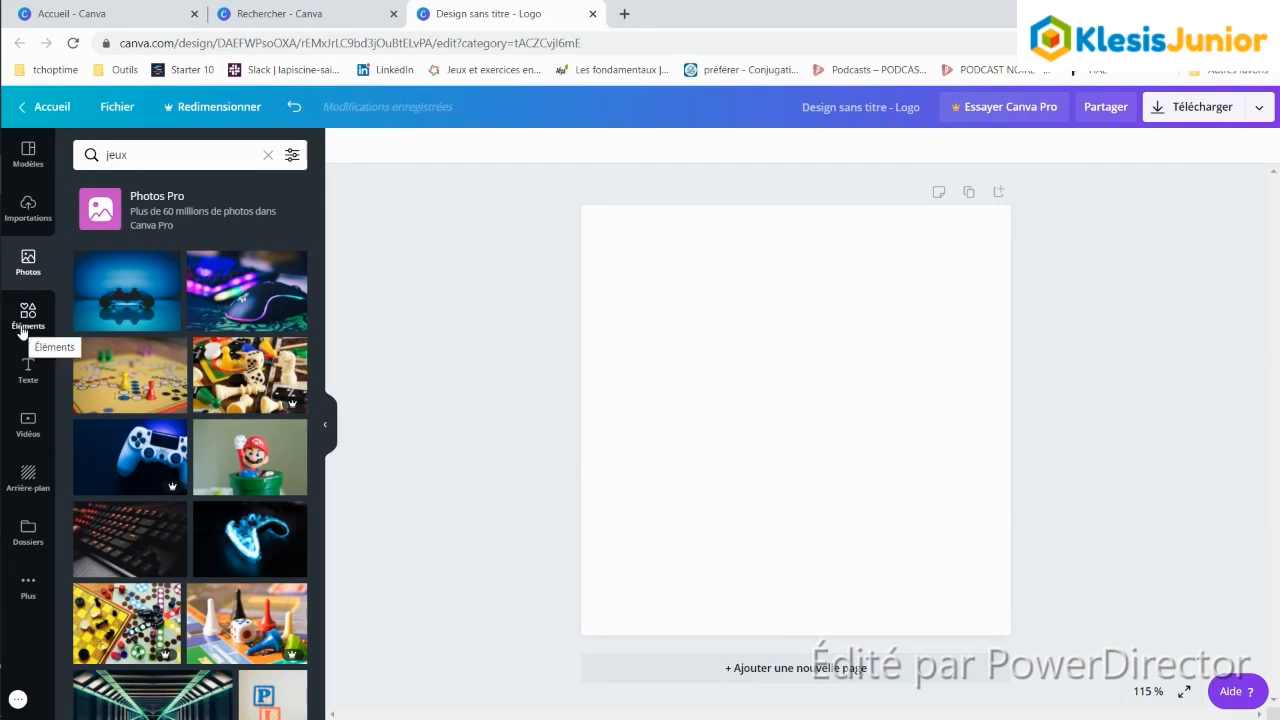
Step: Browse the elements library's categories, such as lines, shapes, frames, stickers and charts
left_click(24, 318)
scroll(91, 208, "down", 3)
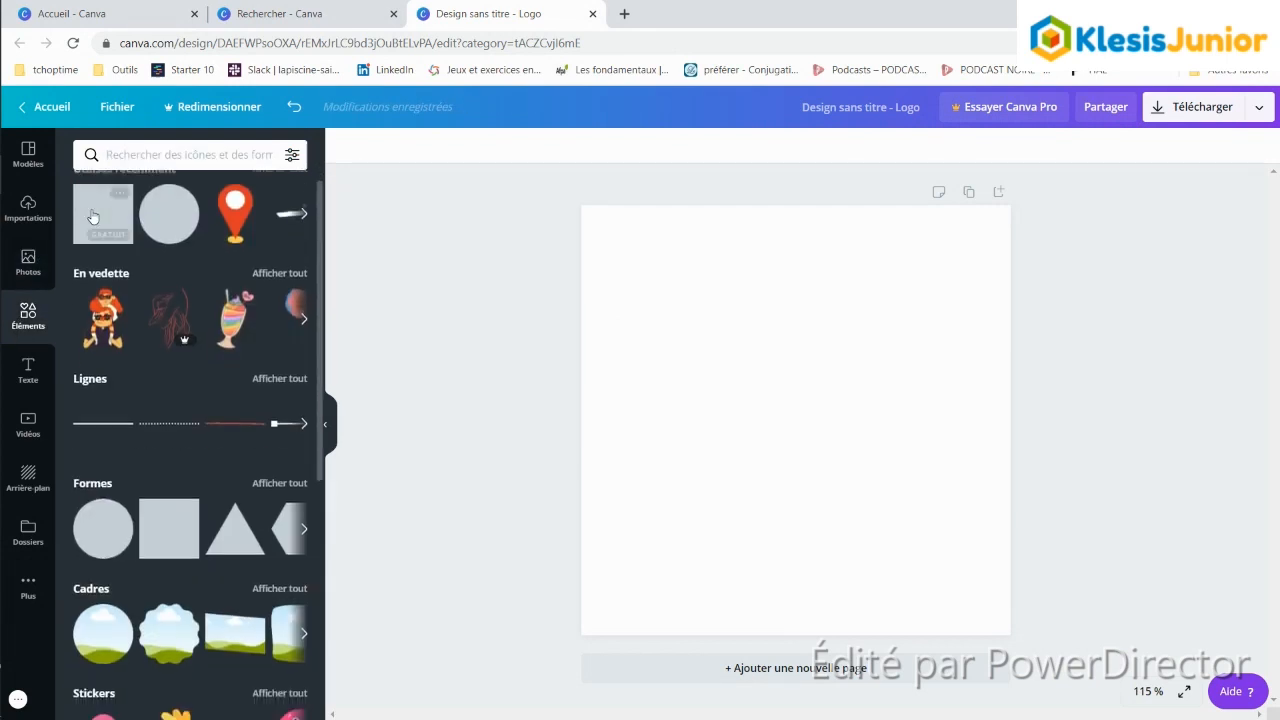
scroll(91, 208, "down", 1)
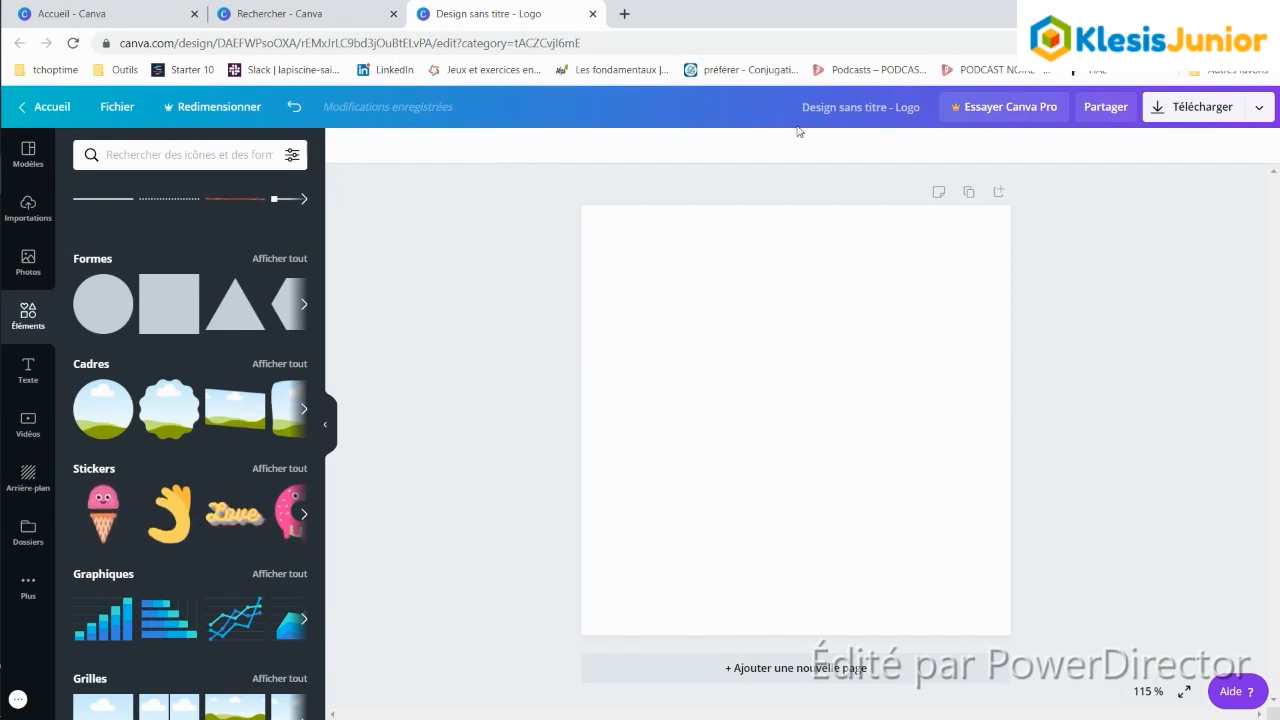
Step: Search the elements for "geographie" and examine the resulting graphics, including the pricing note on a Pro globe
left_click(190, 154)
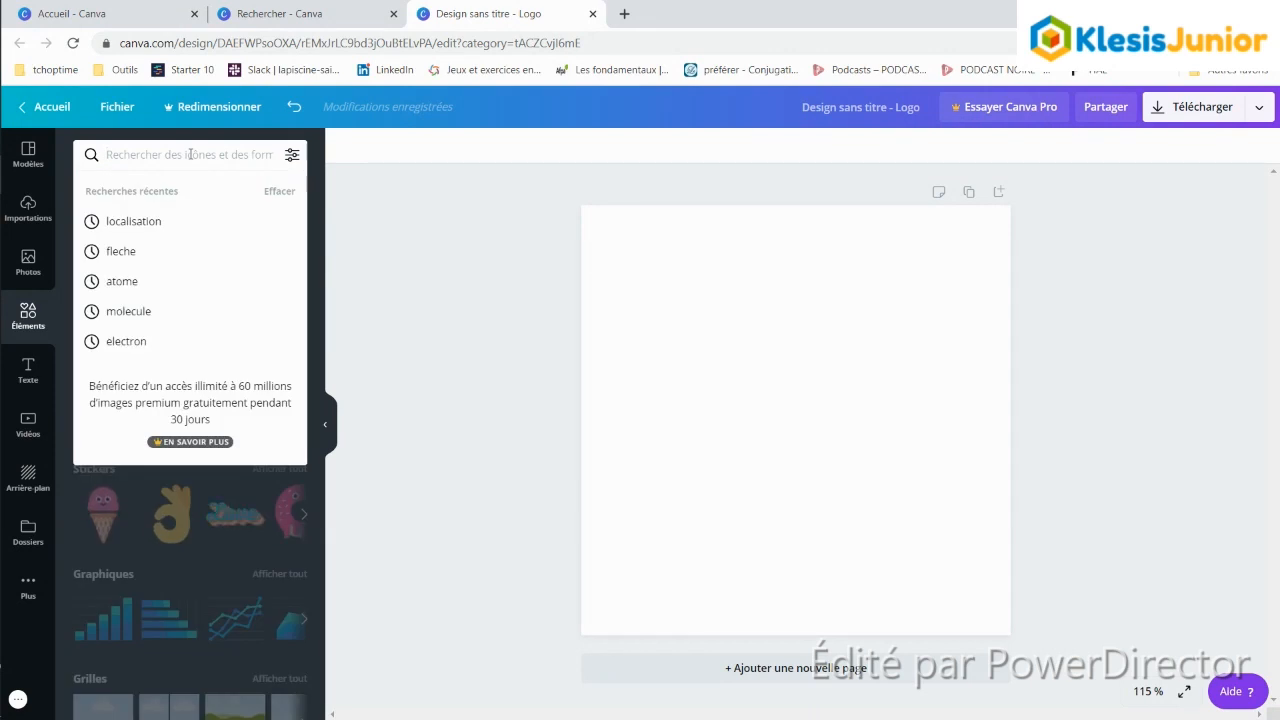
type("geogra")
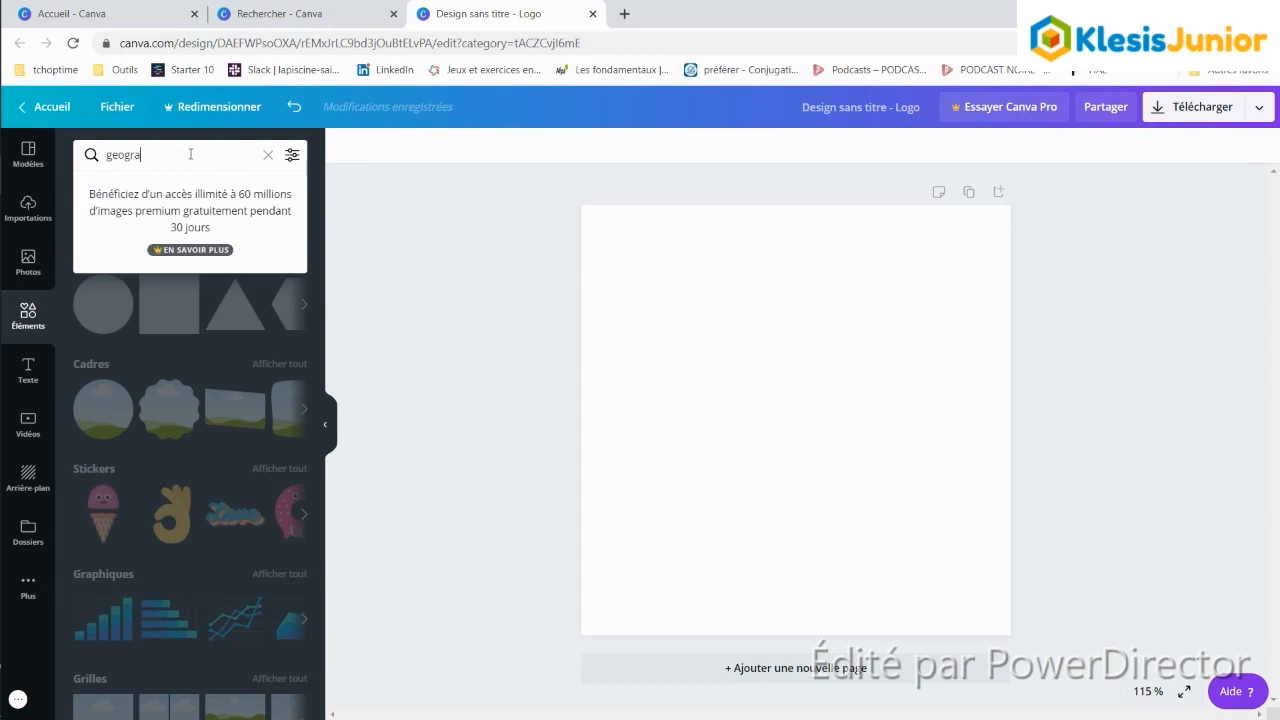
type("phie")
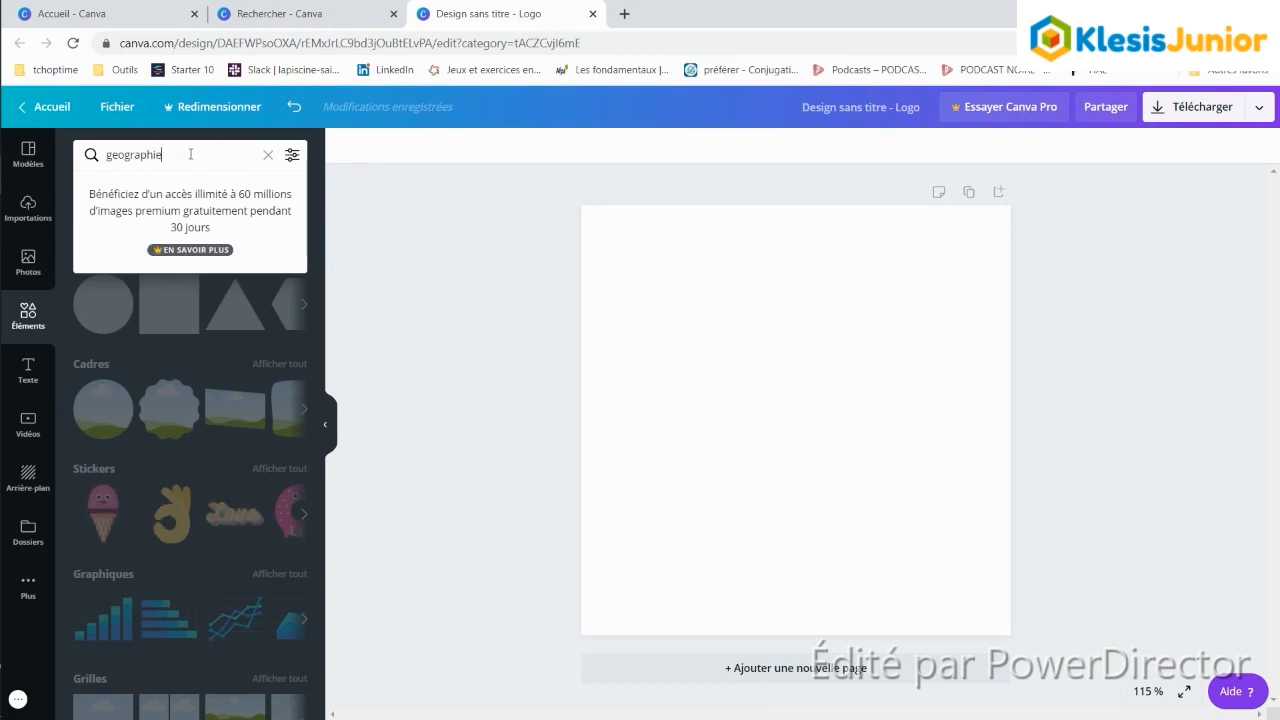
key("Return")
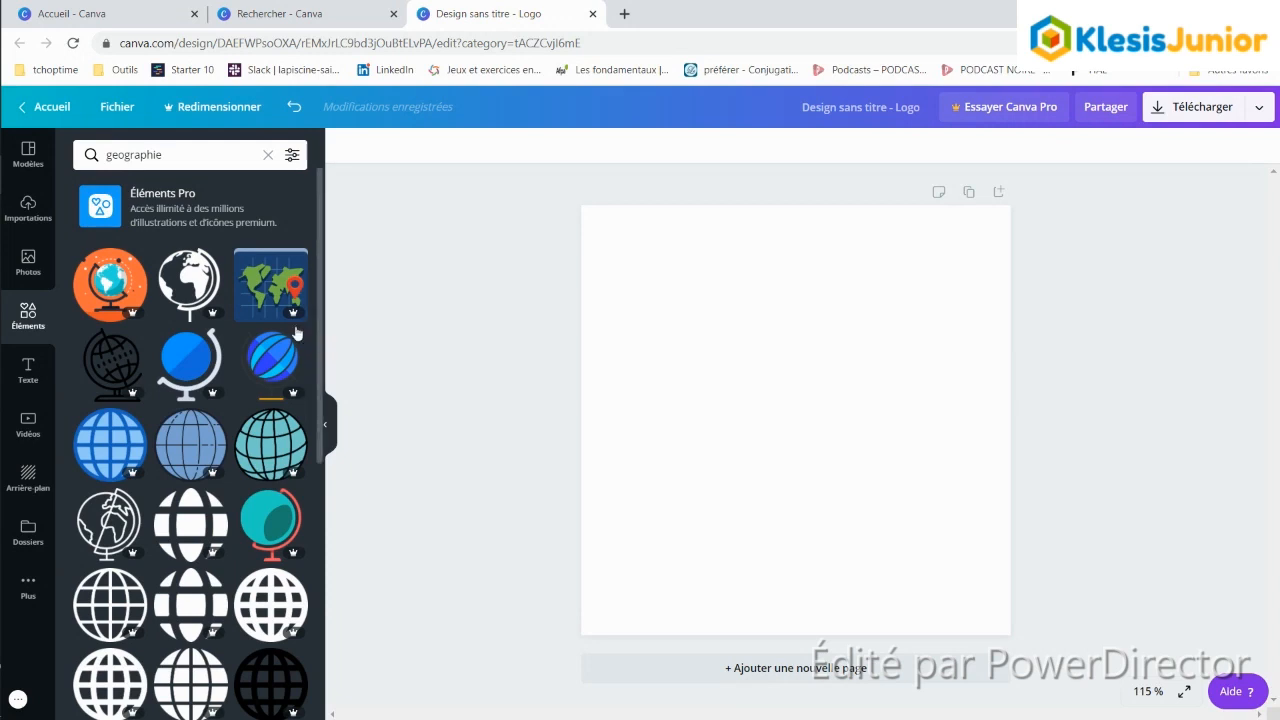
scroll(298, 335, "down", 3)
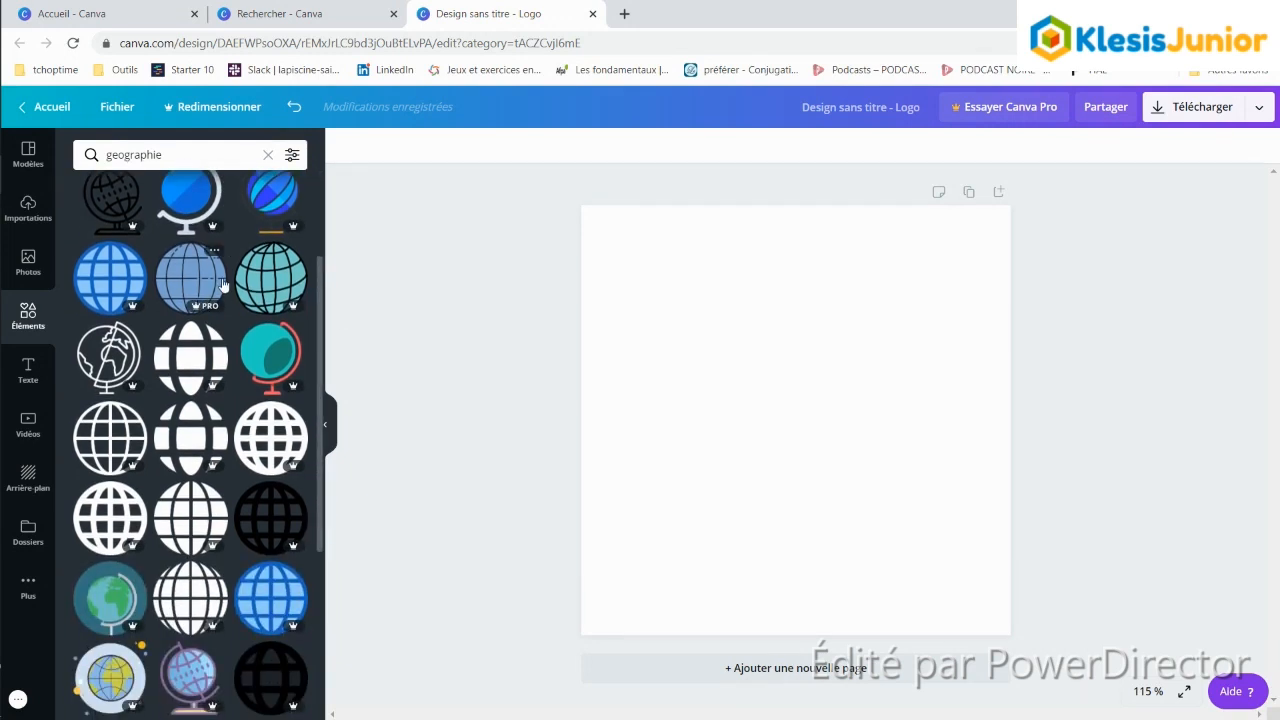
scroll(223, 288, "down", 1)
scroll(223, 290, "down", 1)
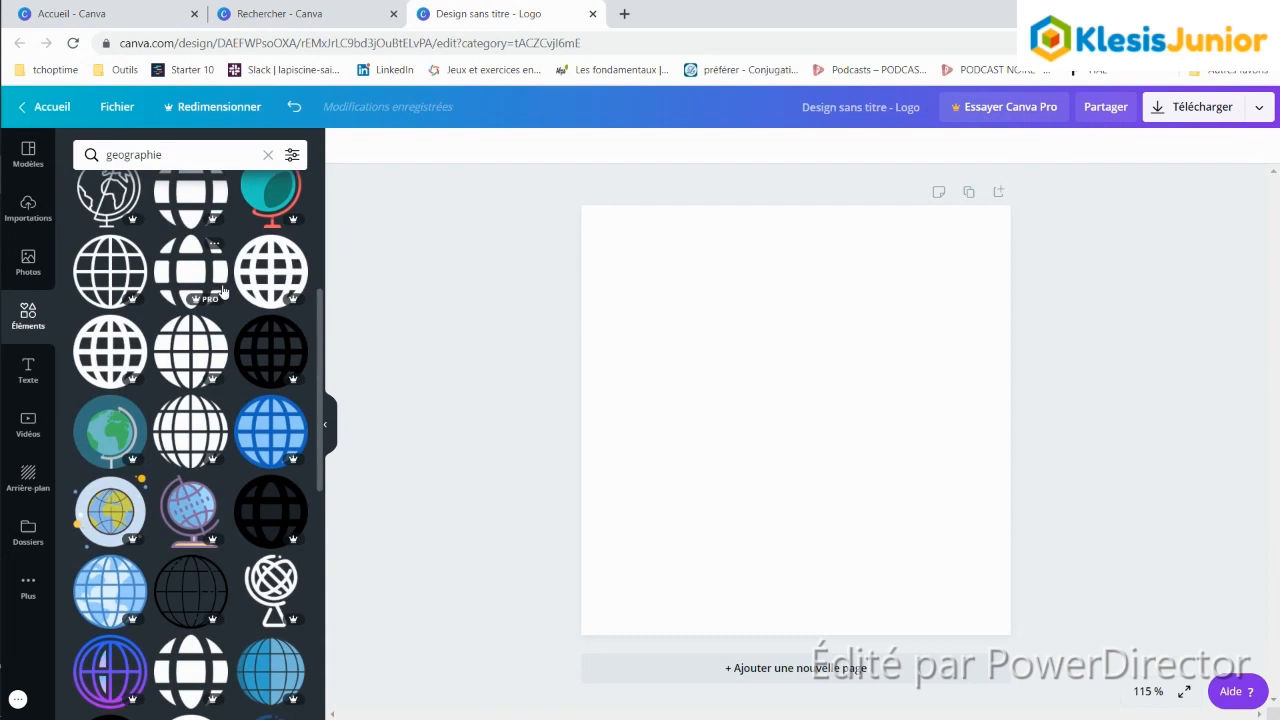
scroll(223, 290, "up", 4)
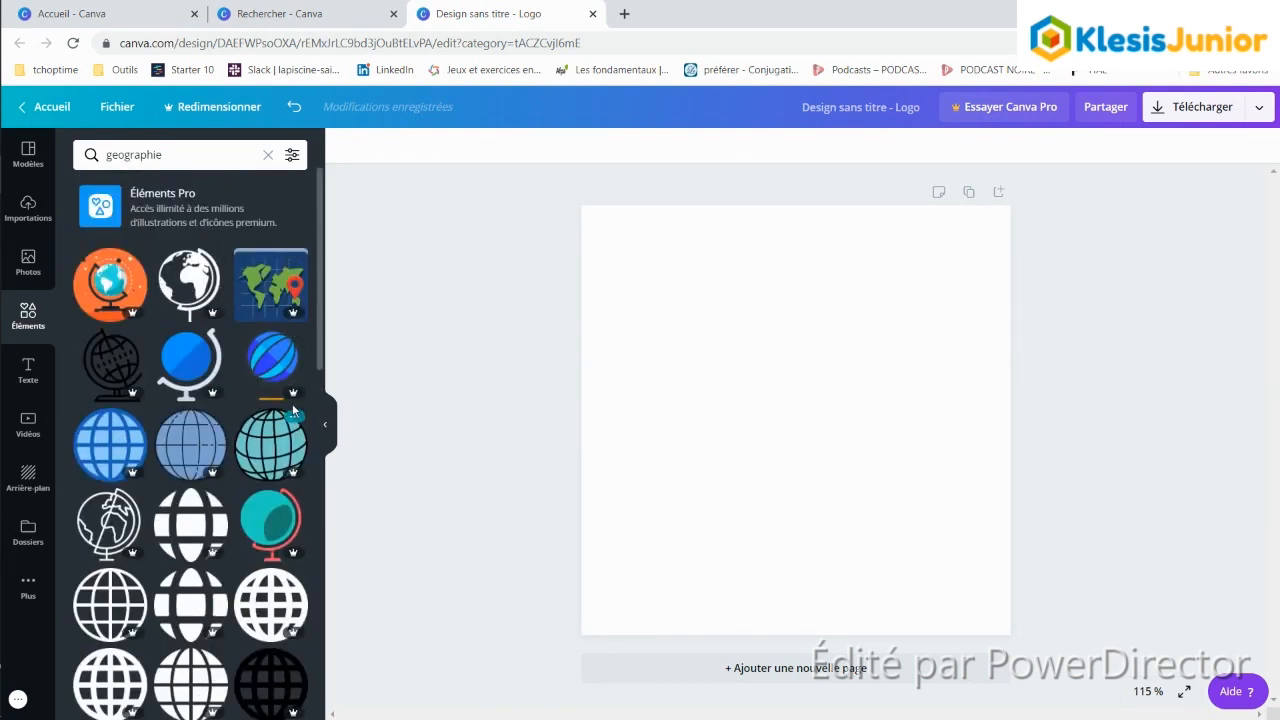
mouse_move(292, 398)
mouse_move(289, 476)
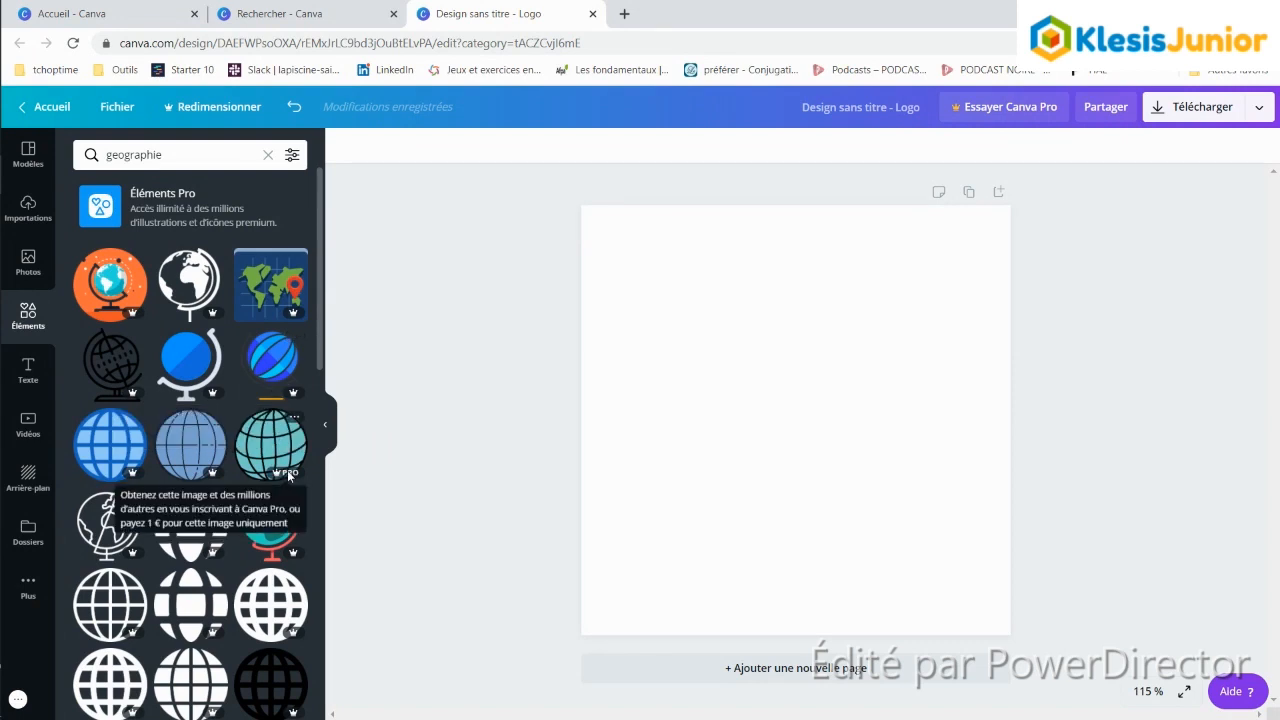
Step: Insert the free blue and green Earth found by searching the elements for "globe", and shift it slightly above the page centre
double_click(203, 155)
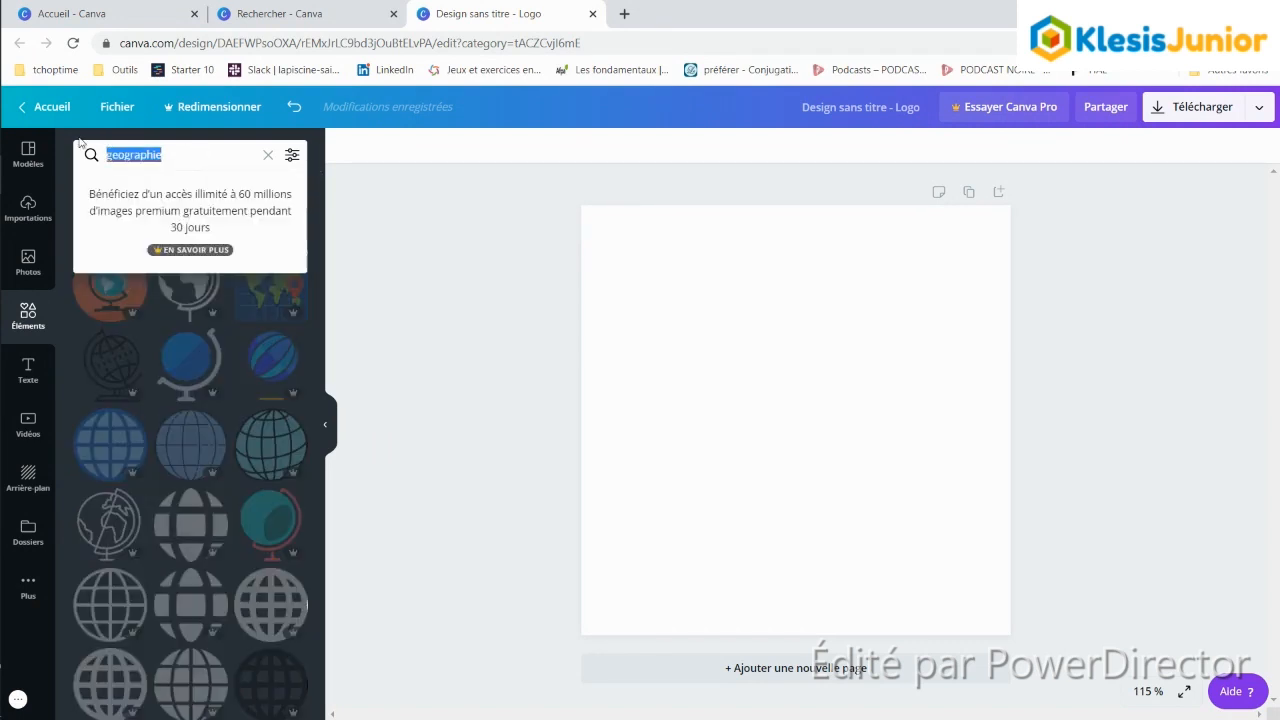
type("globe")
key("Return")
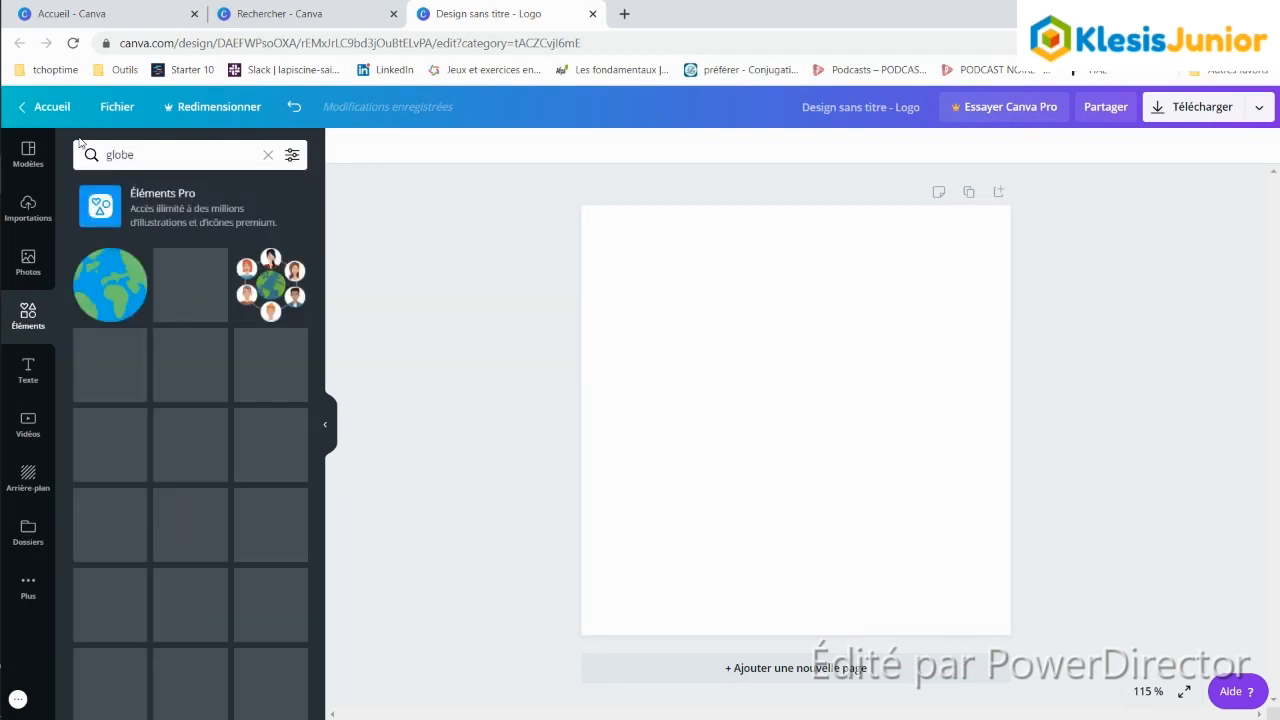
mouse_move(126, 273)
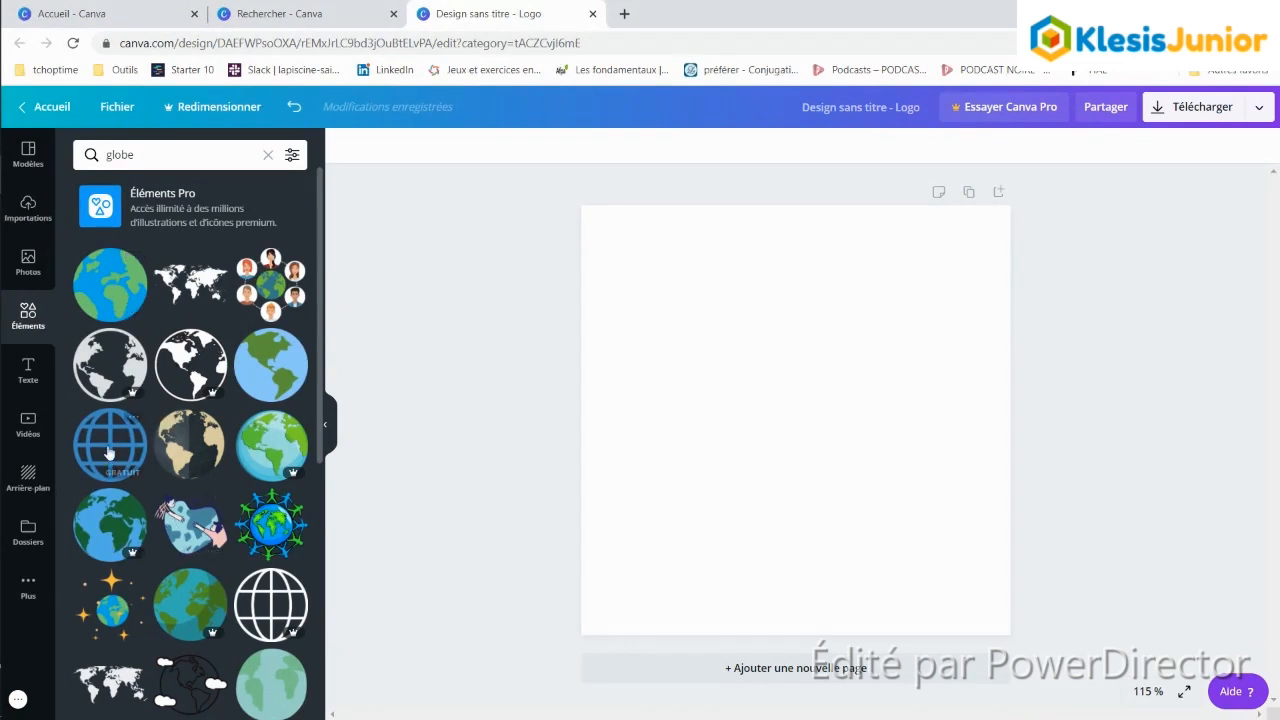
left_click(115, 297)
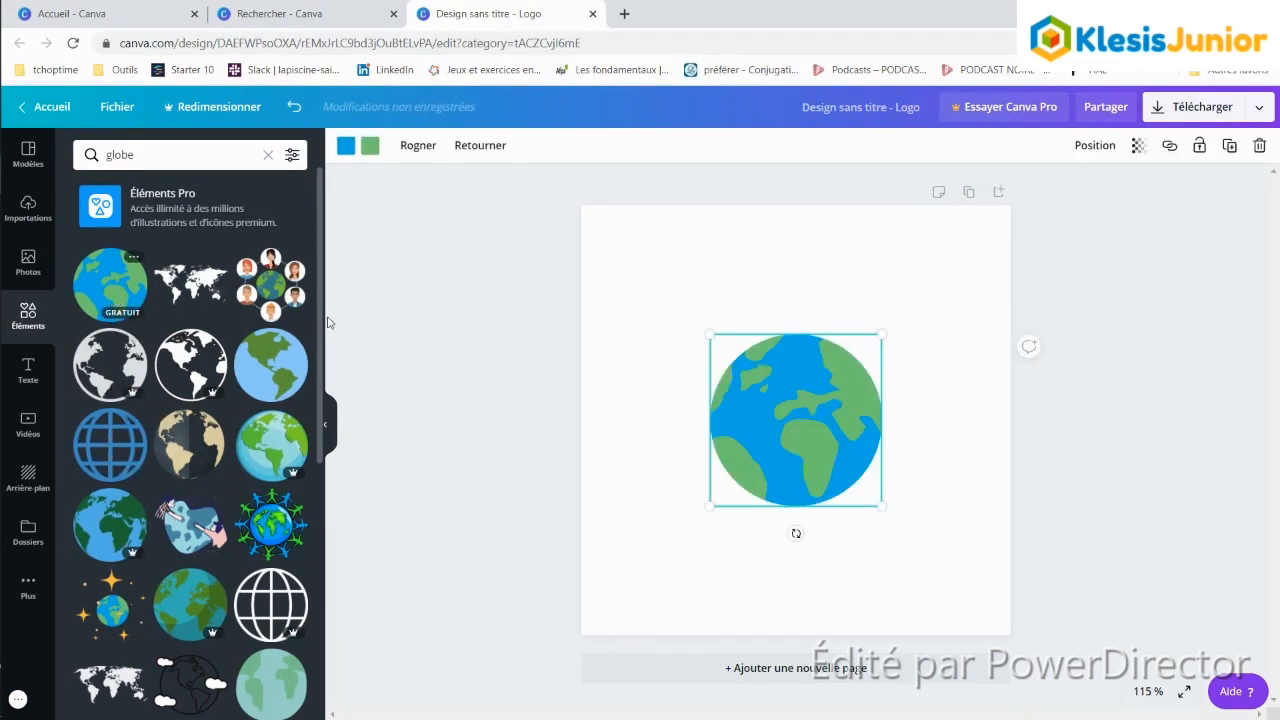
mouse_move(710, 335)
left_mouse_down()
mouse_move(686, 305)
mouse_move(729, 377)
mouse_move(700, 343)
mouse_move(709, 334)
left_mouse_up()
left_click_drag(738, 386, 726, 333)
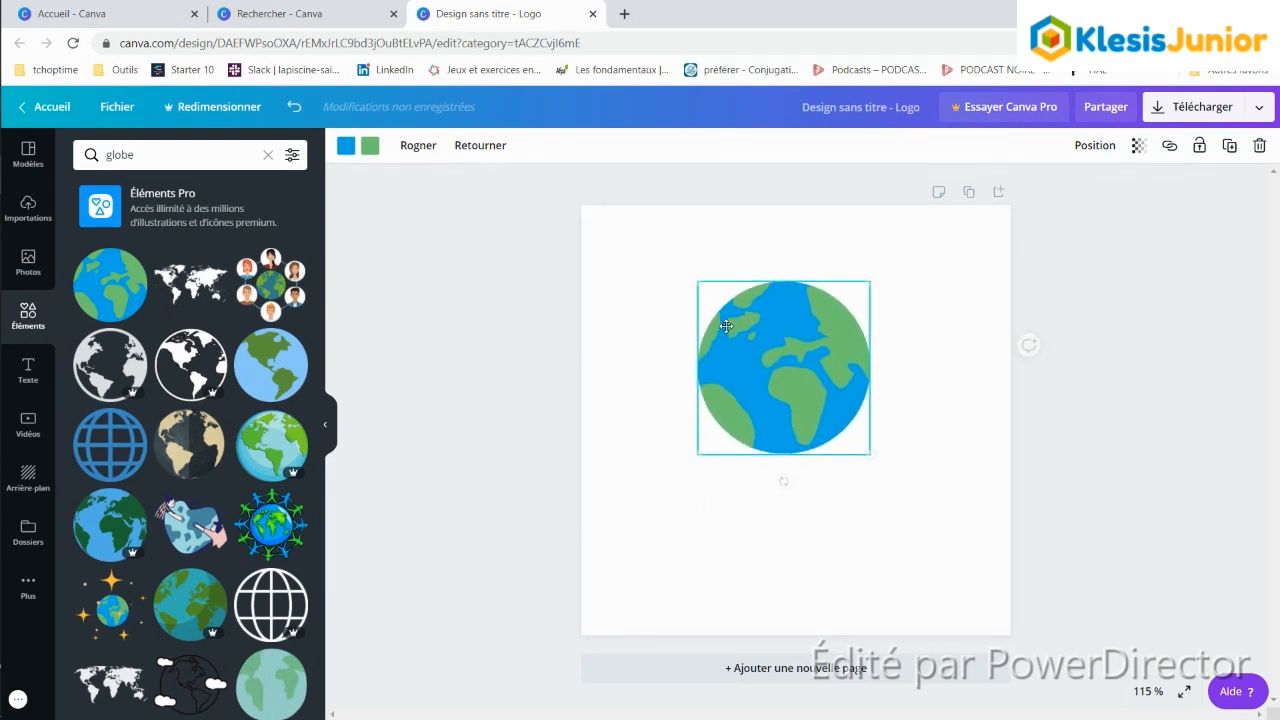
Step: Search the elements for "soutient" and look through the resulting graphics
left_click(200, 155)
key("ctrl+a")
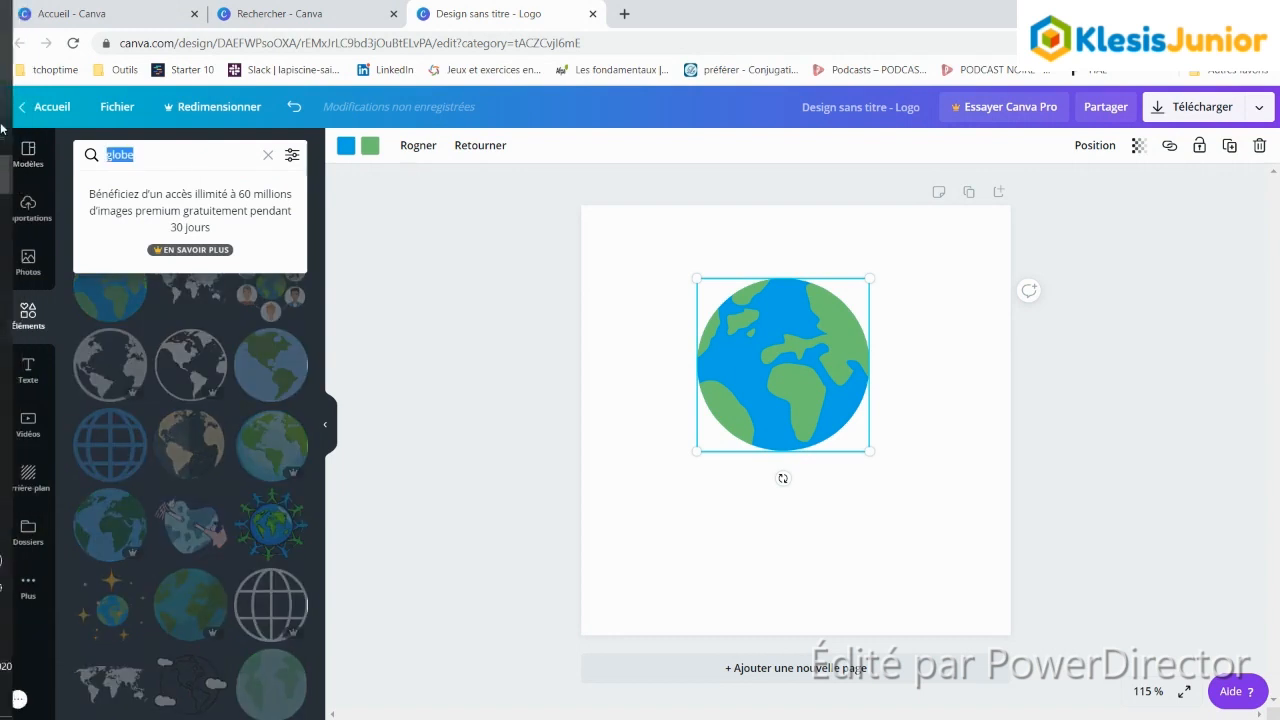
key("BackSpace")
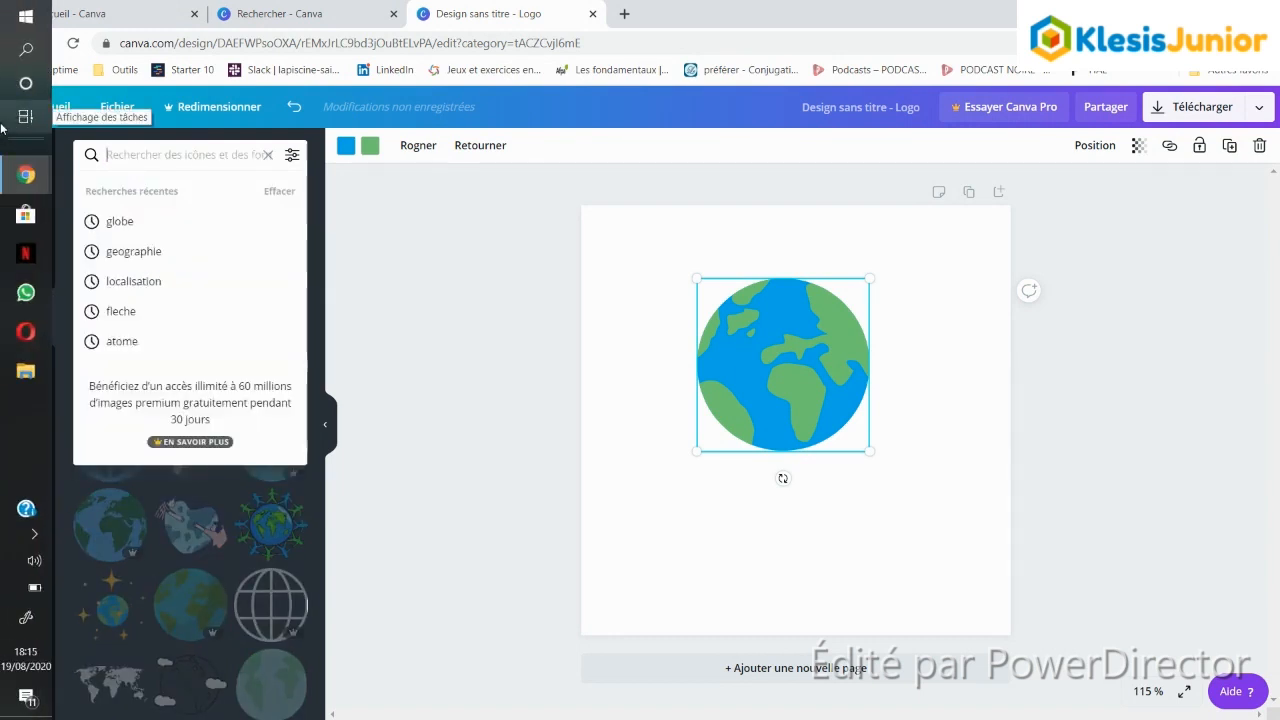
type("sou")
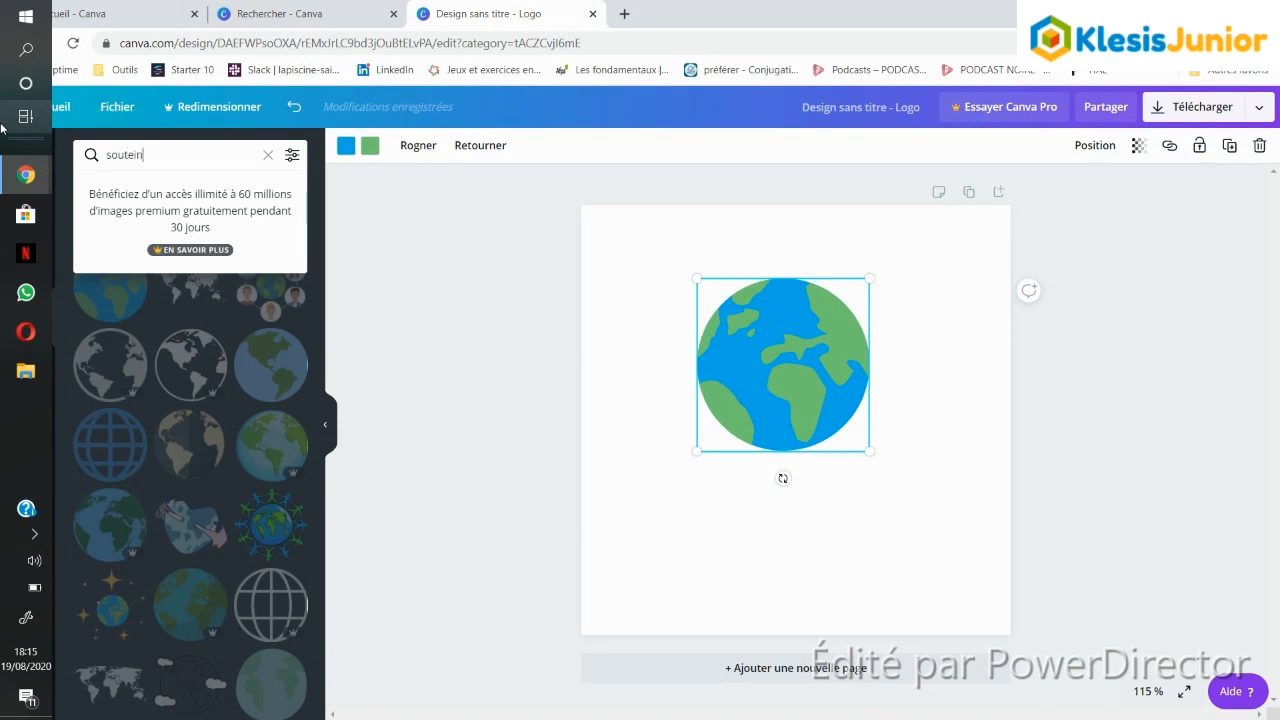
type("tient")
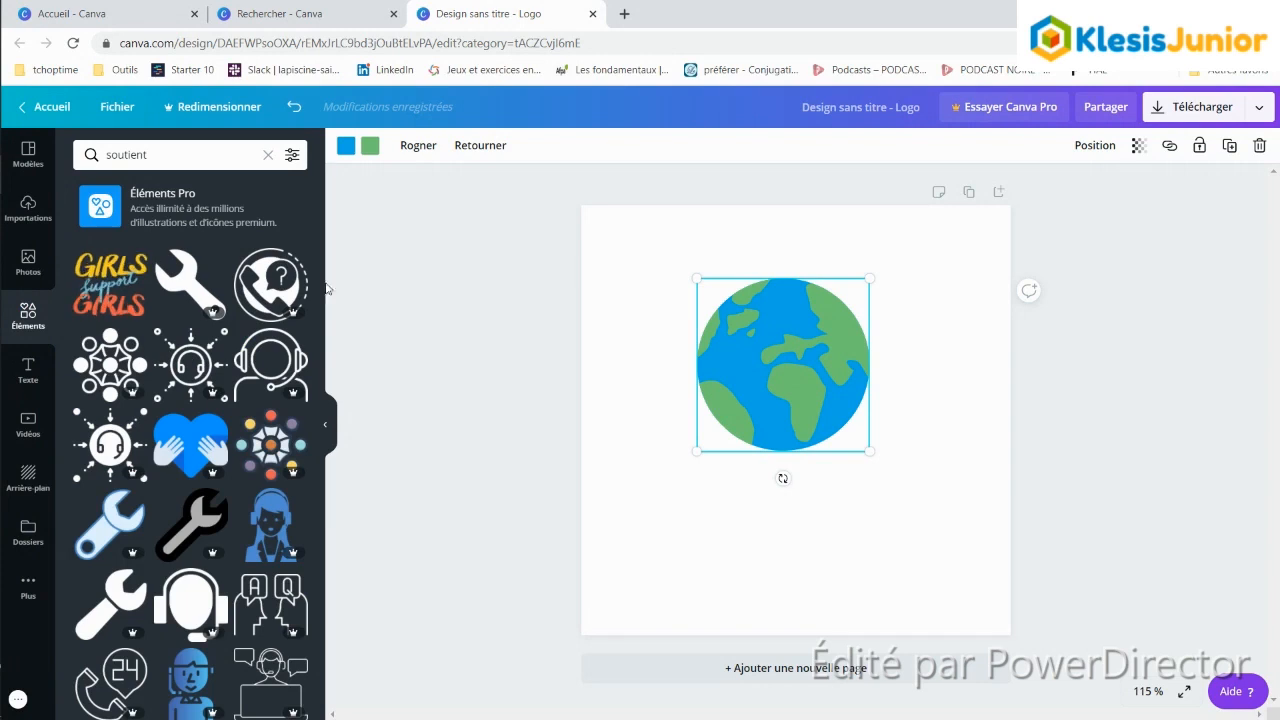
scroll(190, 480, "down", 3)
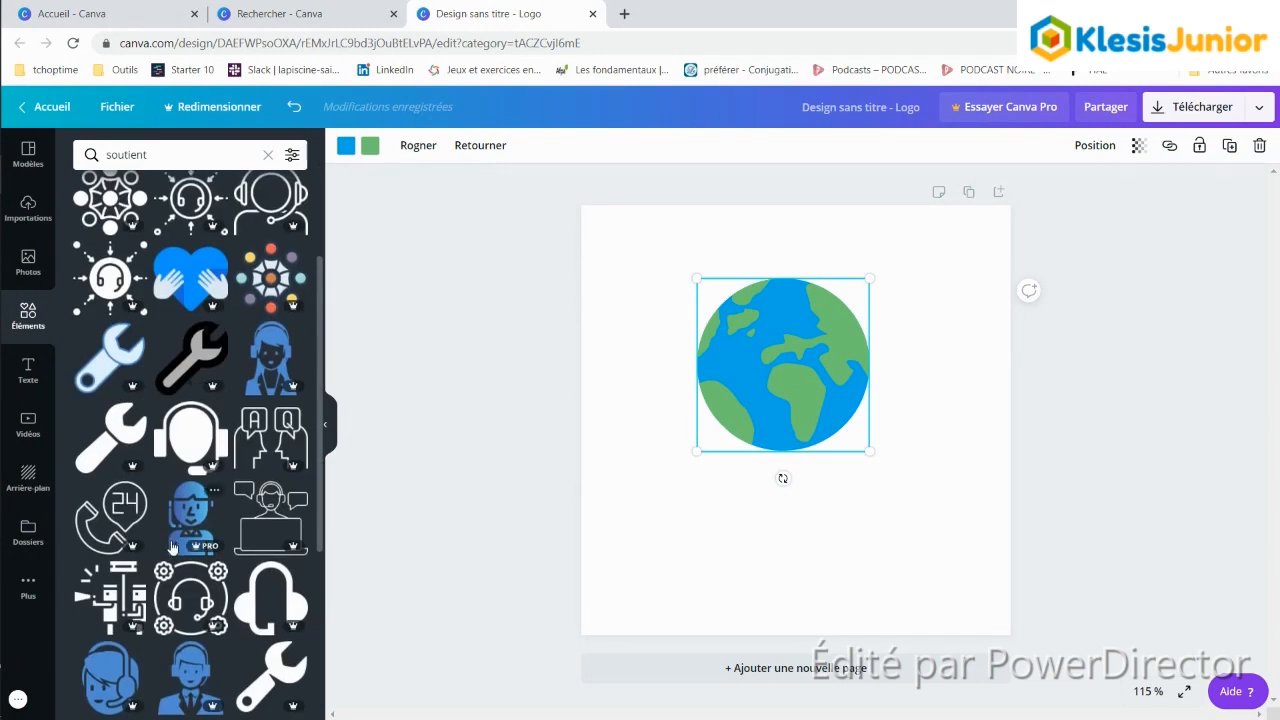
scroll(240, 380, "up", 2)
scroll(240, 380, "up", 1)
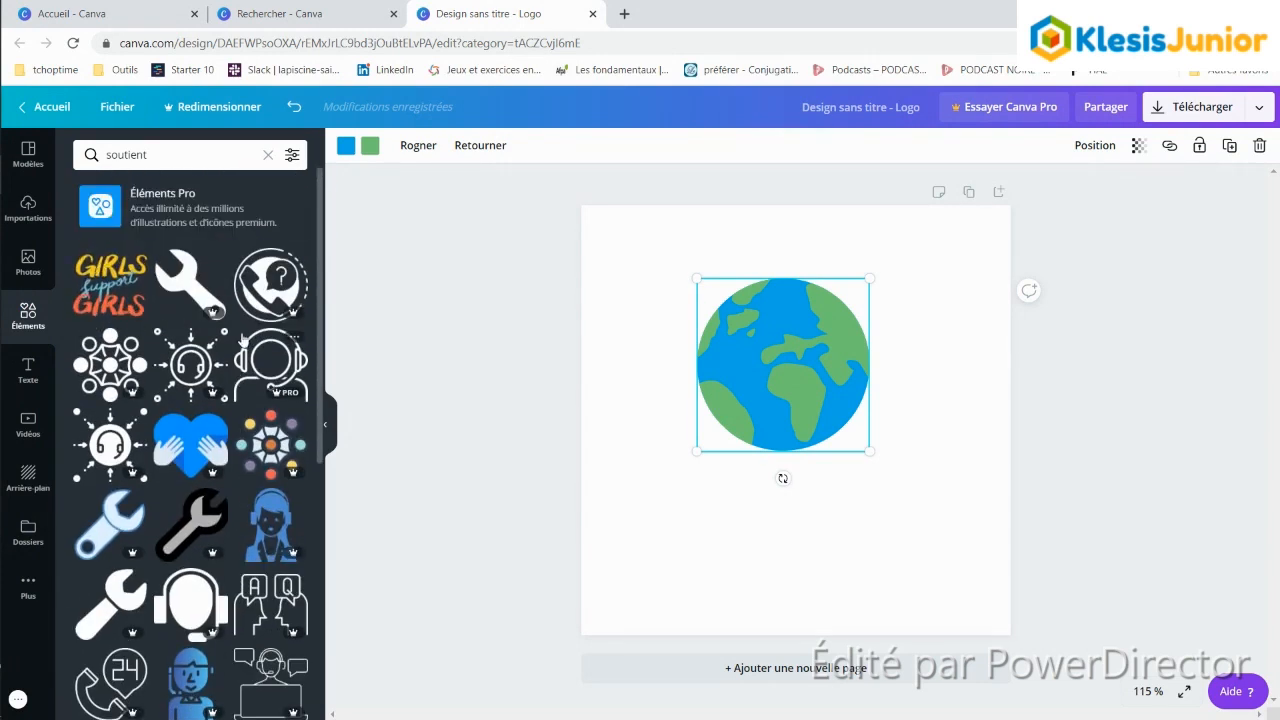
Step: Search the elements for "book" and insert the free black and white open book with fanned pages
left_click_drag(143, 157, 41, 156)
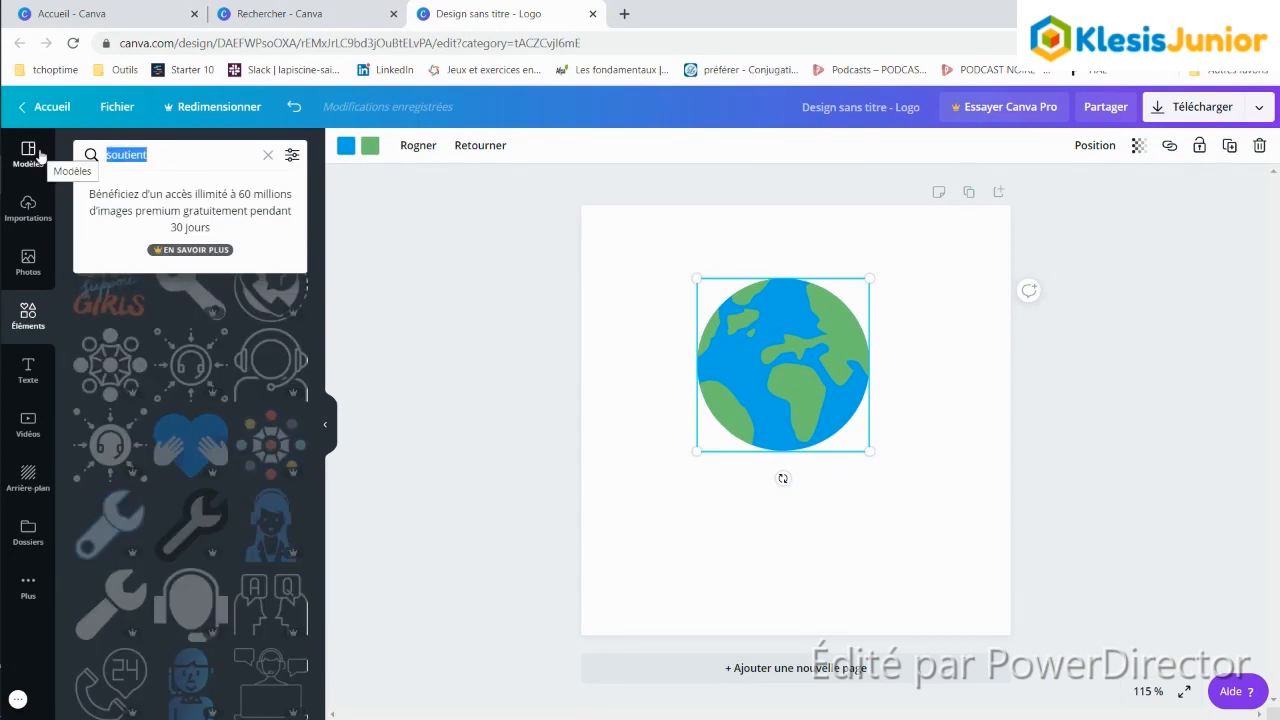
type("book")
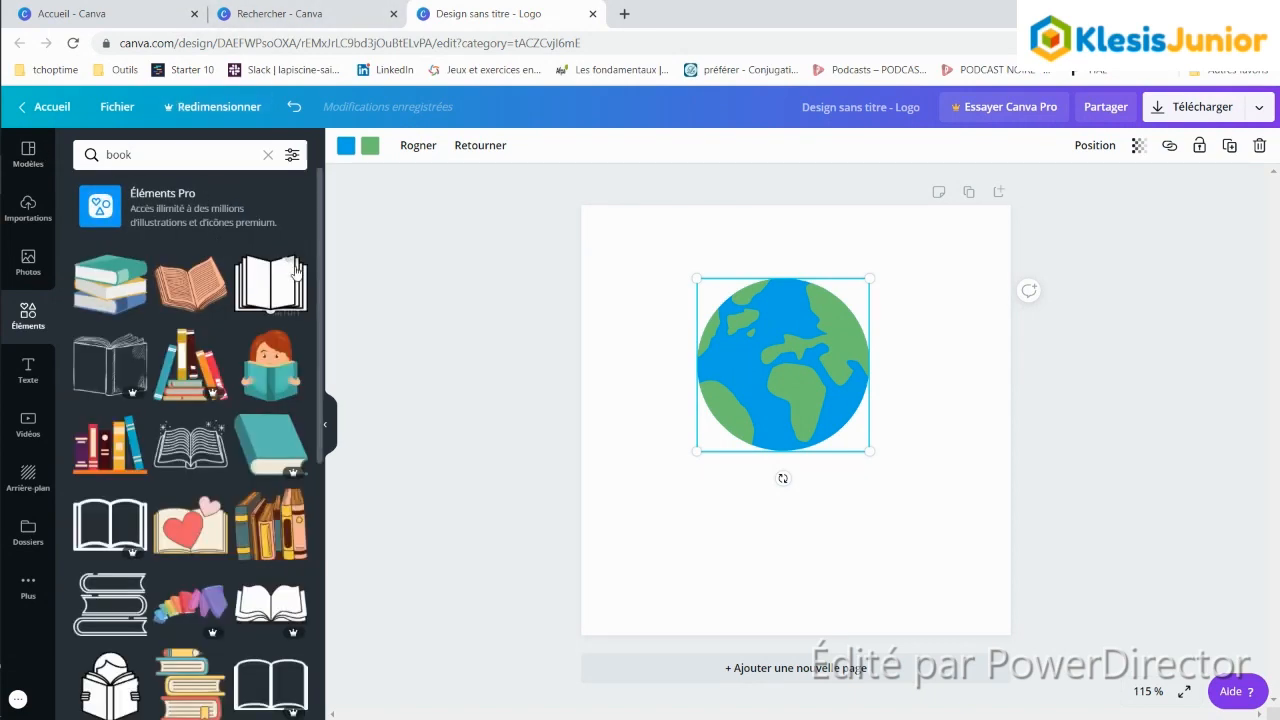
left_click(255, 290)
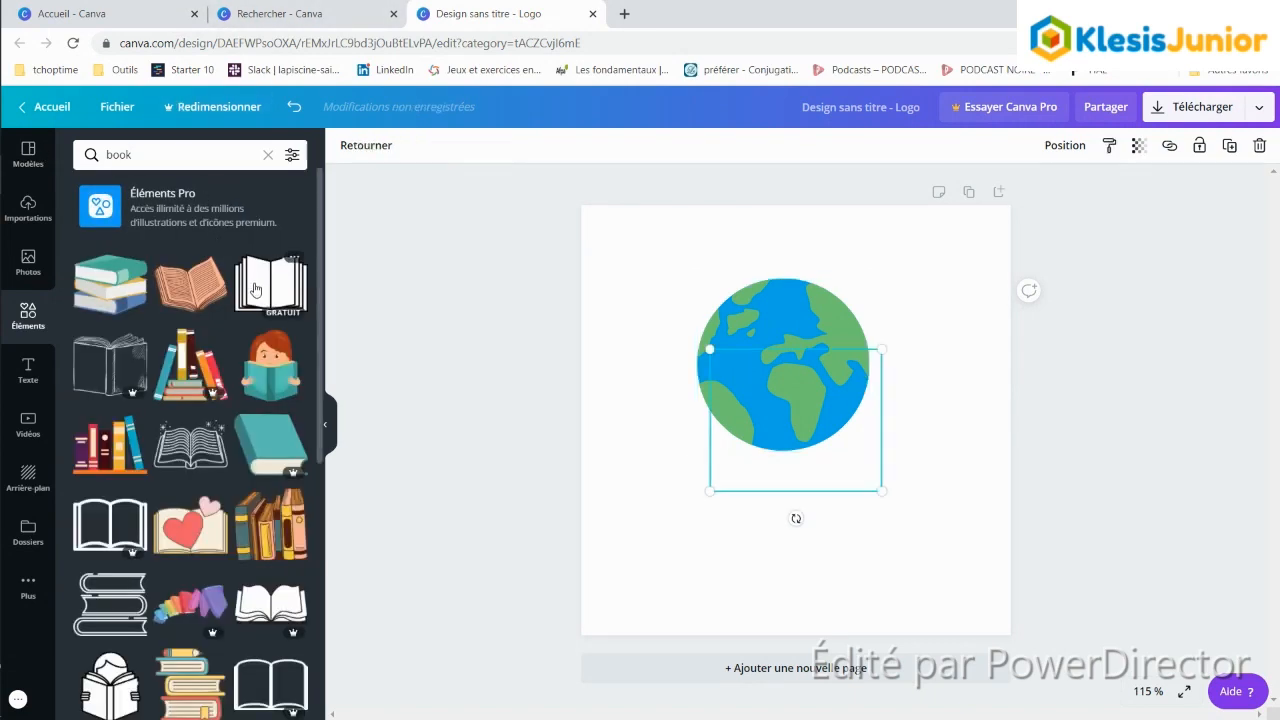
Step: Search the elements for "cahier"
left_click(206, 152)
type("cahi")
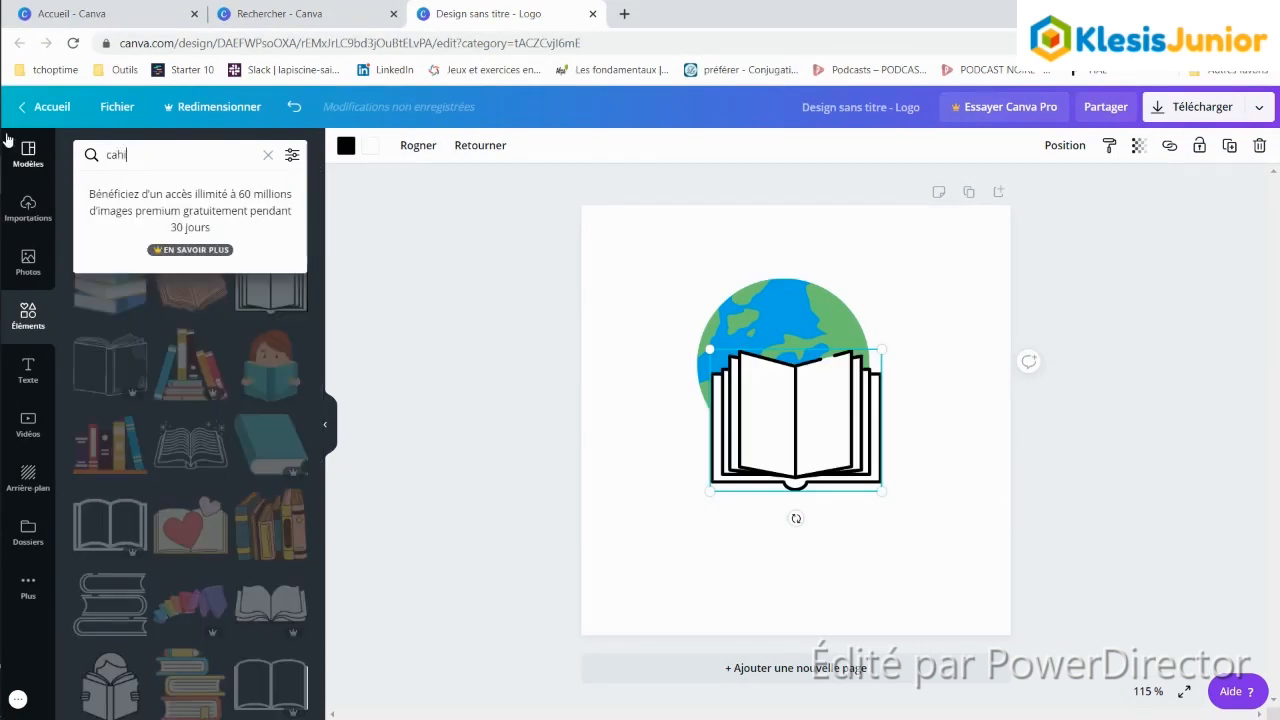
type("er")
key("Return")
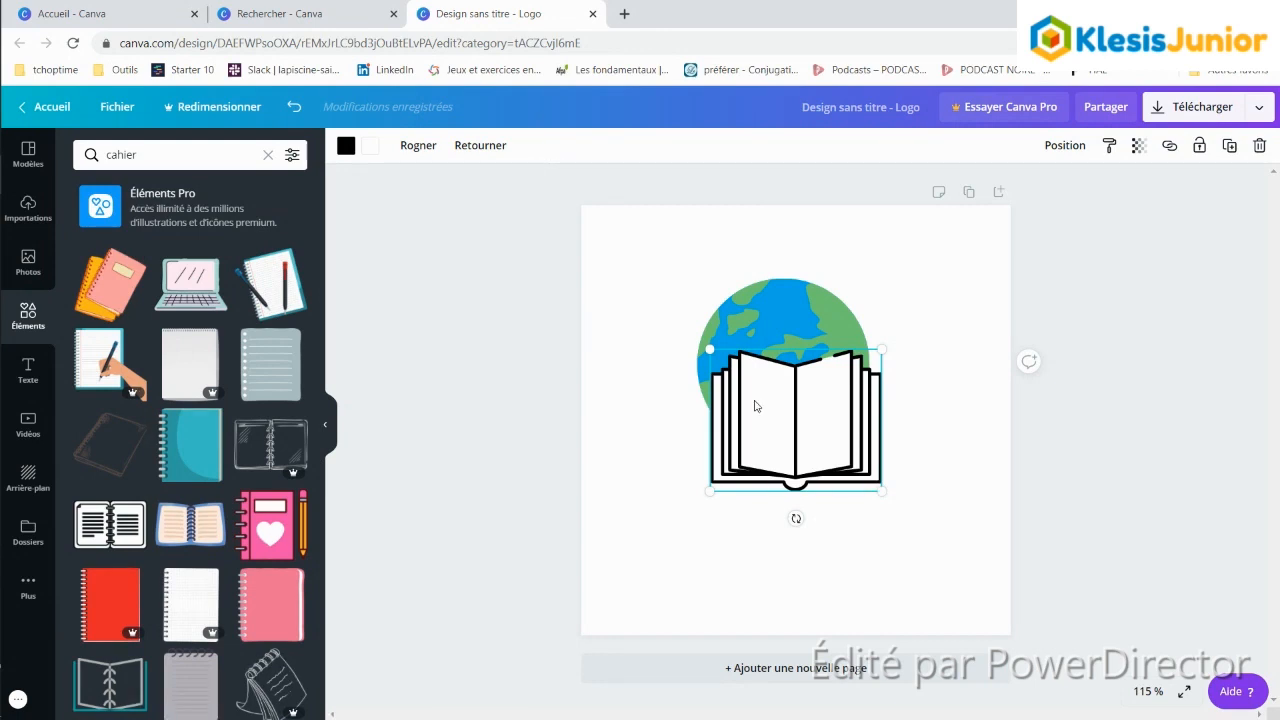
Step: Enlarge the open book to about half the page width and position it over the lower half of the globe
left_click_drag(778, 485, 773, 563)
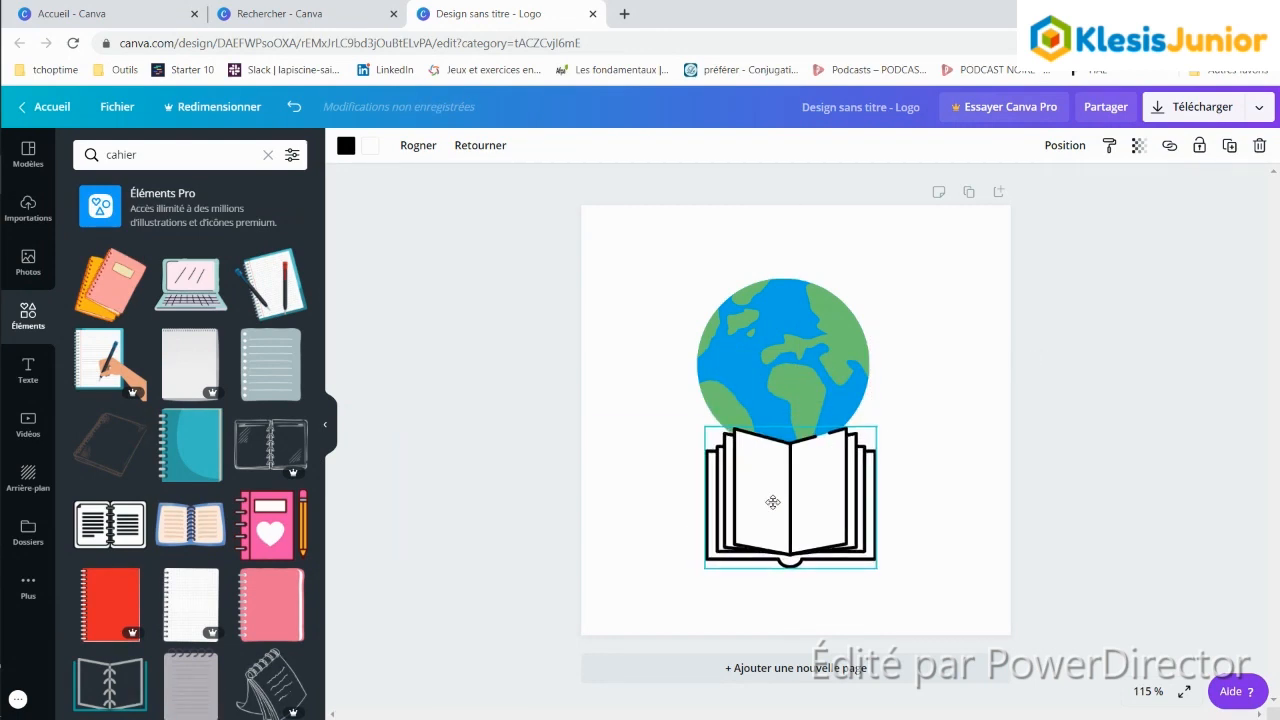
left_click_drag(706, 428, 643, 376)
left_click_drag(771, 491, 817, 429)
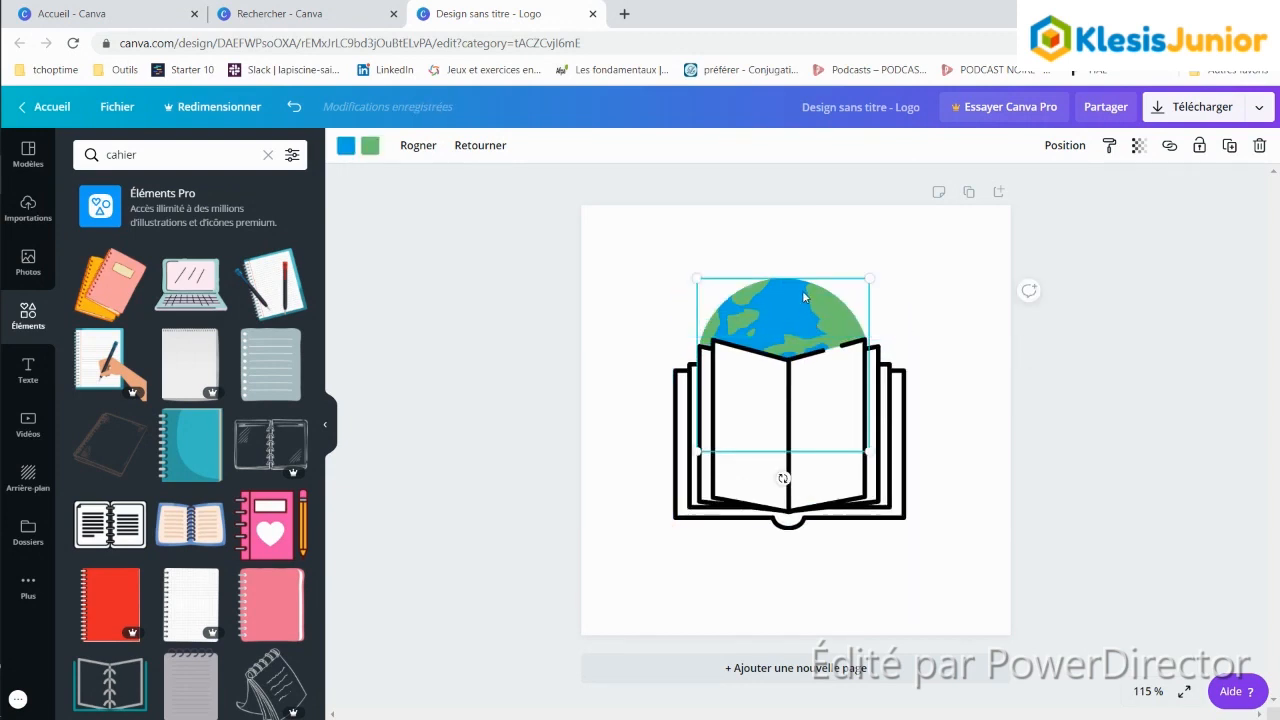
Step: Raise the globe close to the page's upper edge and enlarge the open book to about three quarters of the page width
left_click_drag(802, 290, 790, 222)
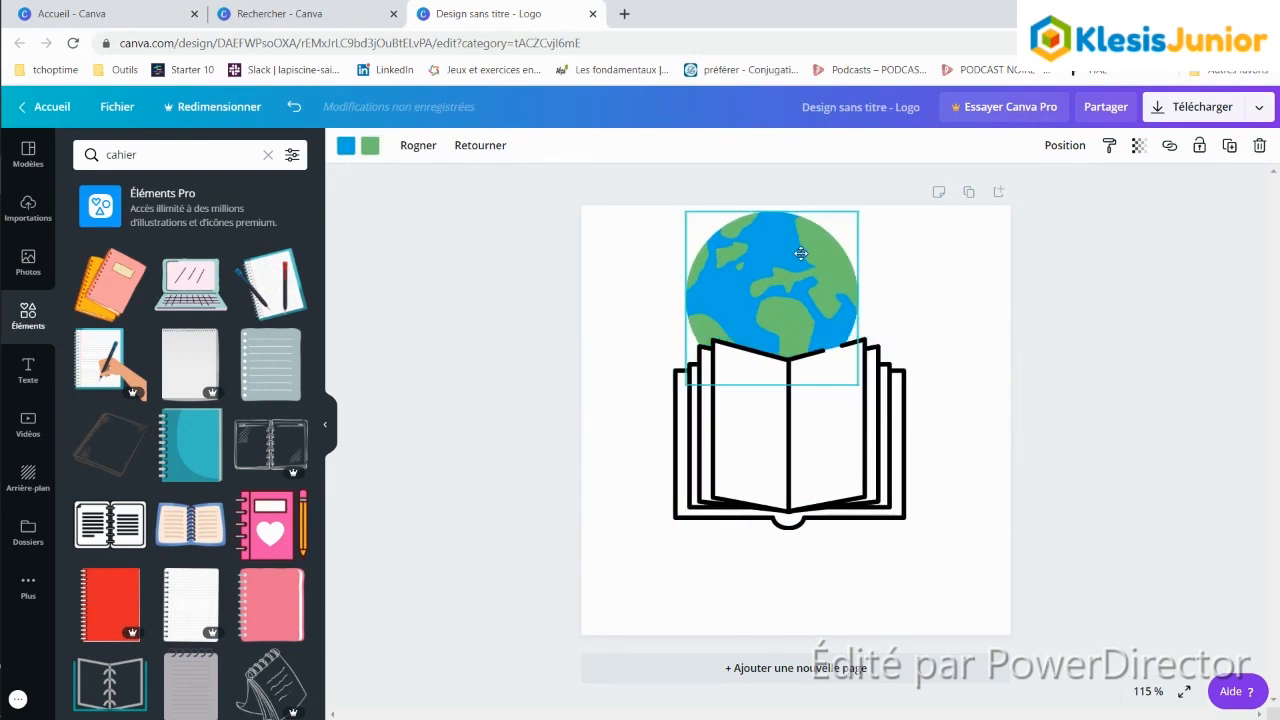
left_click(720, 468)
left_click_drag(679, 341, 632, 301)
left_click_drag(905, 299, 947, 272)
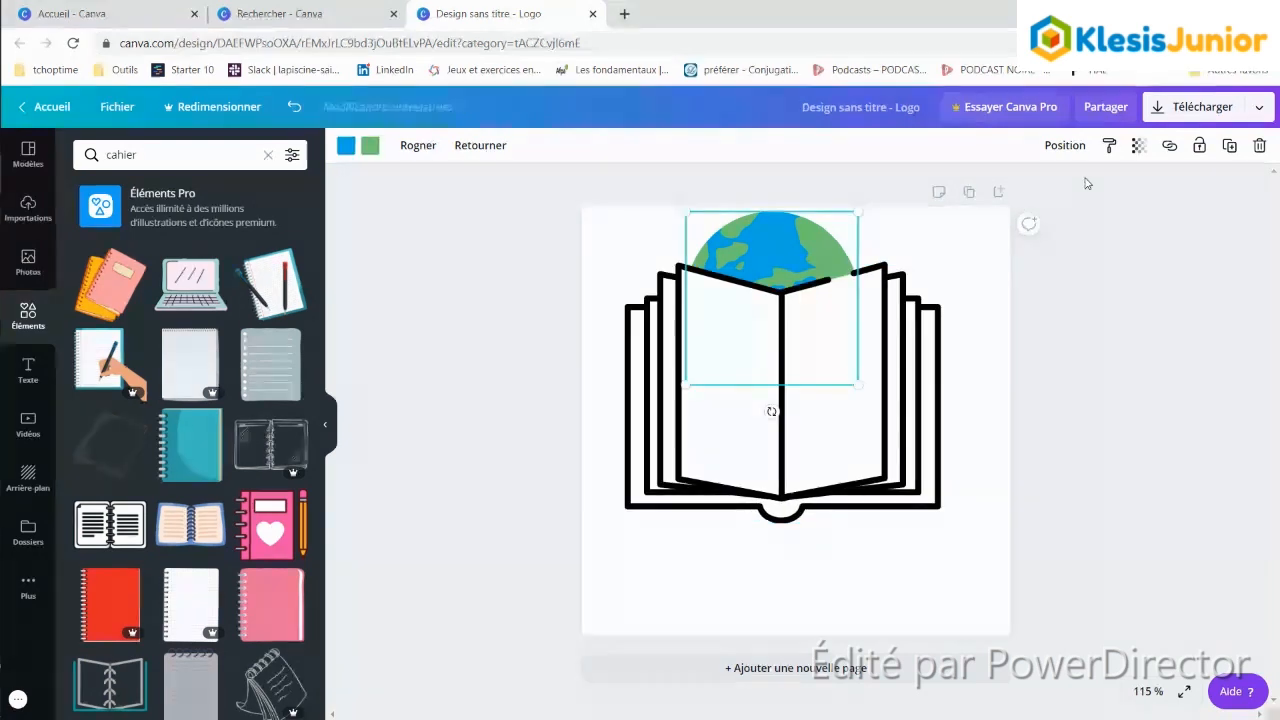
Step: Bring the globe in front of the open book and centre it over the pages of the slightly enlarged book
left_click(1079, 153)
left_click(885, 192)
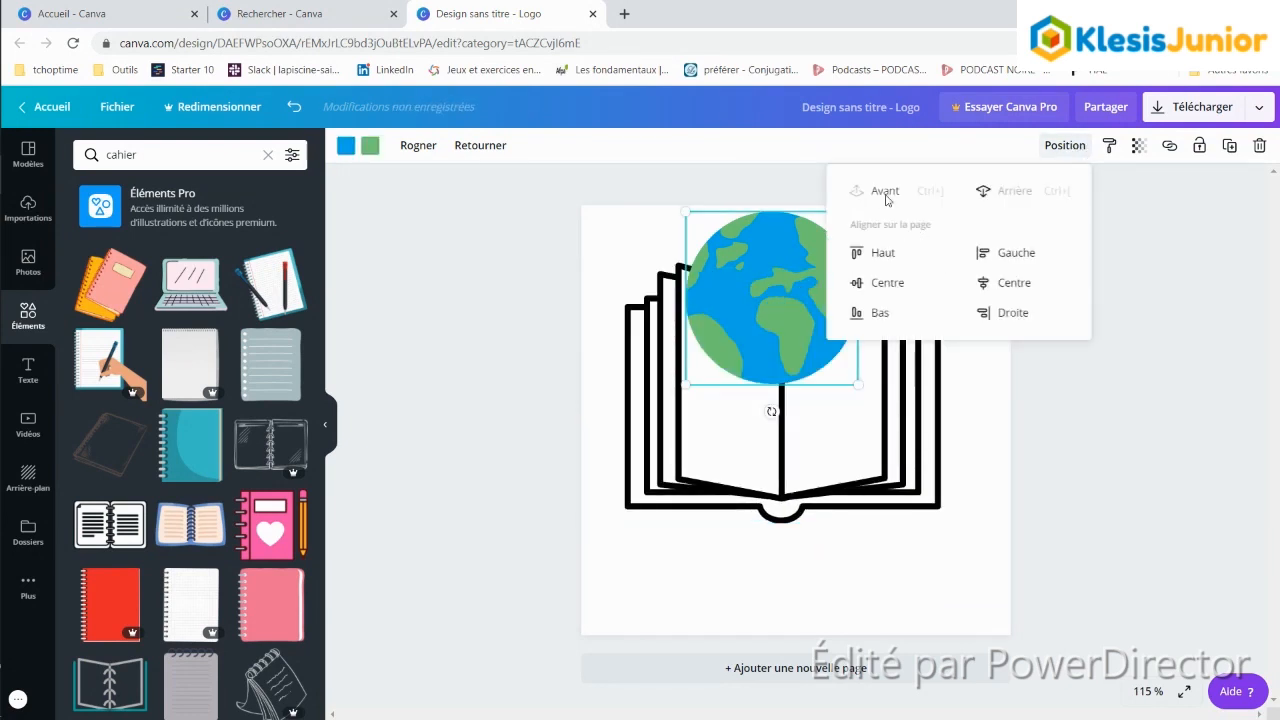
left_click_drag(766, 293, 768, 375)
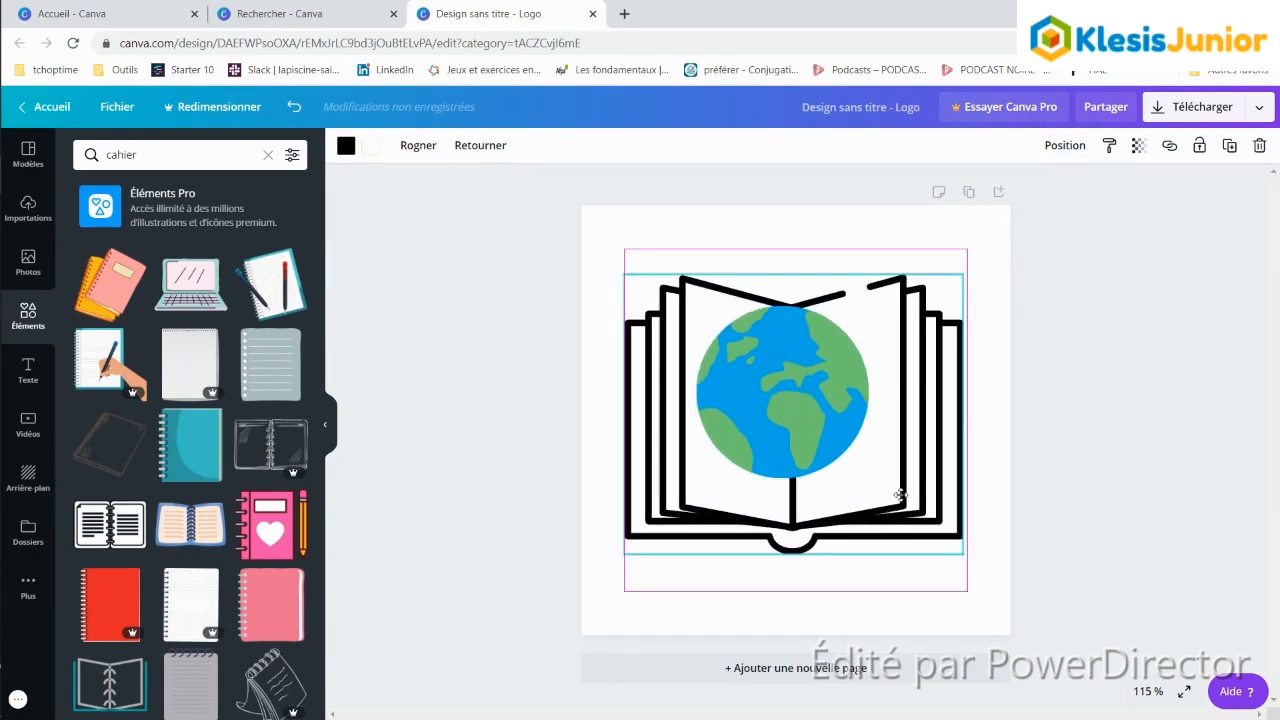
mouse_move(770, 422)
left_mouse_down()
mouse_move(788, 416)
mouse_move(792, 448)
mouse_move(760, 448)
mouse_move(781, 441)
left_mouse_up()
Step: Insert the slanted "Thank you!" font combination from the text designs onto the page
left_click(28, 370)
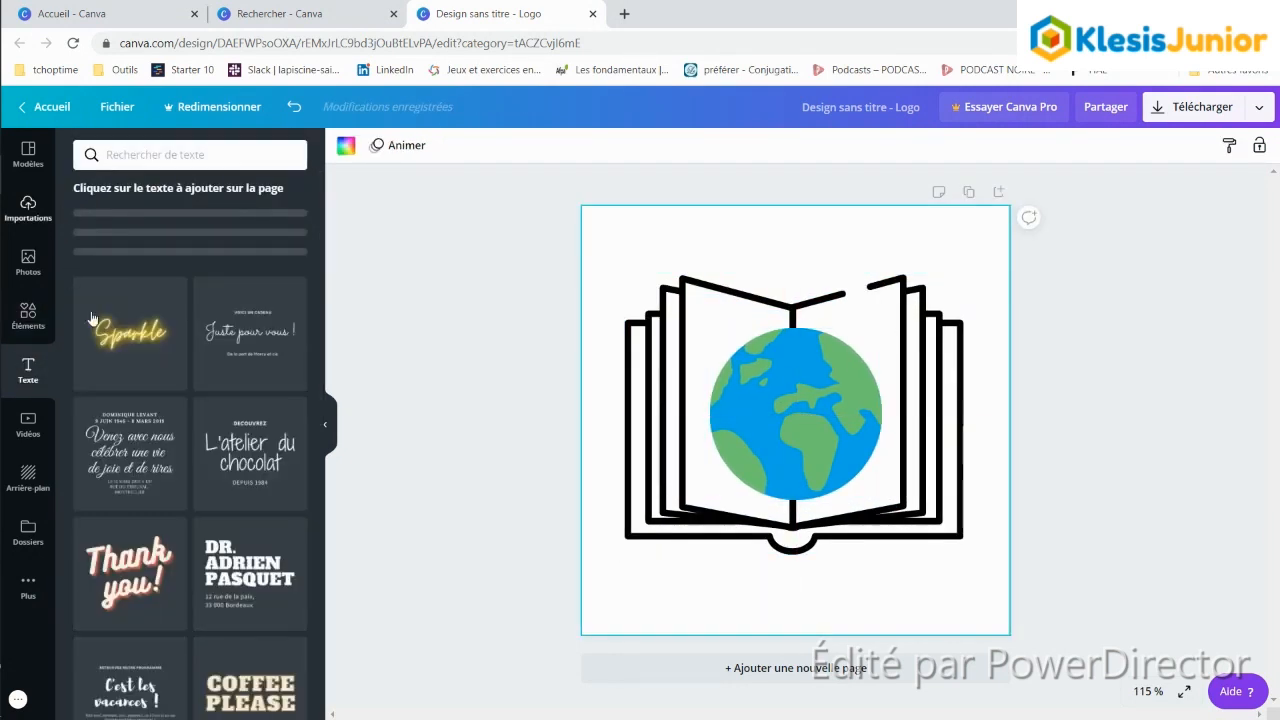
scroll(233, 410, "down", 1)
scroll(235, 411, "down", 3)
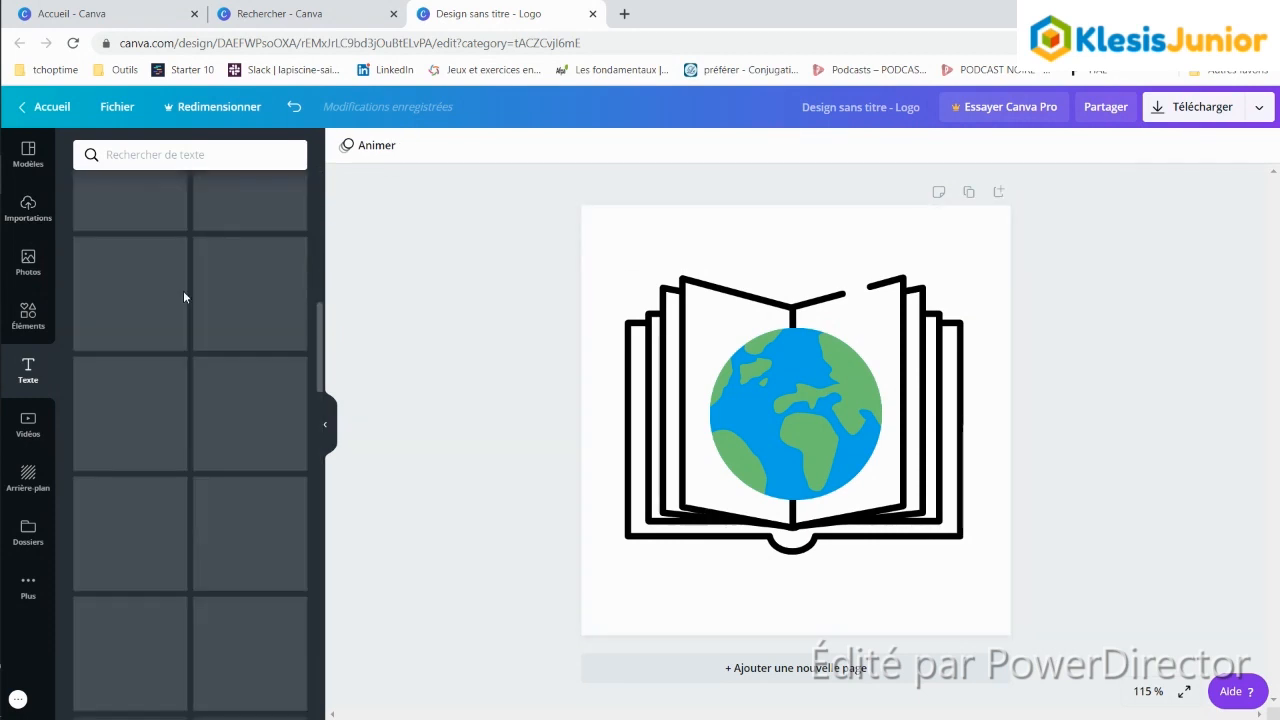
scroll(187, 294, "up", 7)
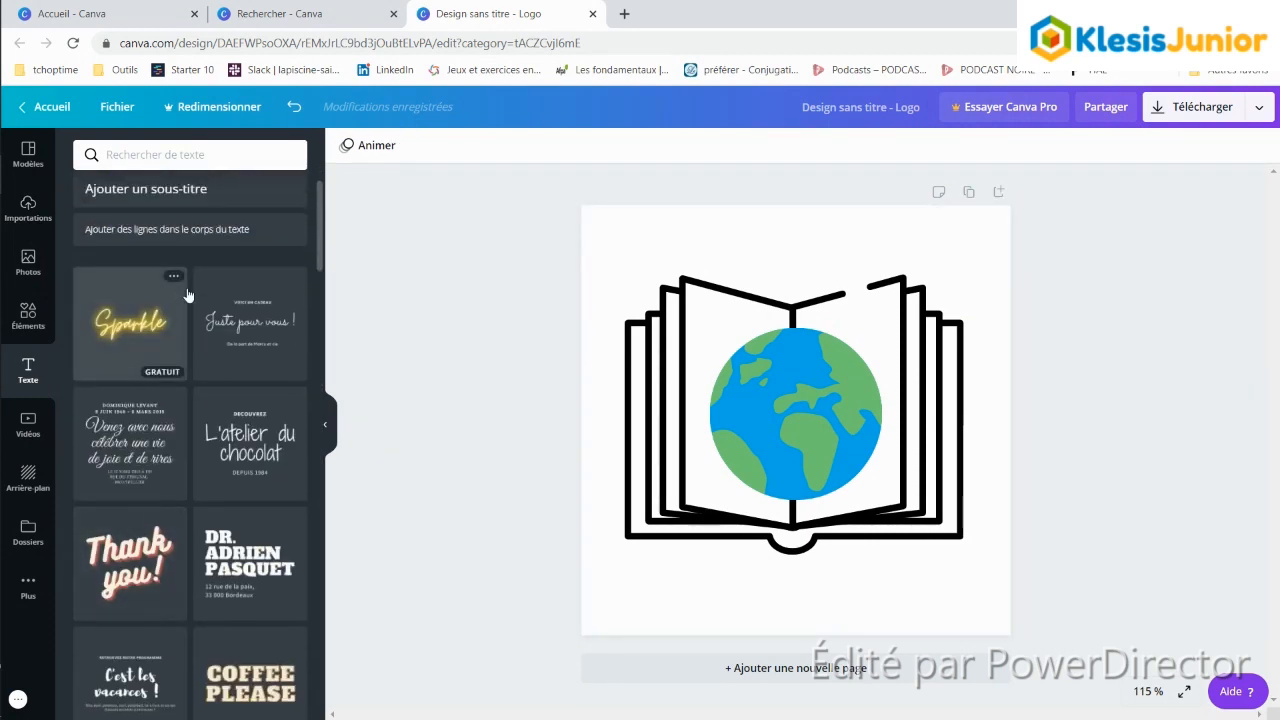
scroll(99, 474, "down", 4)
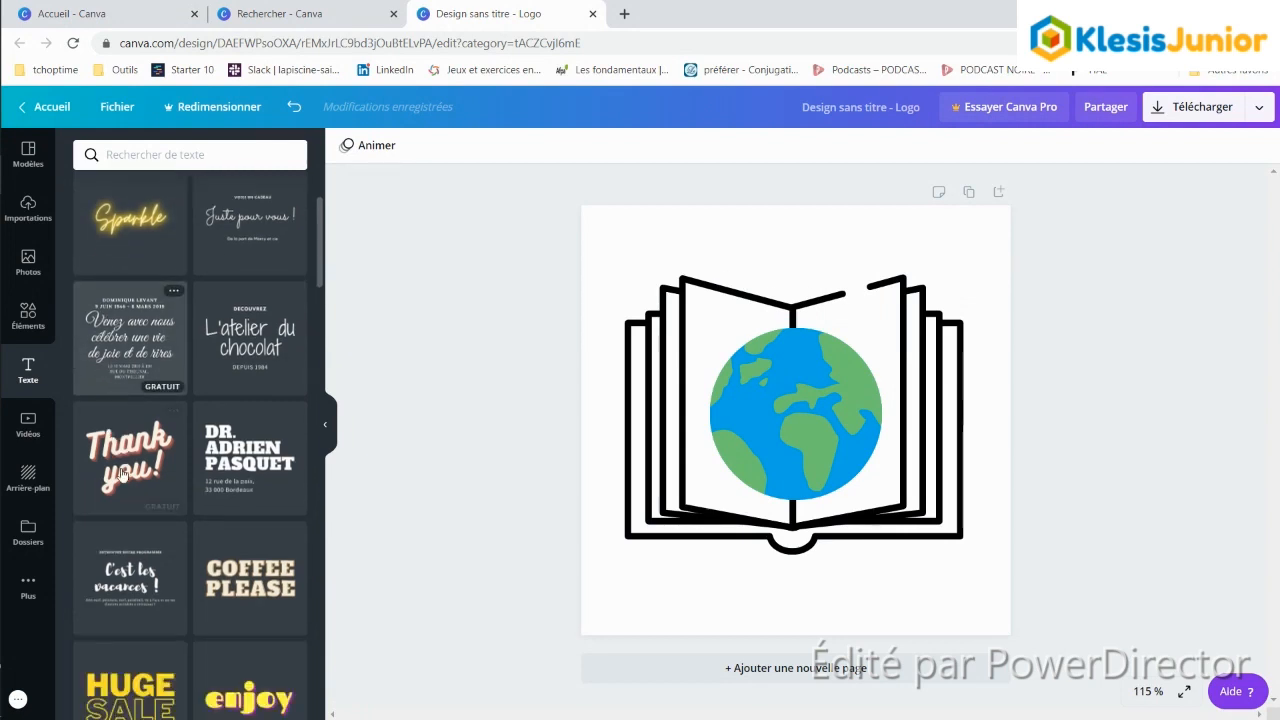
left_click(127, 300)
Step: Replace "Thank" with "Geo" and "you" with "super", and place the reduced lettering above the globe
left_click(738, 424)
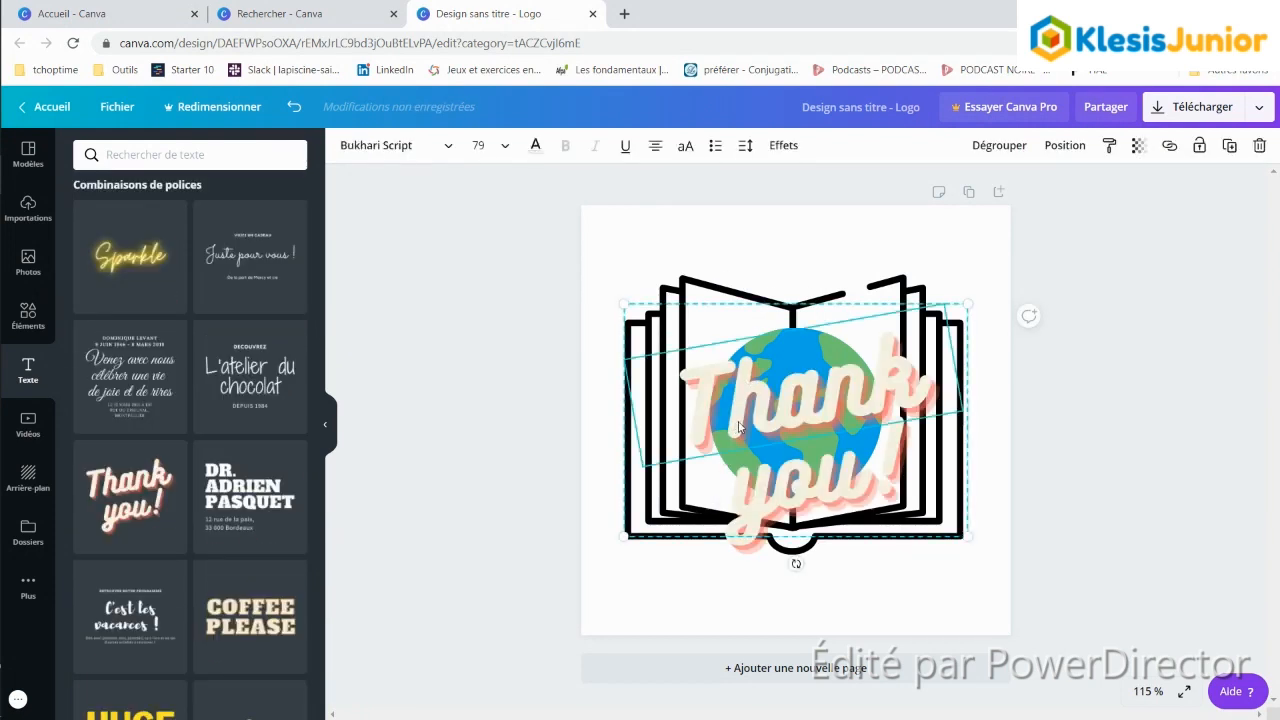
left_click(741, 420)
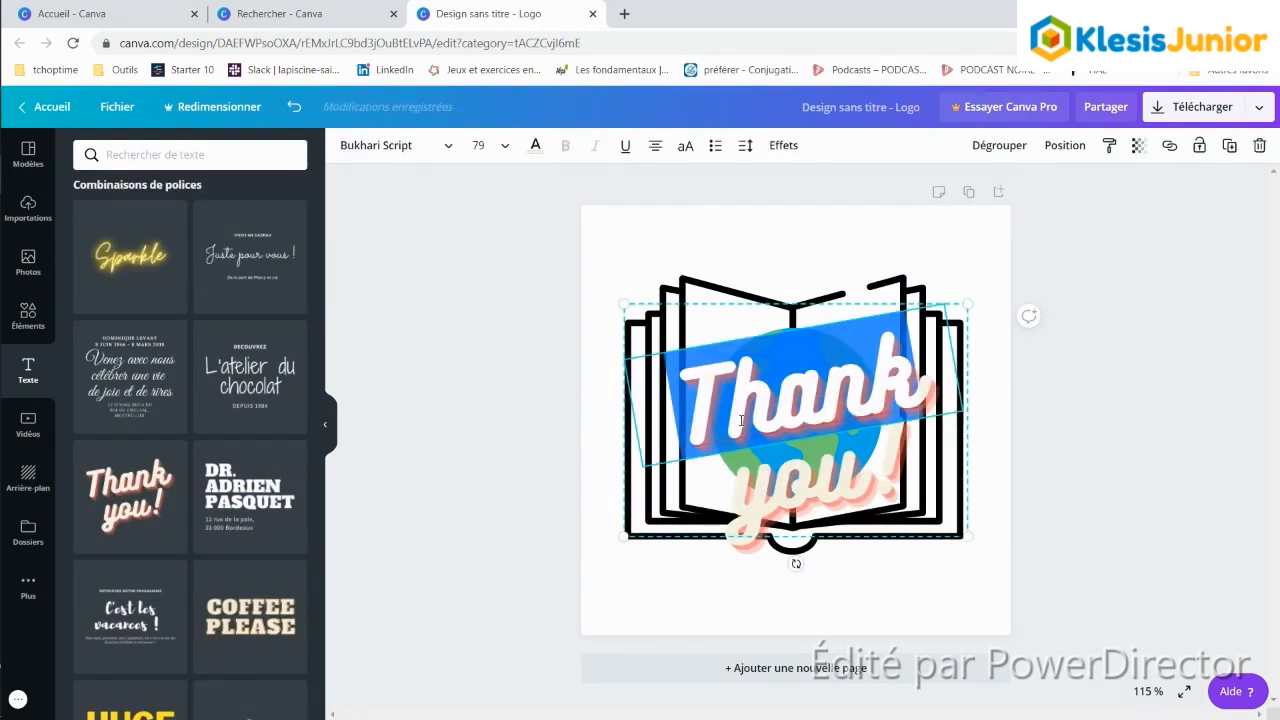
type("Geo")
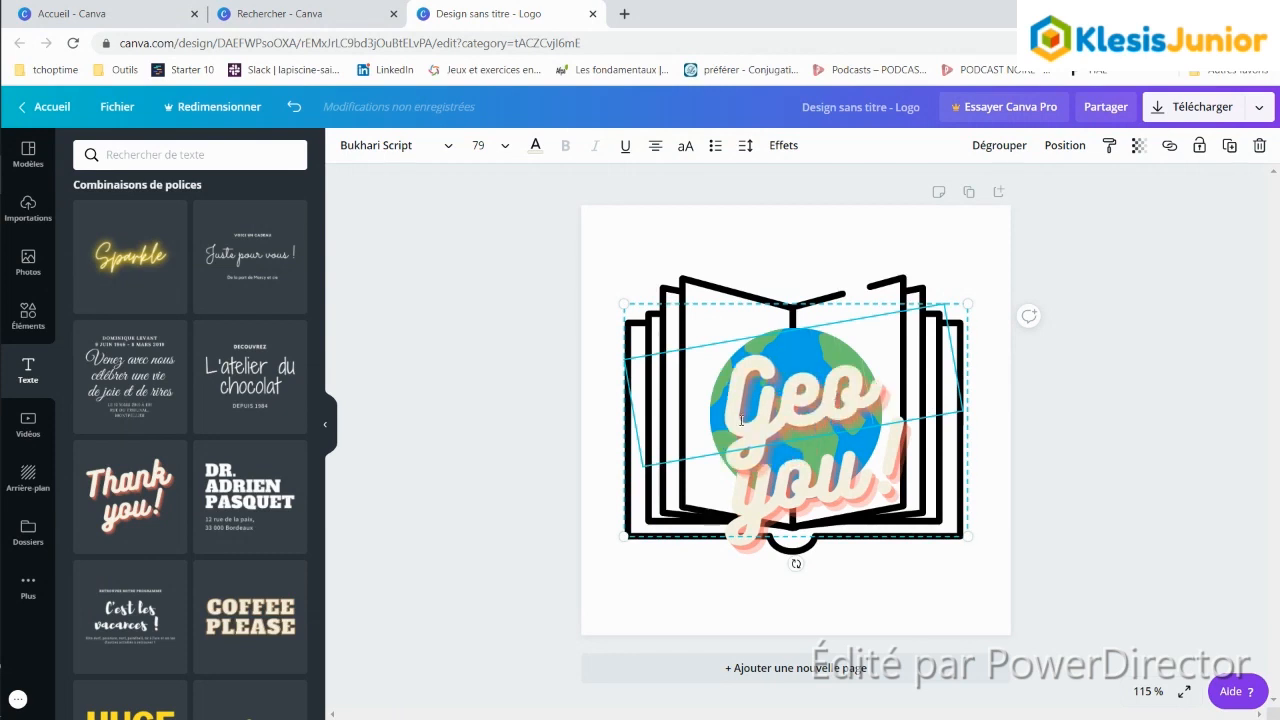
left_click(800, 468)
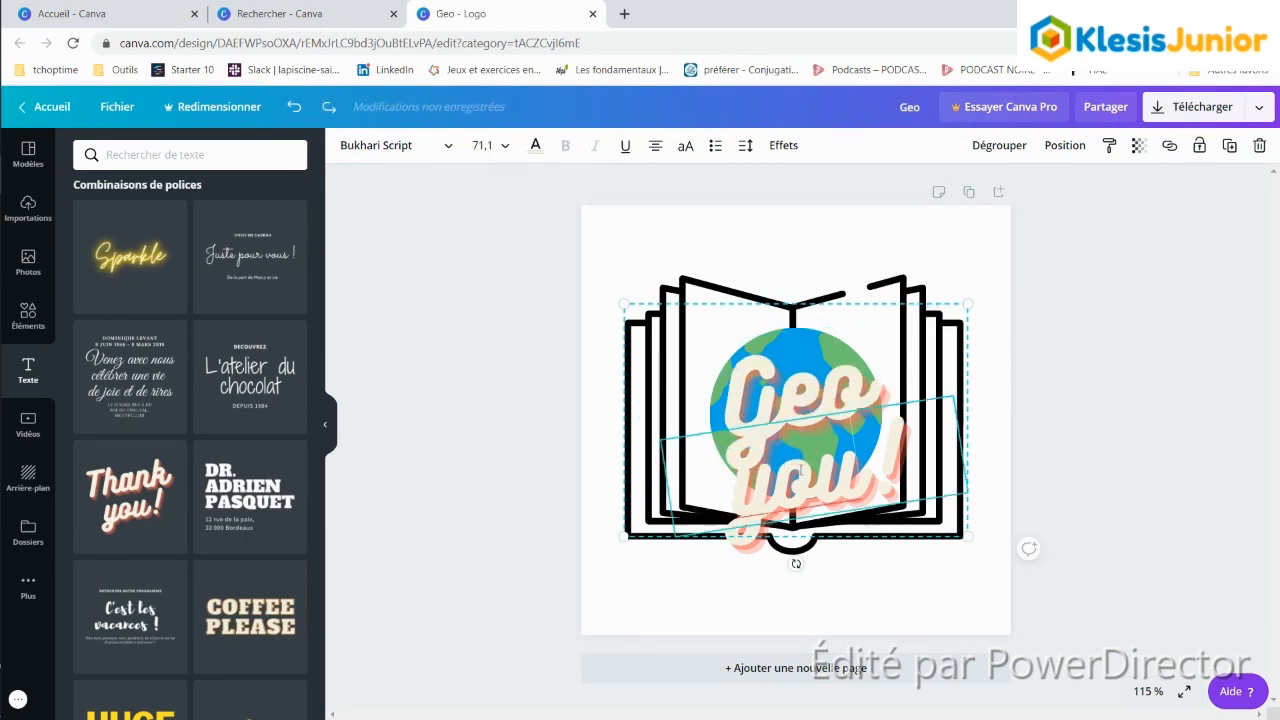
double_click(862, 471)
type("super")
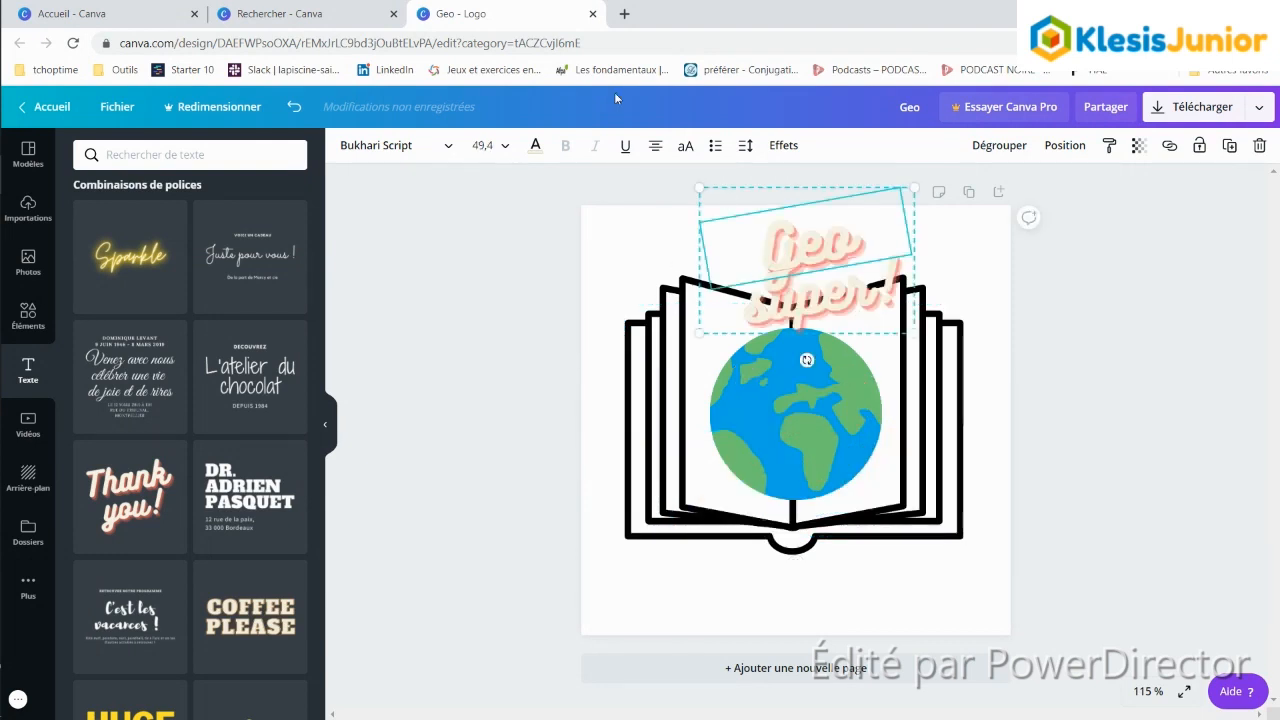
Step: Recolour both the "Geo" and "super!" lettering black
left_click(538, 150)
left_click(92, 301)
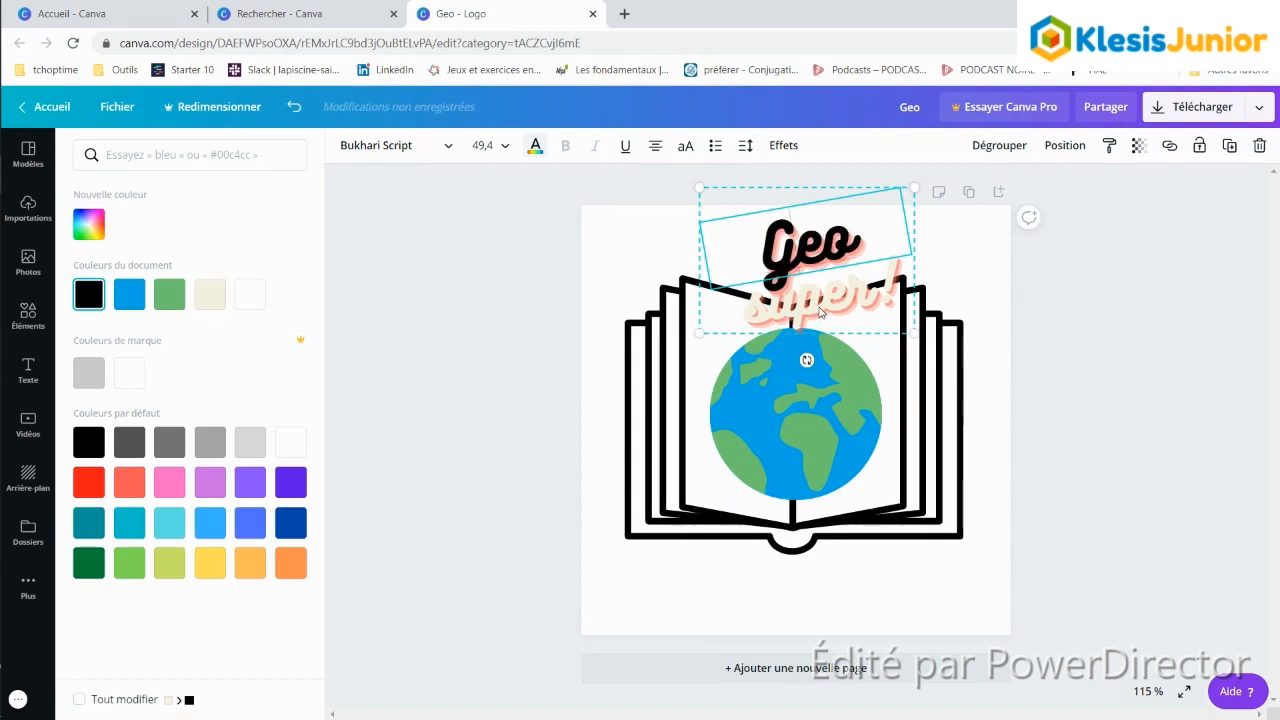
left_click(818, 326)
left_click(88, 294)
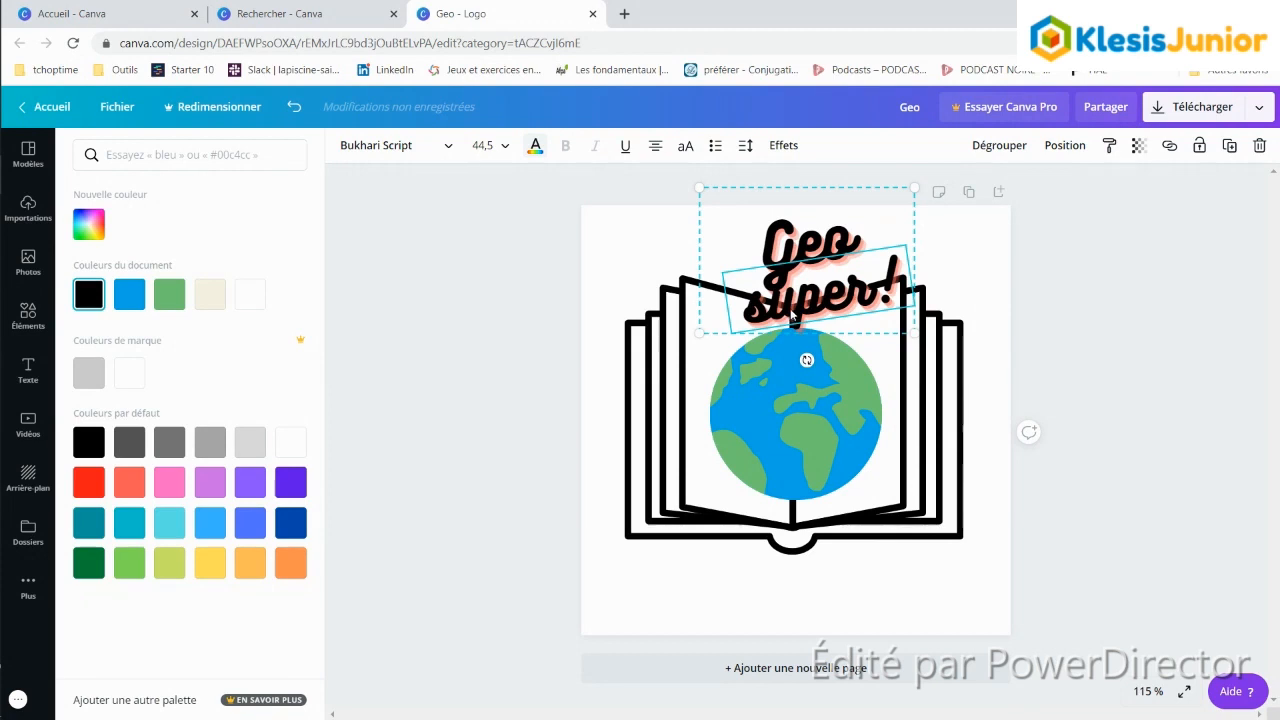
left_click(847, 253)
left_click(858, 256)
left_click(1102, 353)
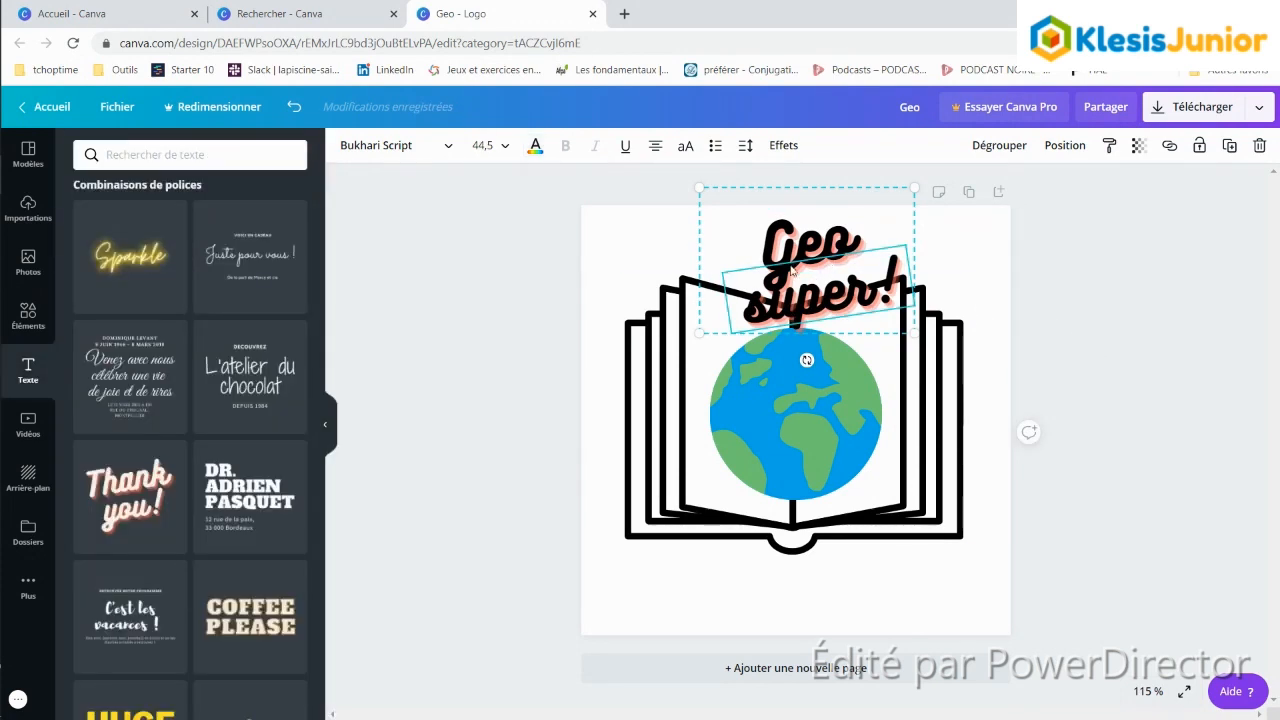
left_click(829, 243)
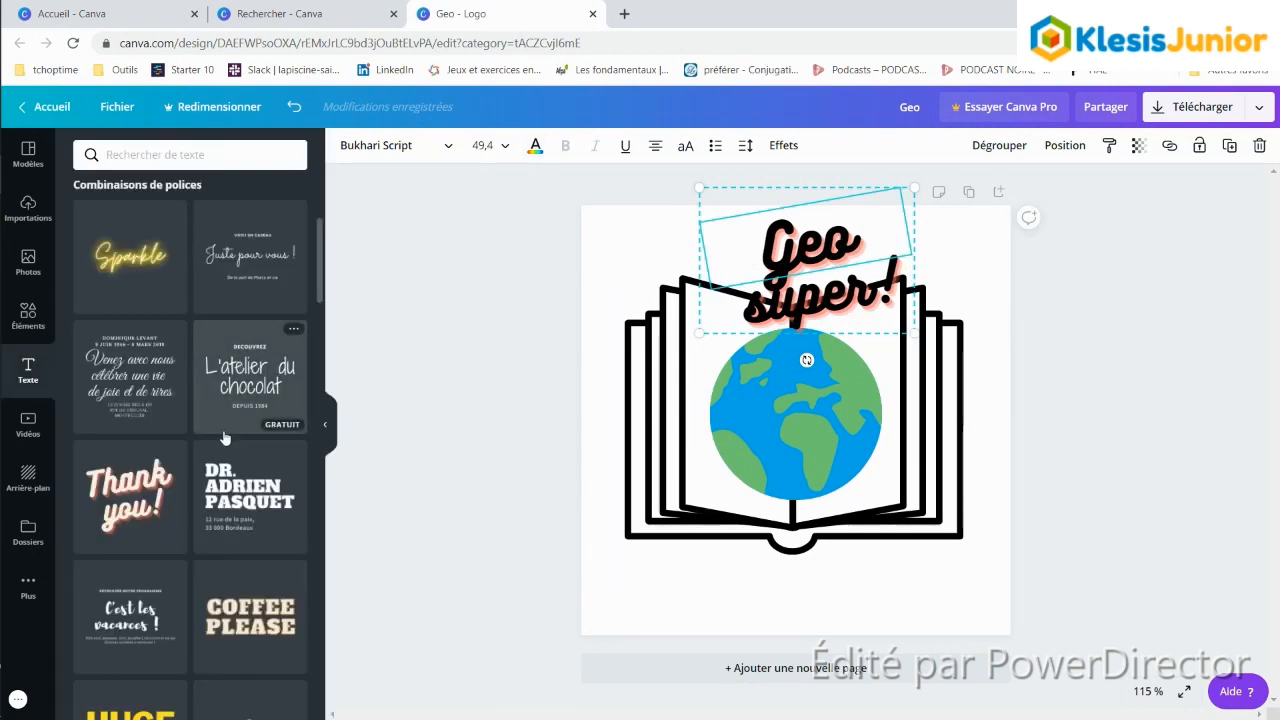
double_click(852, 250)
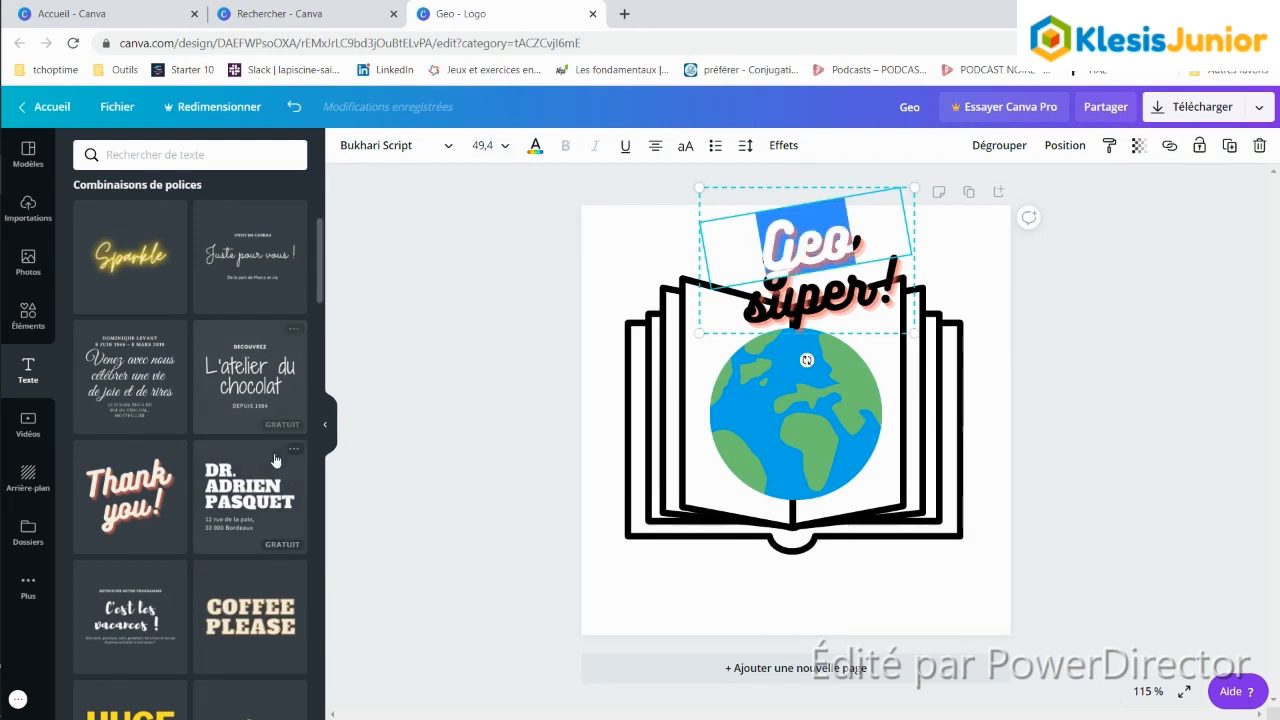
Step: Insert the green neon "CHEERS!" text design and replace its wording with "GEO SUPER"
scroll(269, 506, "down", 3)
scroll(270, 505, "down", 7)
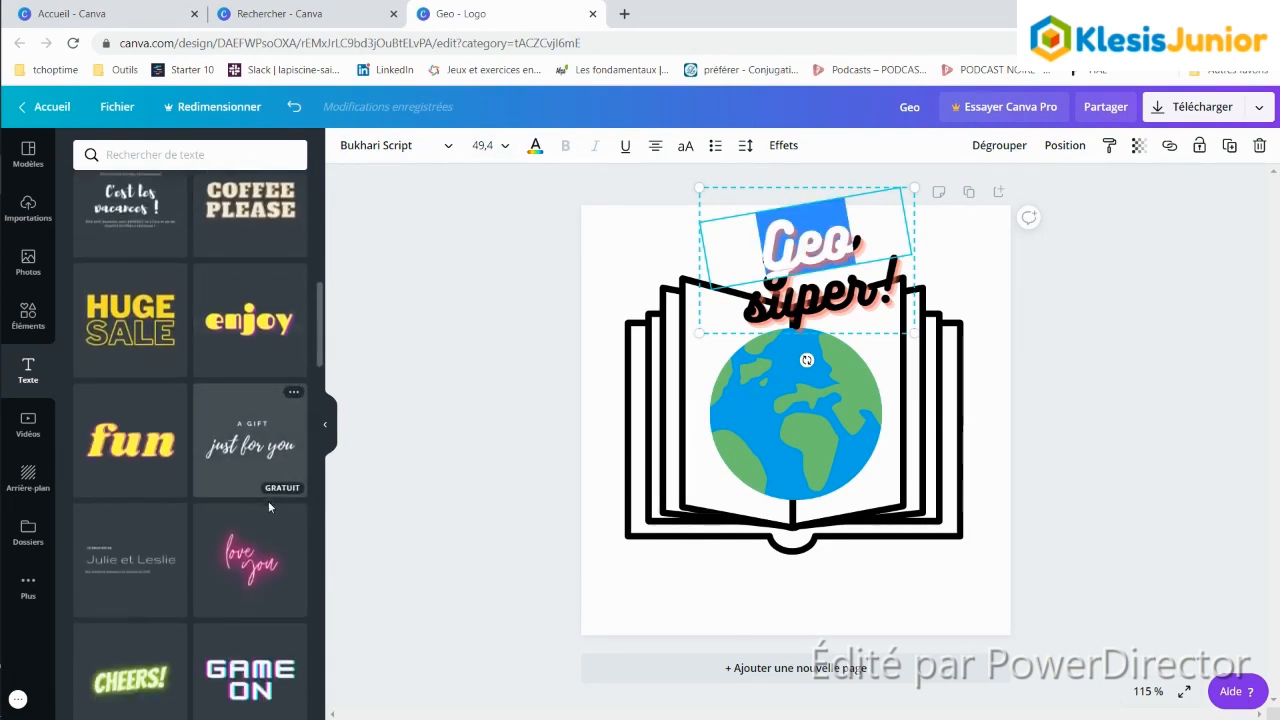
scroll(138, 500, "down", 2)
scroll(138, 500, "down", 1)
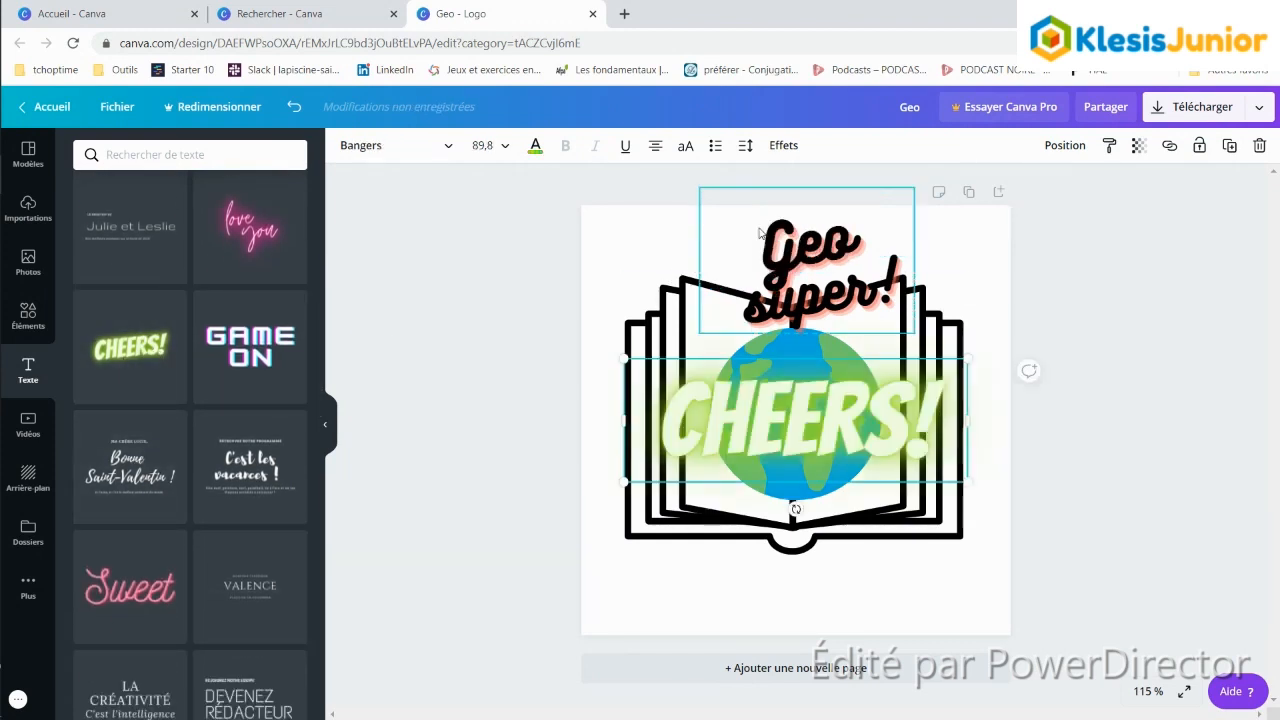
double_click(727, 390)
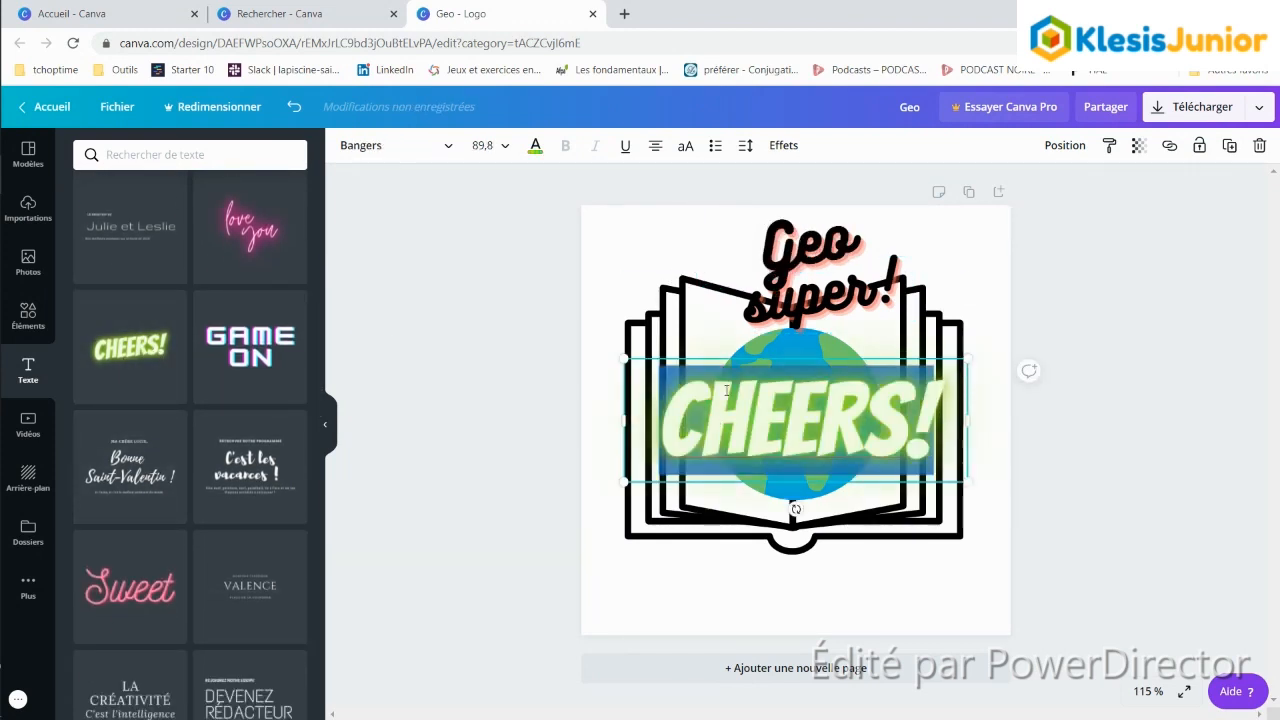
type("GE")
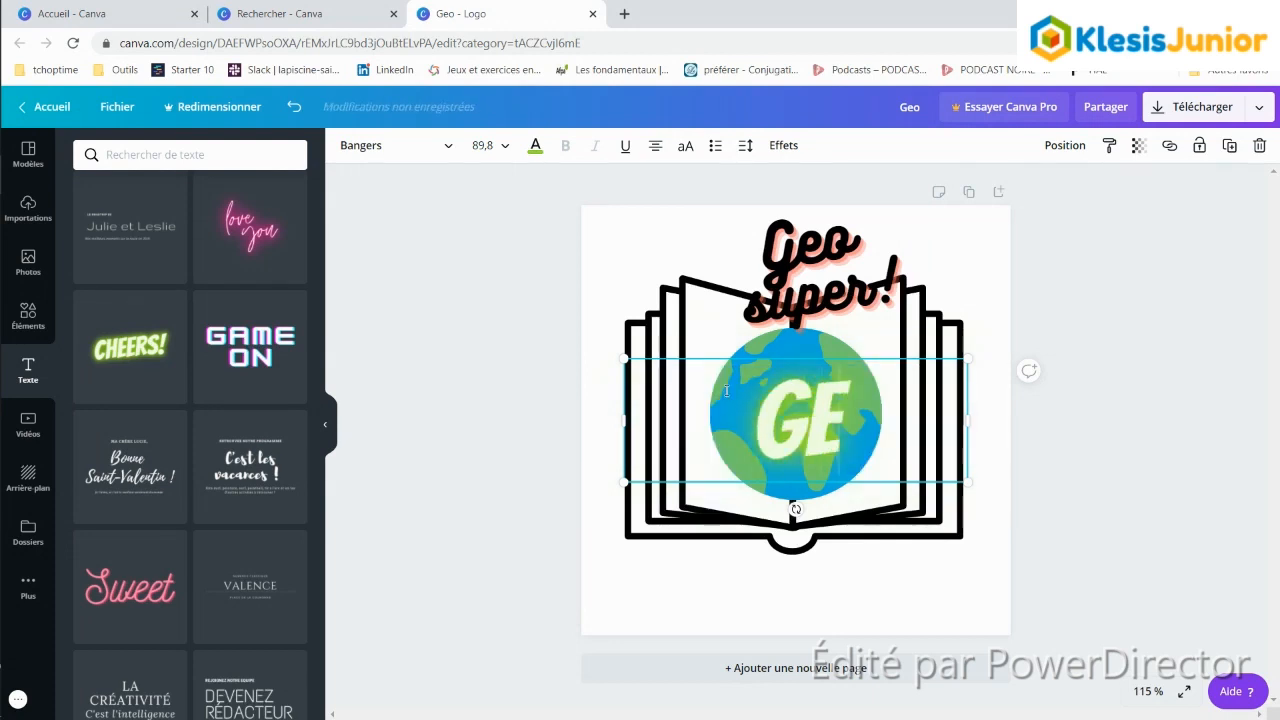
type("O SUPER")
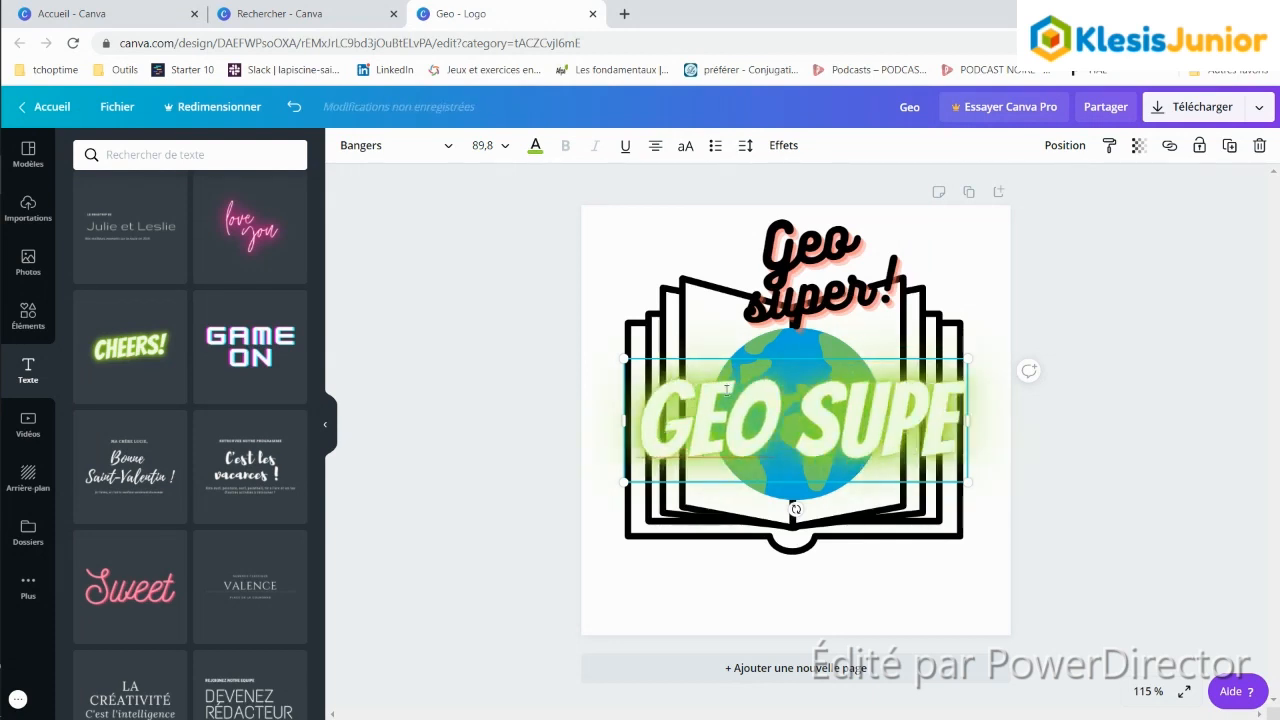
Step: Delete the black "Geo super!" lettering and place the neon "GEO SUPER" text above the book at size 24
left_click(894, 329)
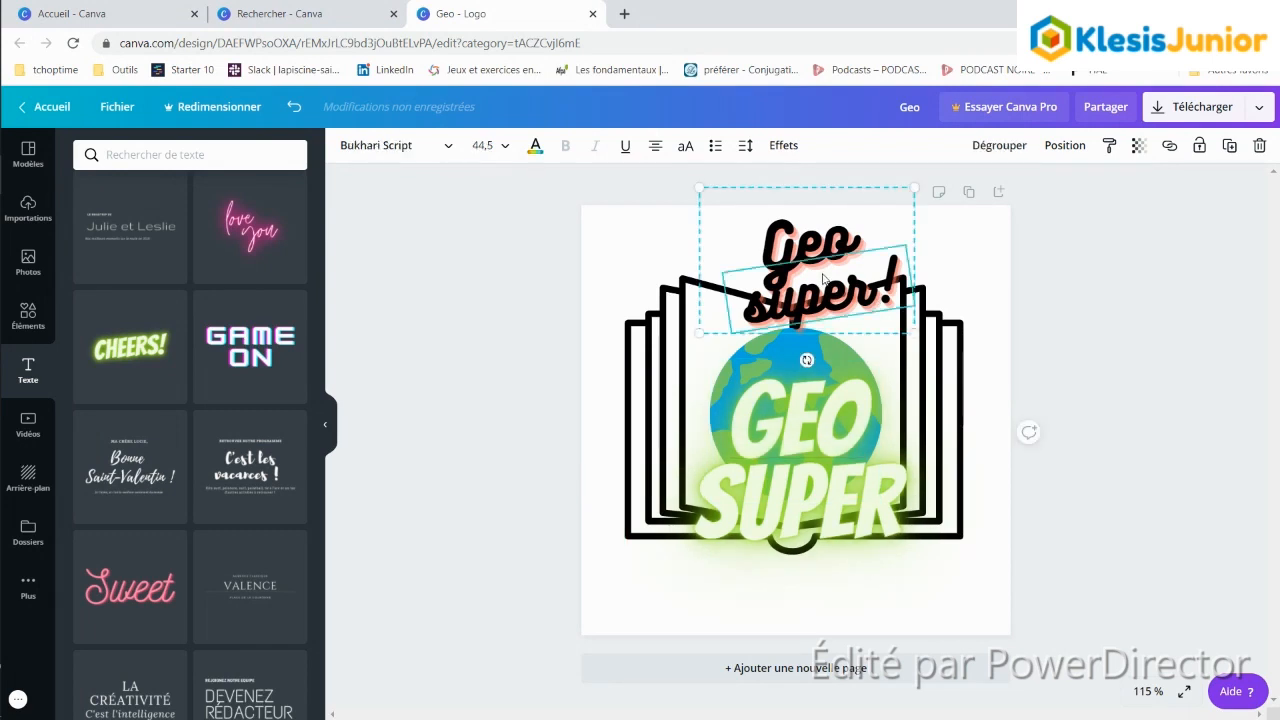
key("Delete")
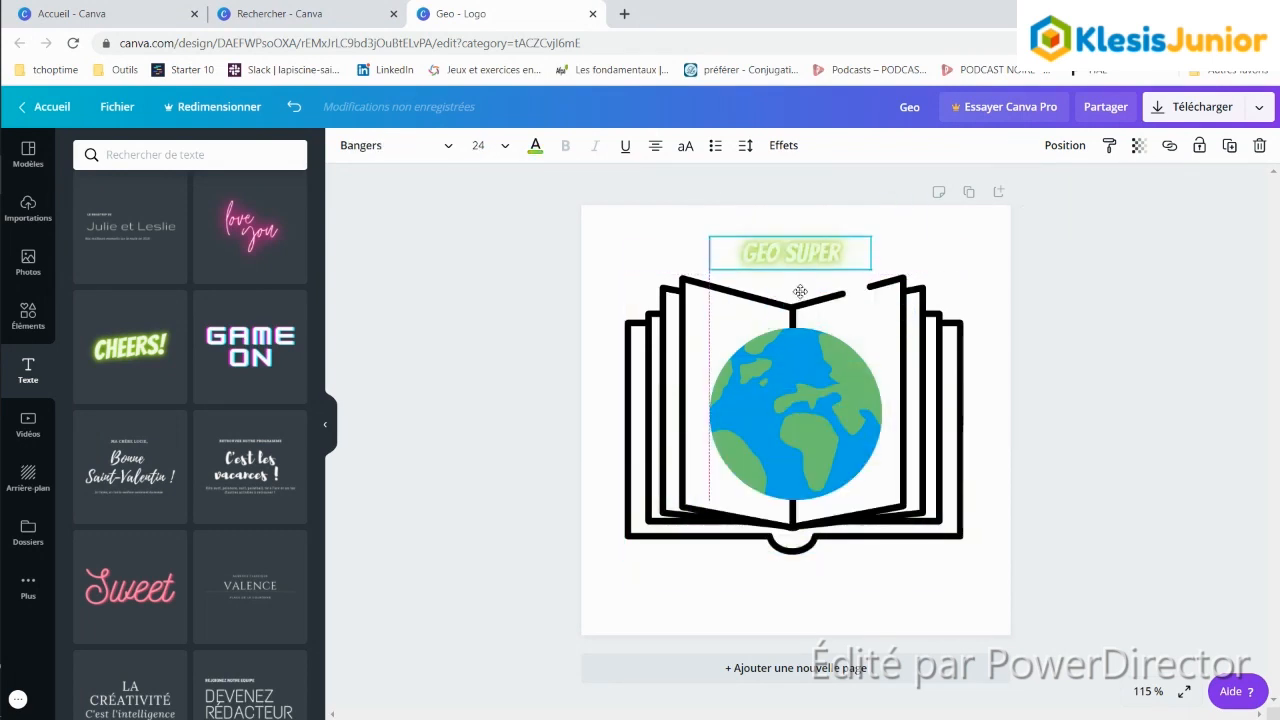
left_click_drag(800, 293, 802, 291)
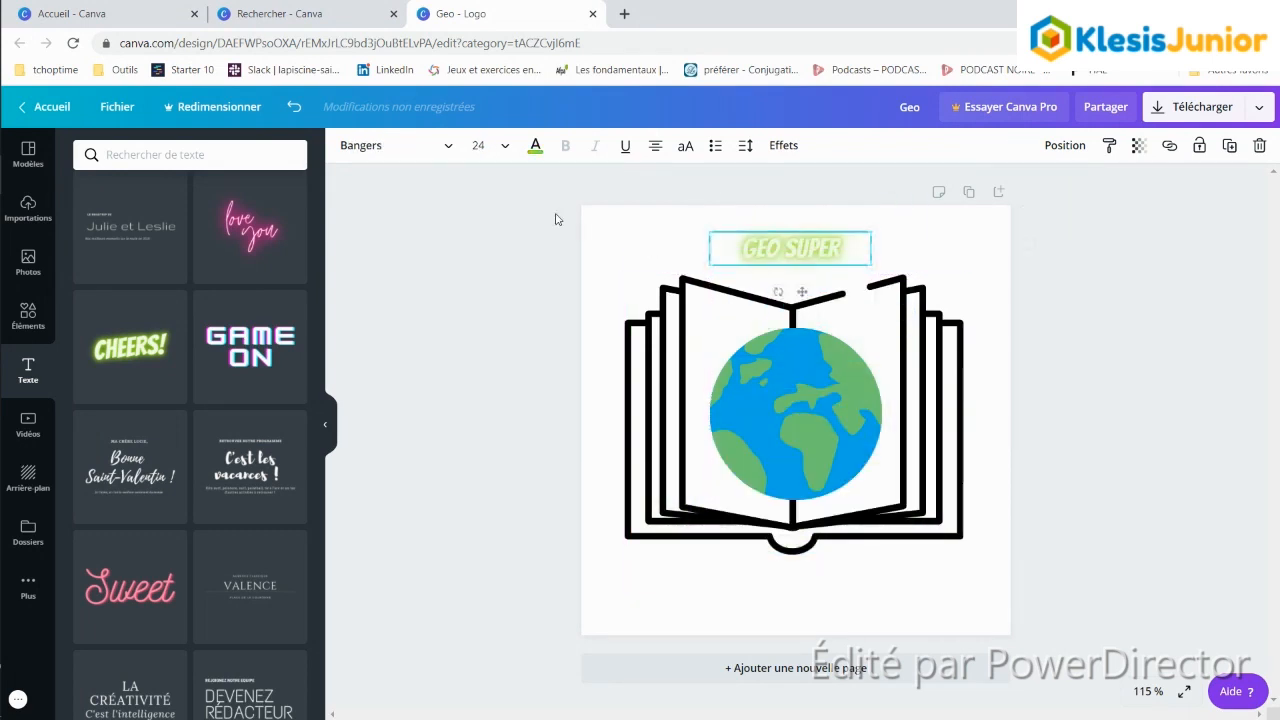
Step: Set the "GEO SUPER" text to size 42, and enlarge its box to a font size of about 61
left_click(505, 145)
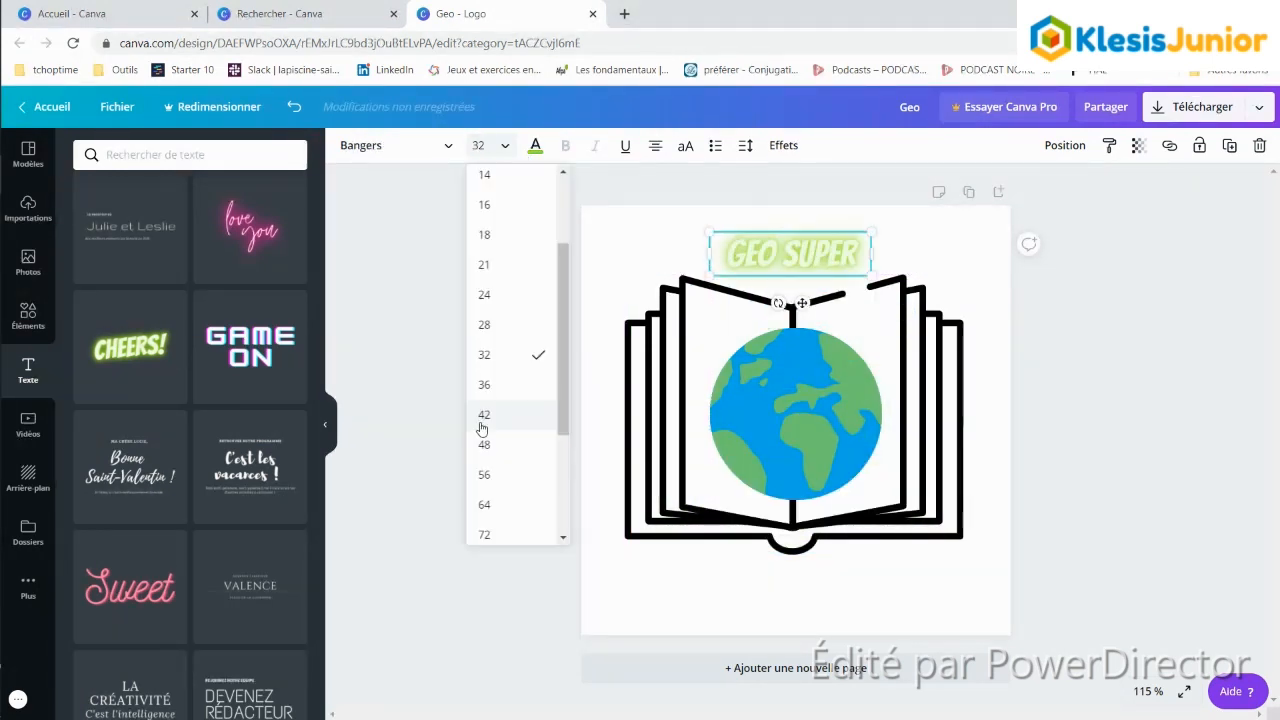
left_click(483, 417)
left_click_drag(709, 284, 600, 287)
Step: Move the book and globe together slightly down the page and centre the "GEO SUPER" title above them
left_click_drag(492, 258, 1106, 614)
left_click_drag(842, 478, 844, 511)
left_click_drag(887, 279, 808, 263)
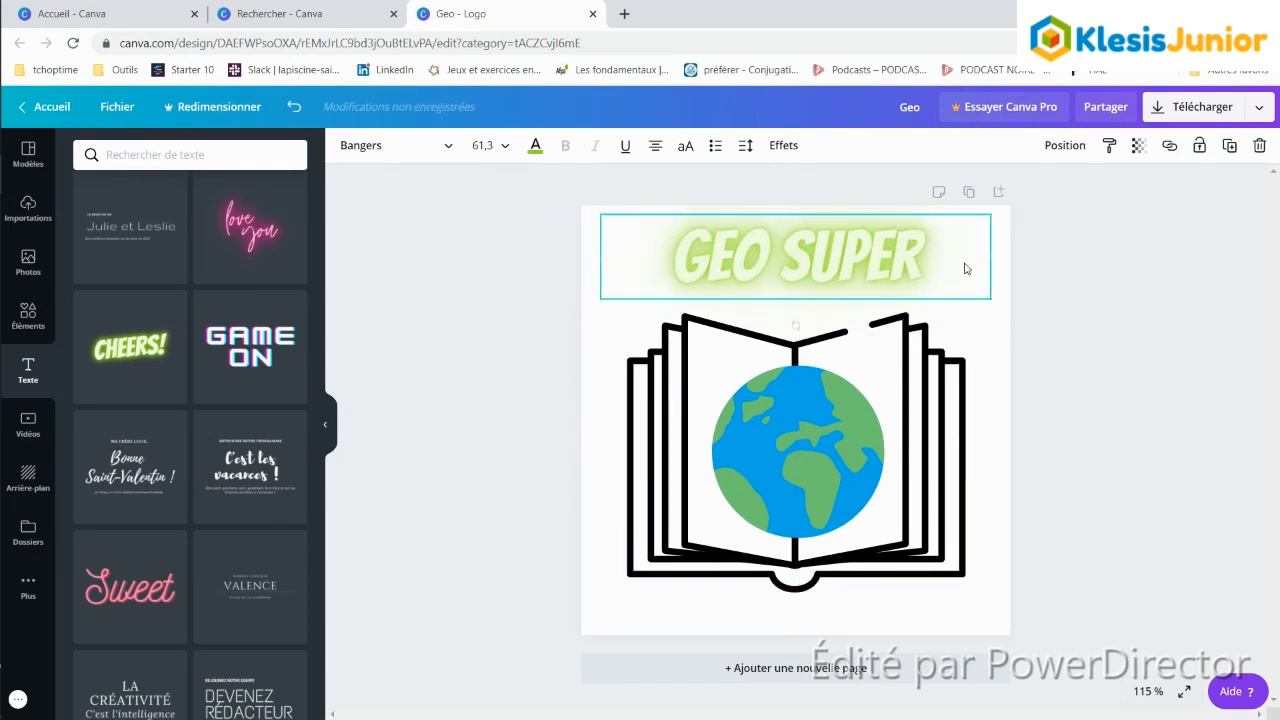
left_click(1095, 393)
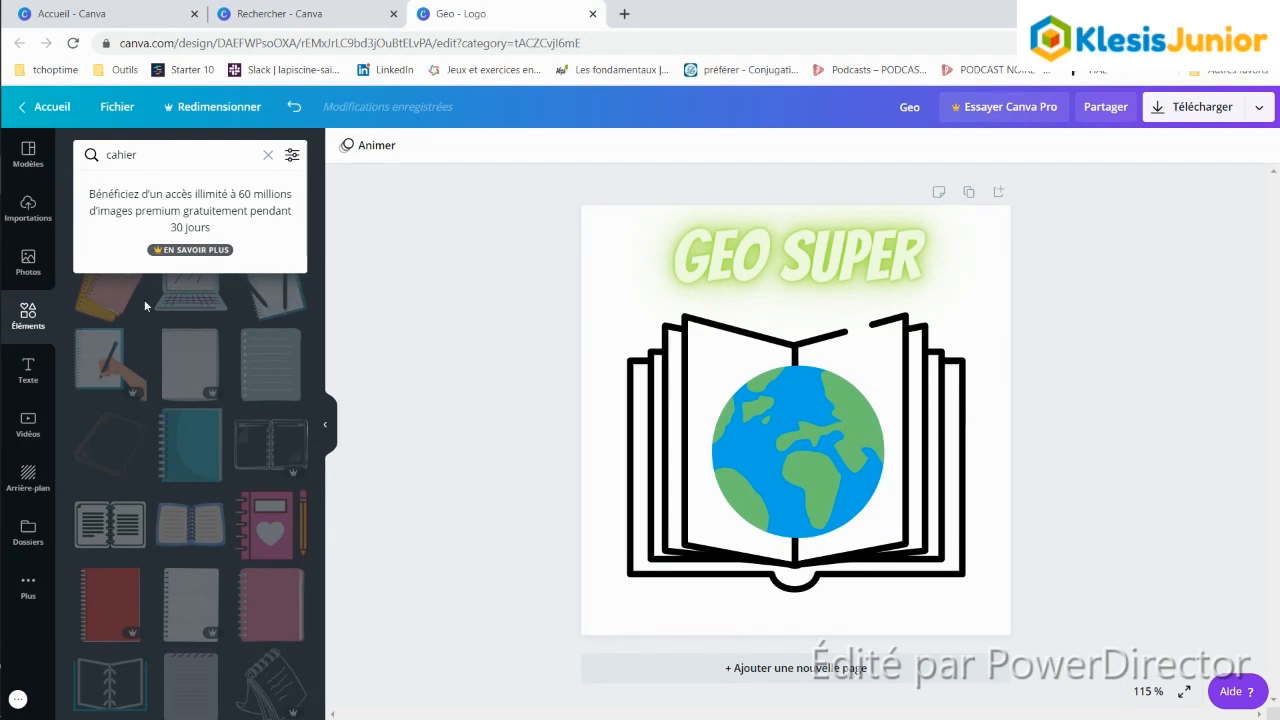
left_click(346, 318)
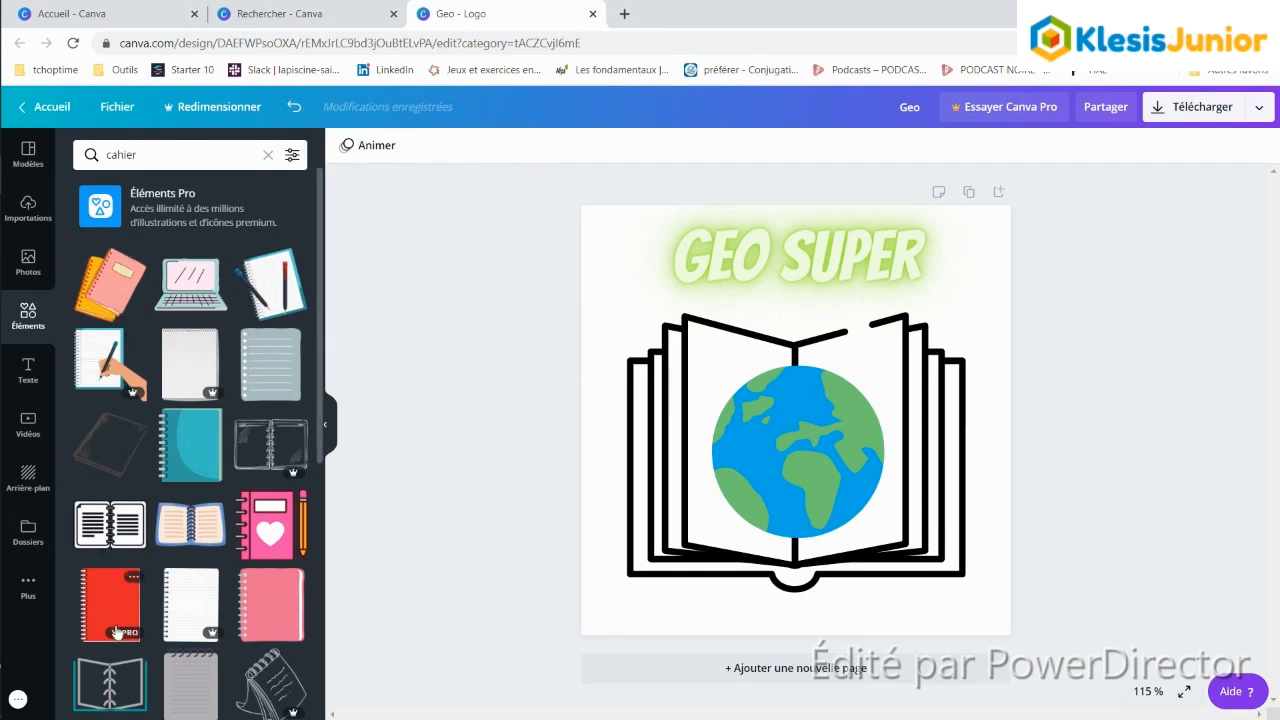
left_click(26, 370)
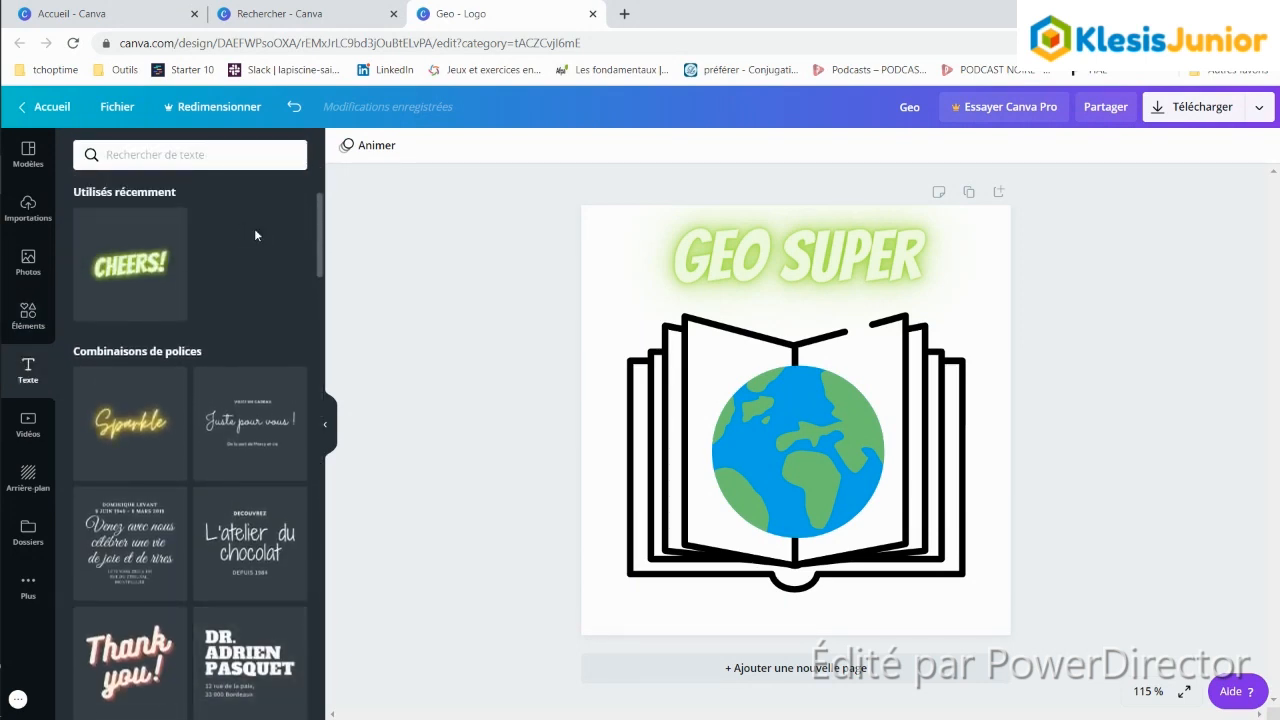
scroll(254, 228, "down", 3)
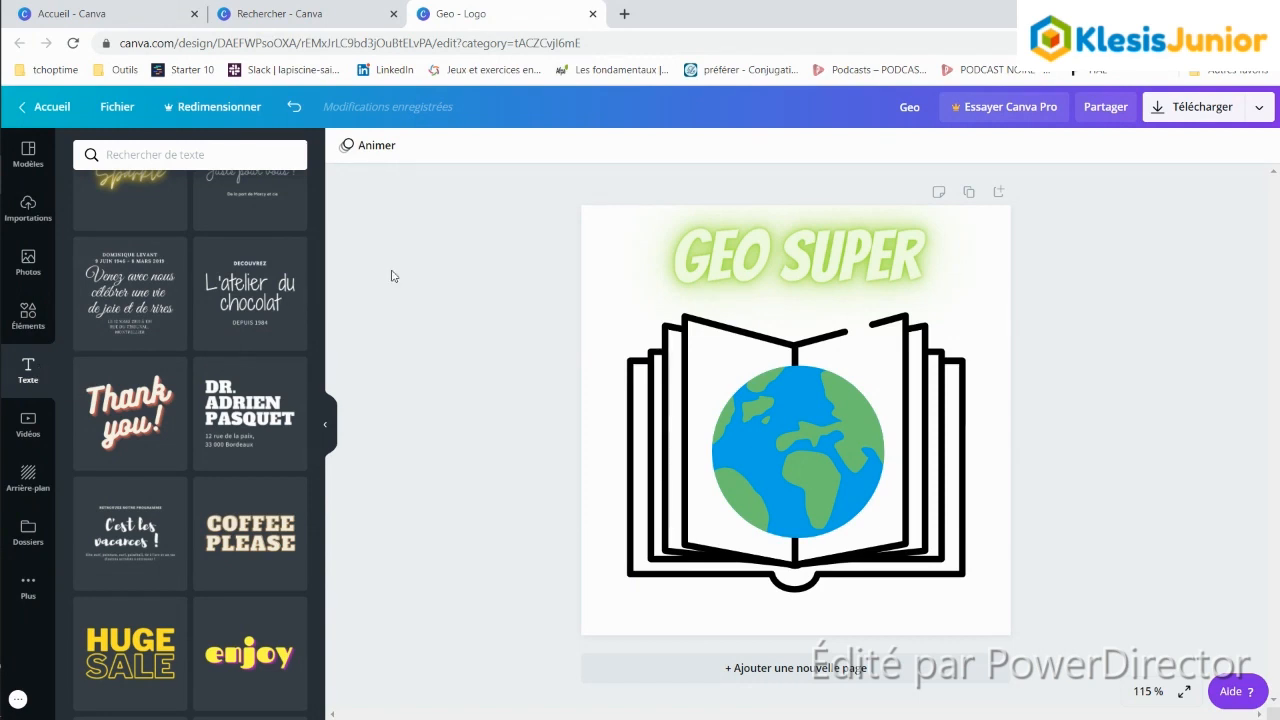
left_click(1159, 118)
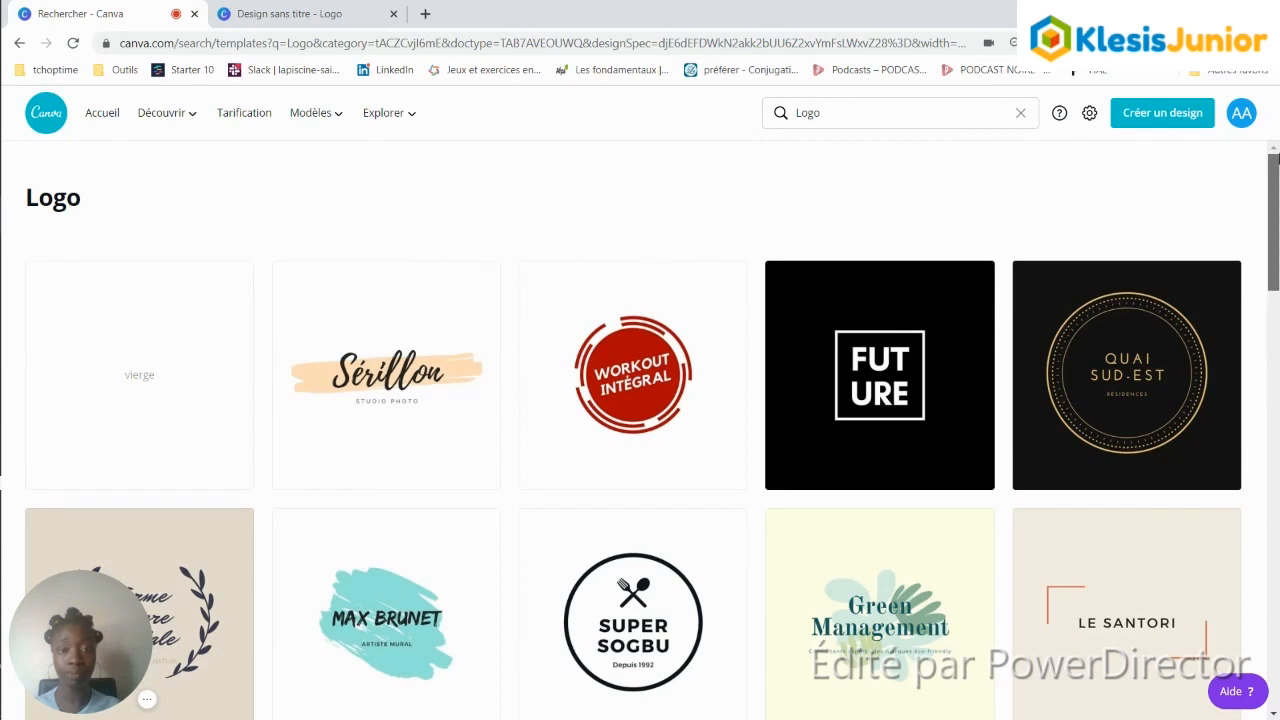
Step: Browse the logo templates and open the "Zone" design with the three coloured triangles
scroll(650, 430, "down", 2)
left_click_drag(1277, 213, 1274, 256)
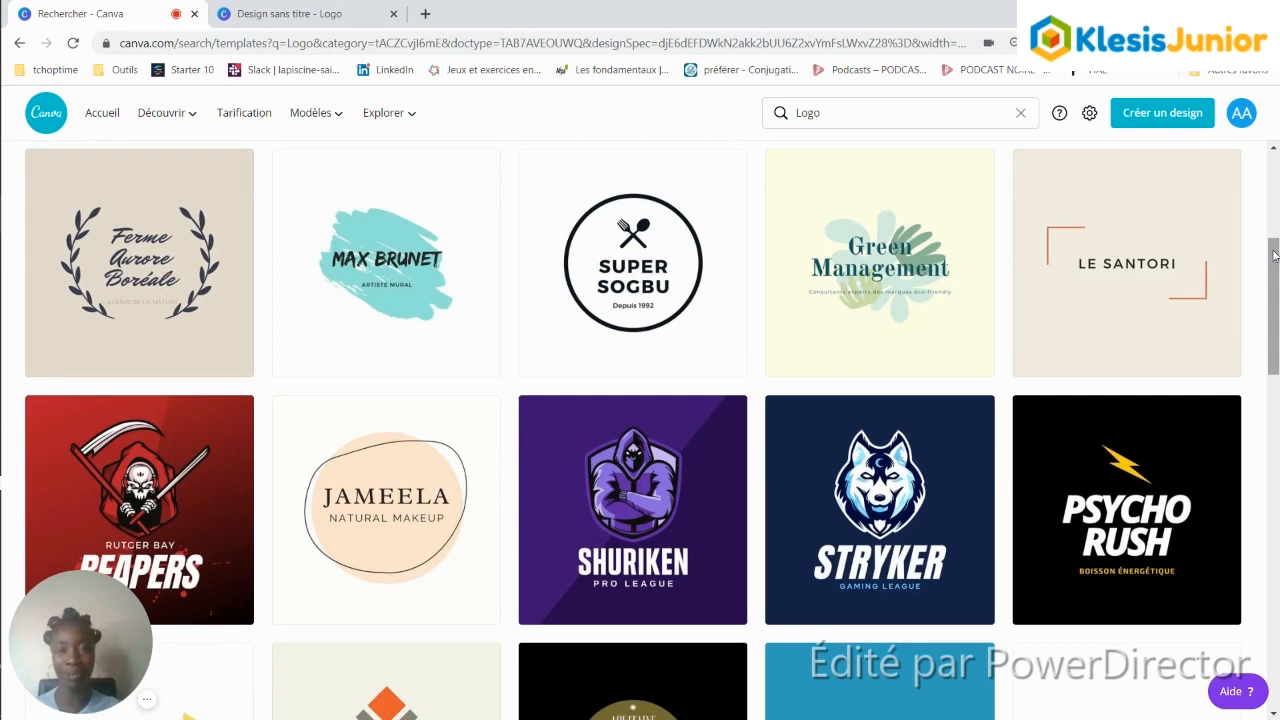
left_click_drag(1275, 256, 1270, 610)
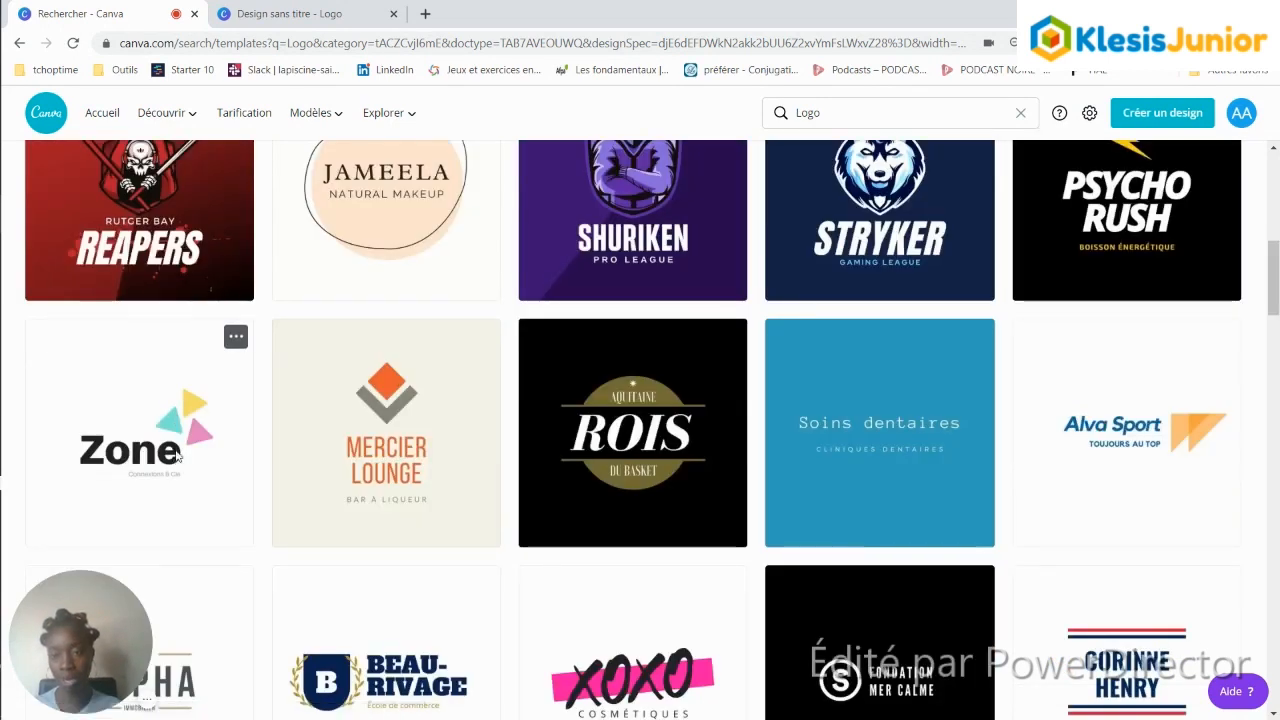
left_click(177, 455)
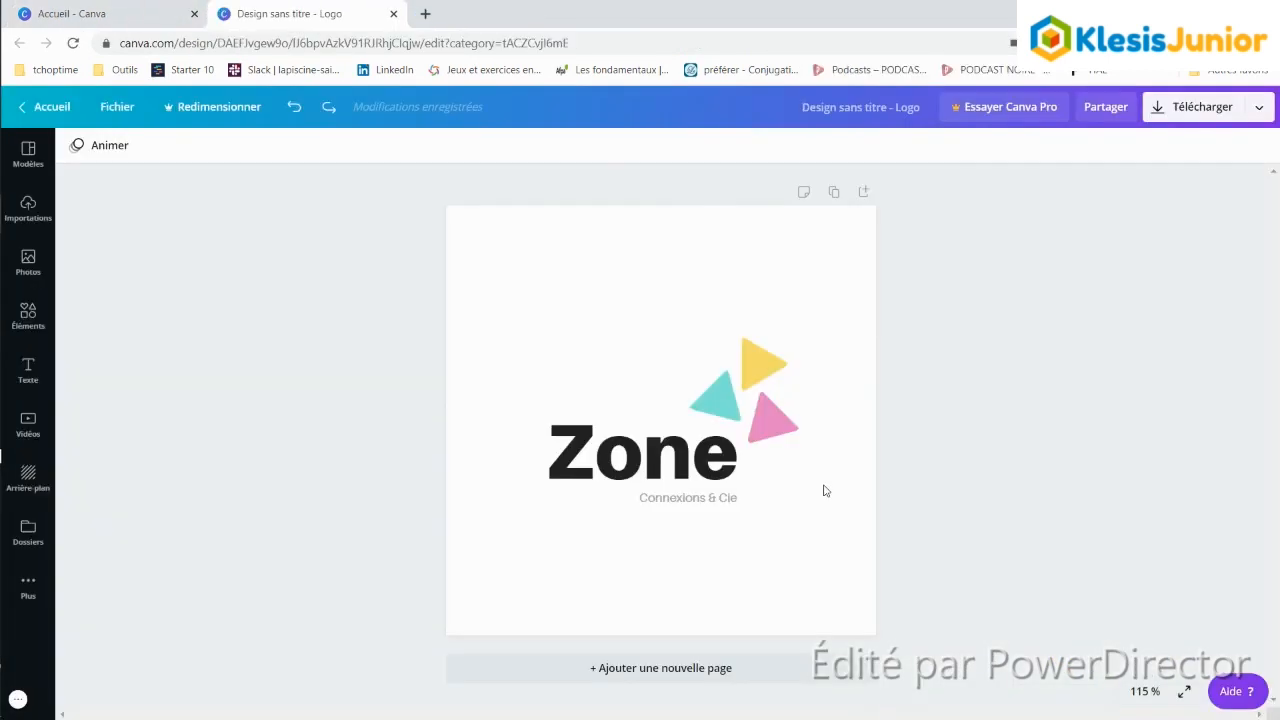
Step: Replace the "Zone" title with "KJbox" and widen its text box to about 345 so the word fits on one line
left_click(716, 462)
double_click(683, 462)
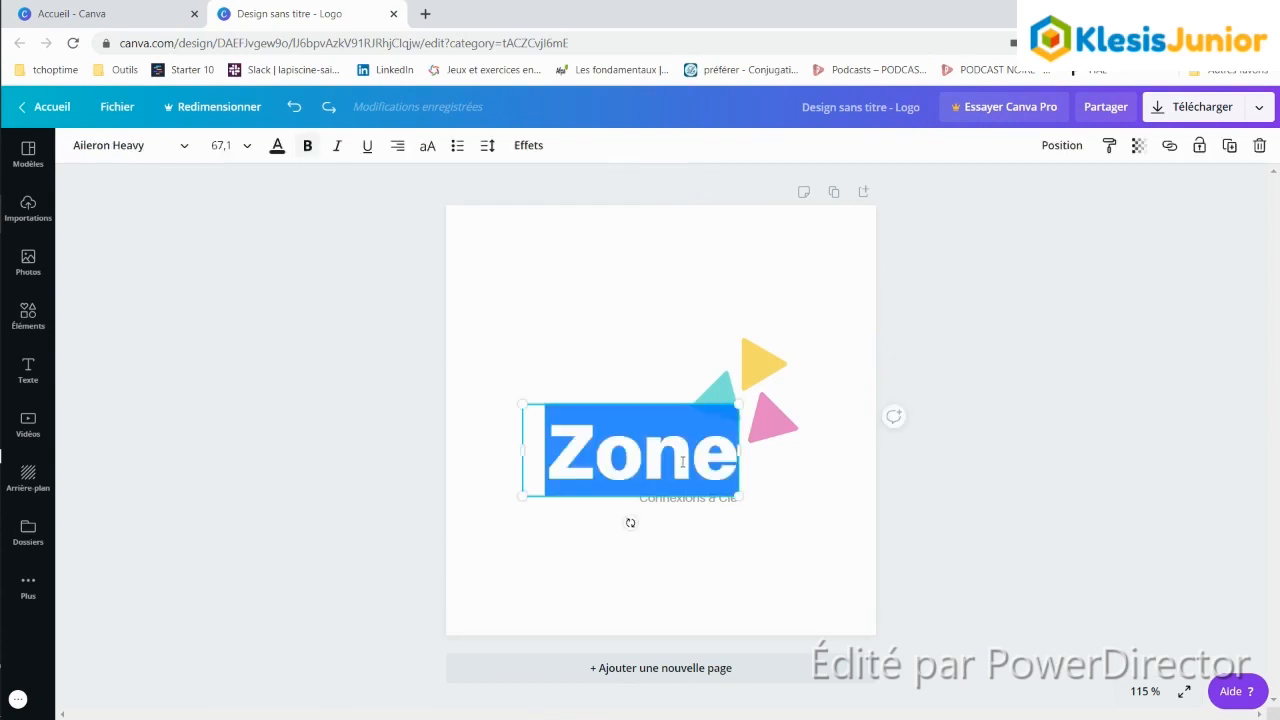
type("KJ")
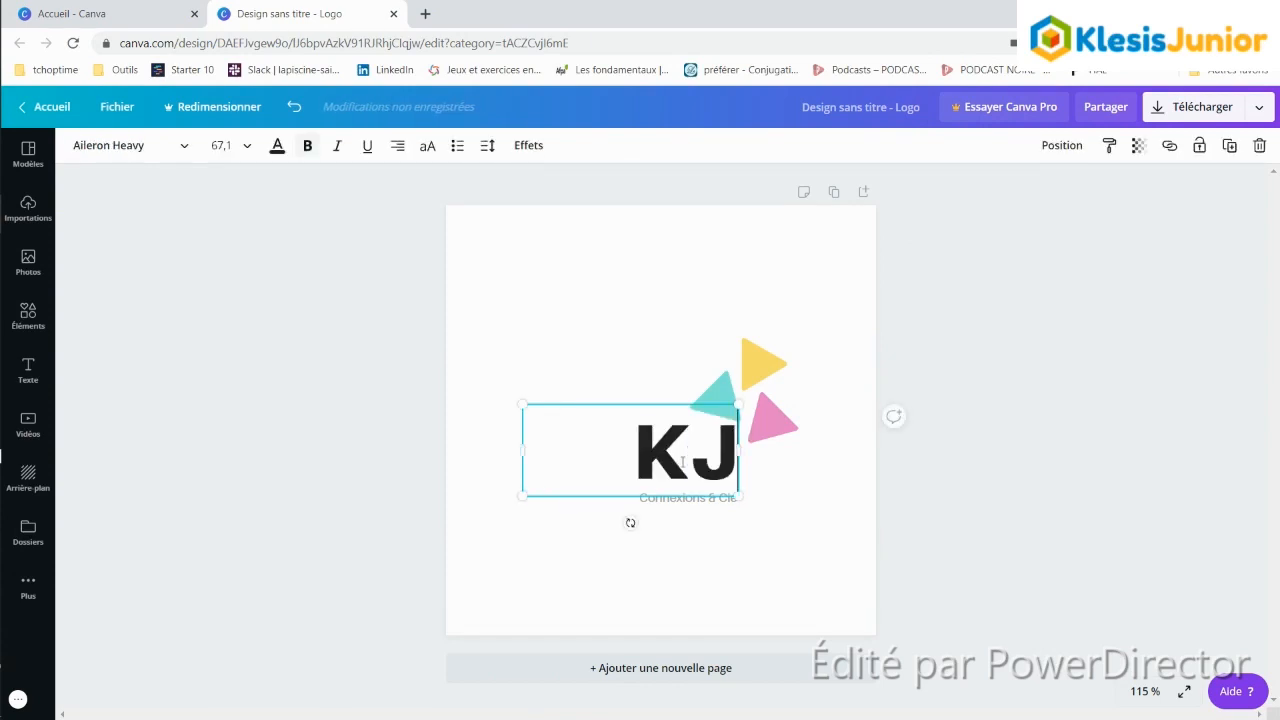
type("box")
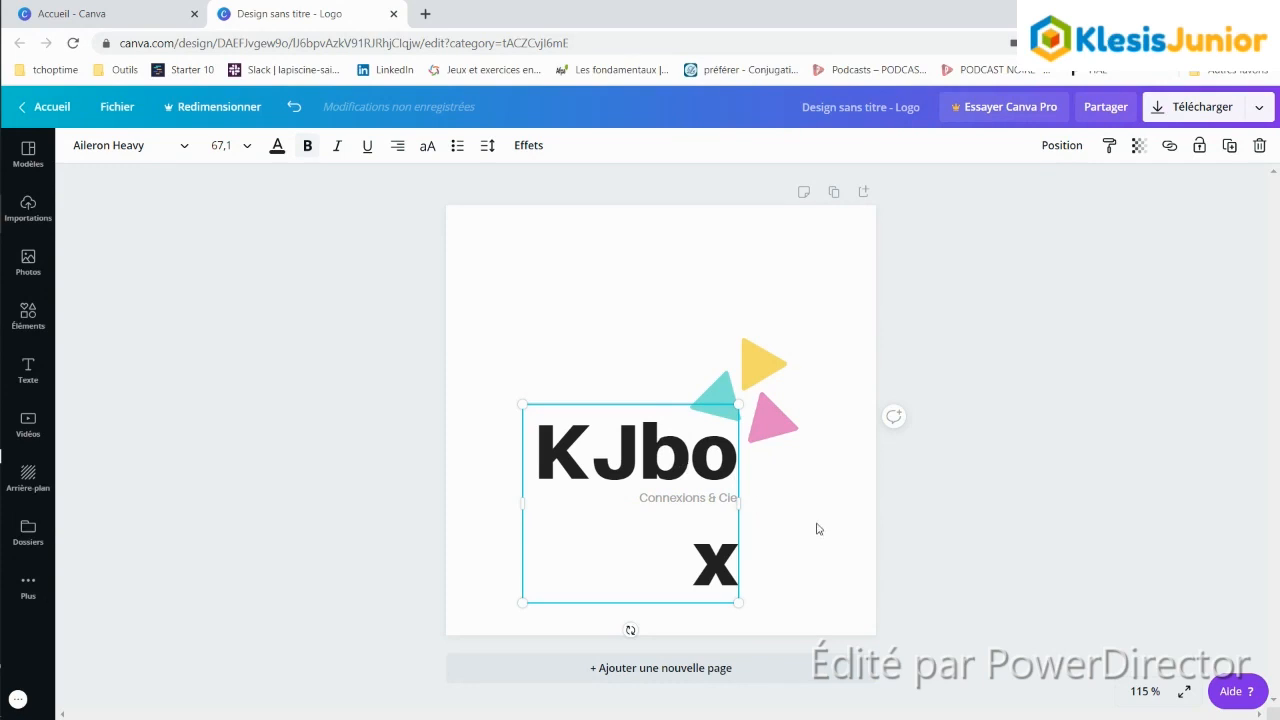
left_click_drag(741, 501, 820, 473)
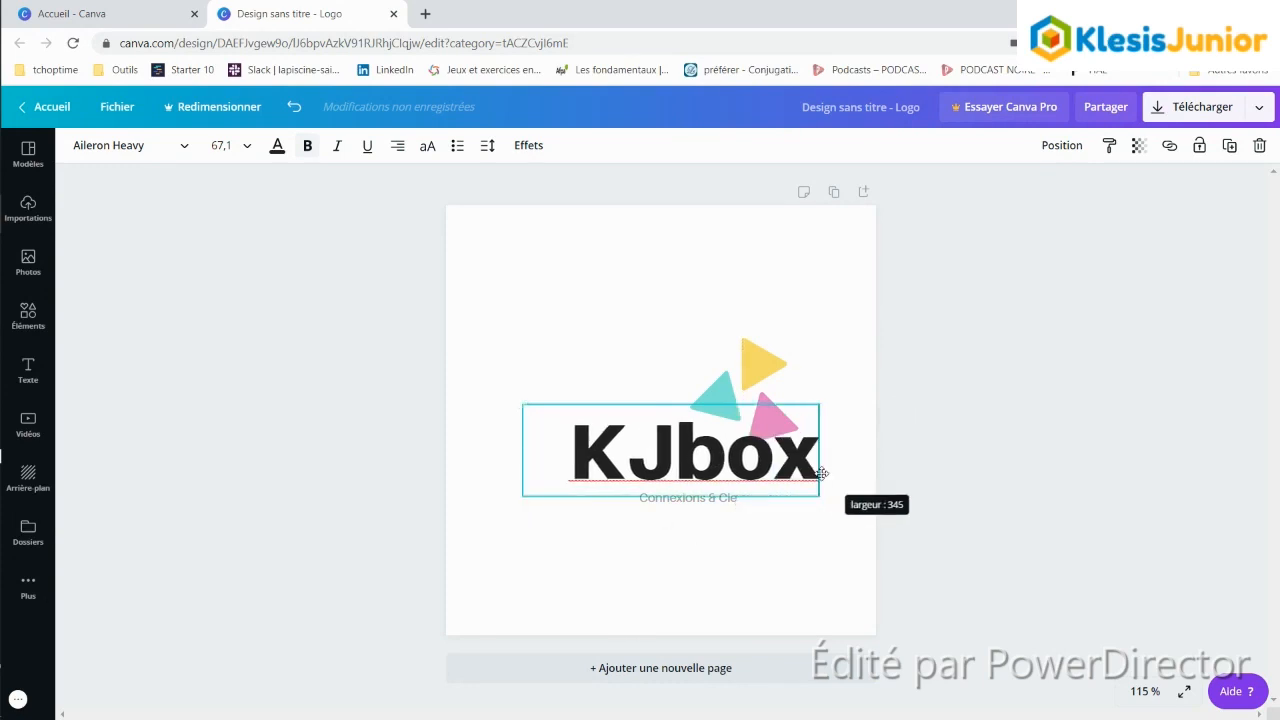
Step: Shrink the "KJbox" title to a font size of about 44.5 and delete the "Connexions & Cie" tagline
left_click_drag(818, 405, 712, 425)
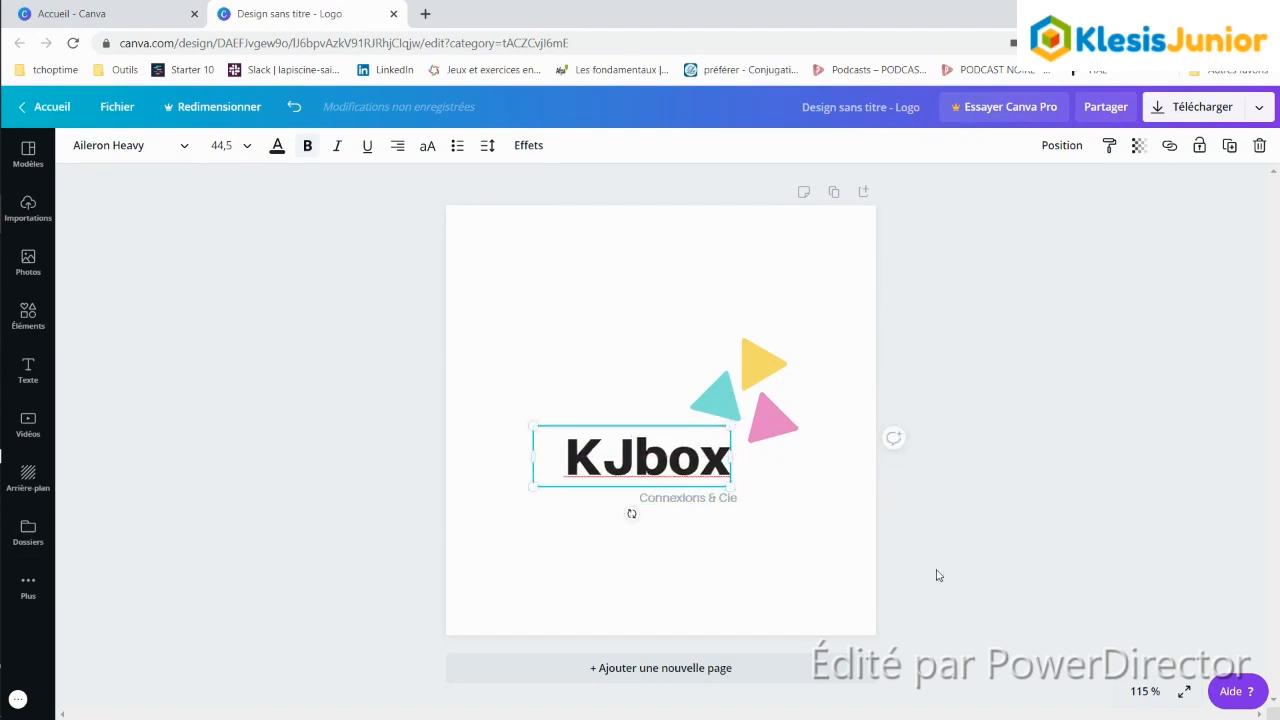
left_click(1046, 589)
left_click(670, 499)
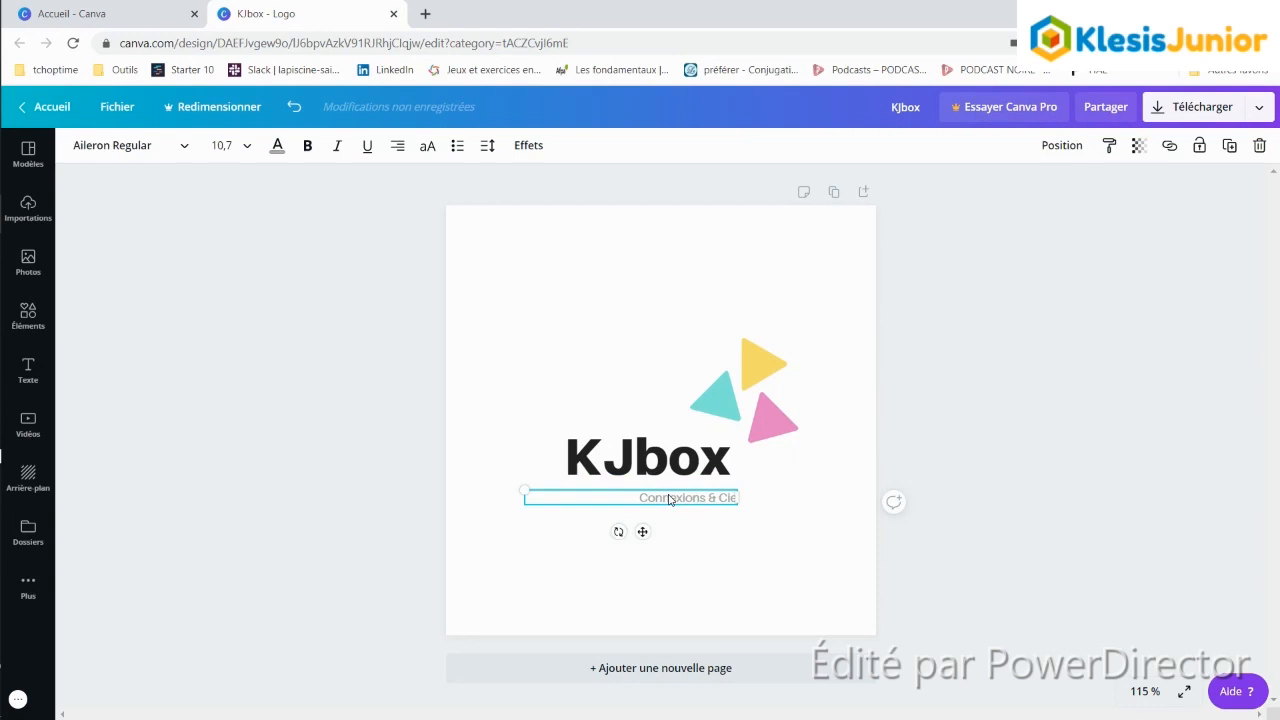
key("Delete")
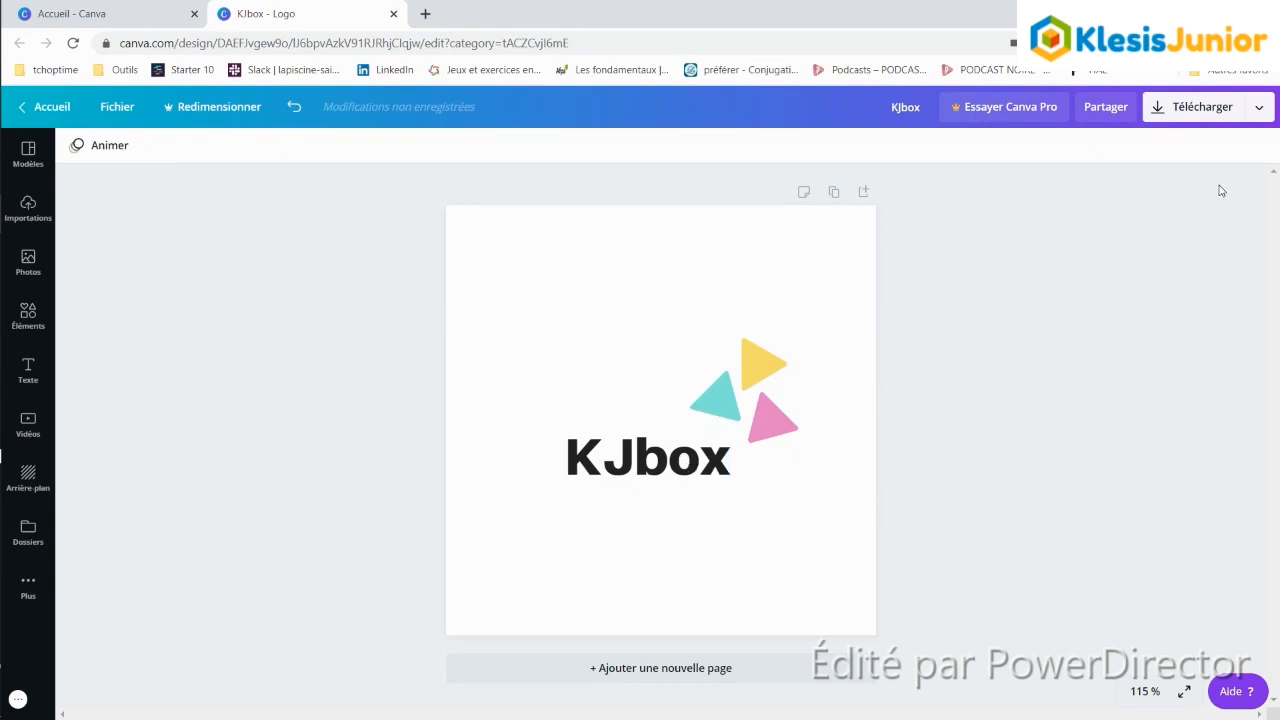
Step: Recolour the turquoise triangle green and the pink triangle coral red using the default colours
left_click(709, 406)
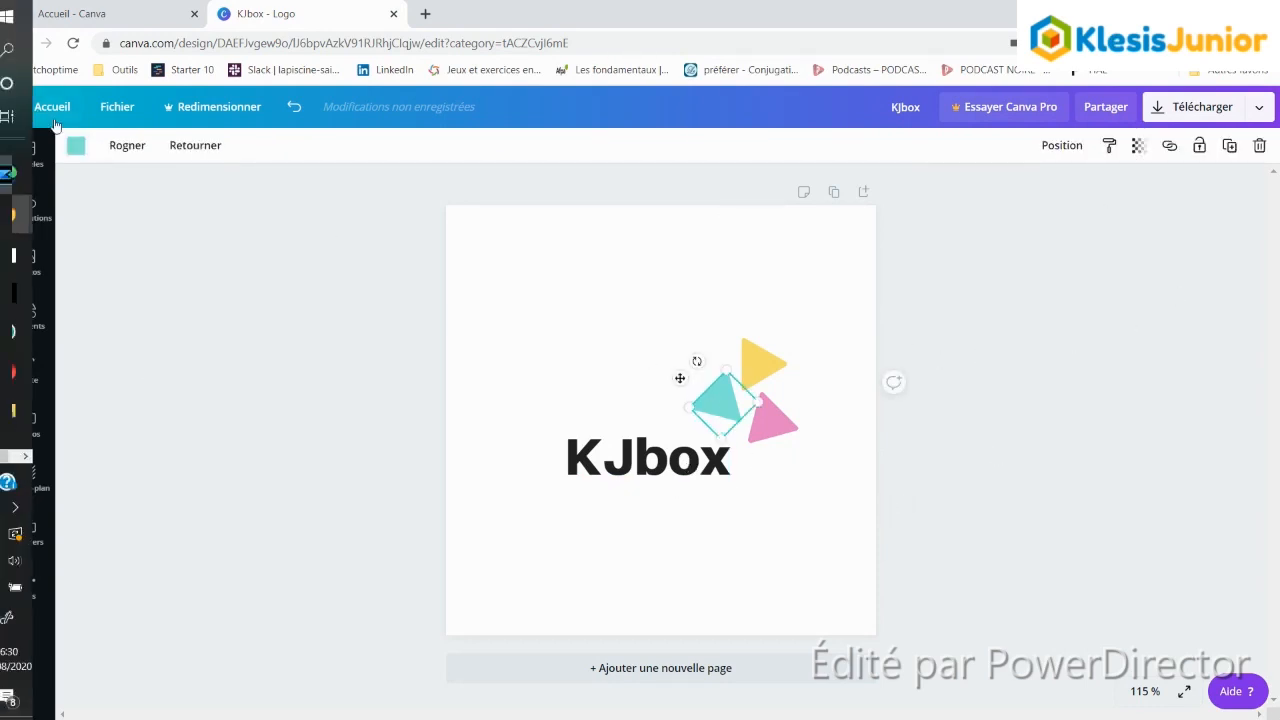
left_click(77, 146)
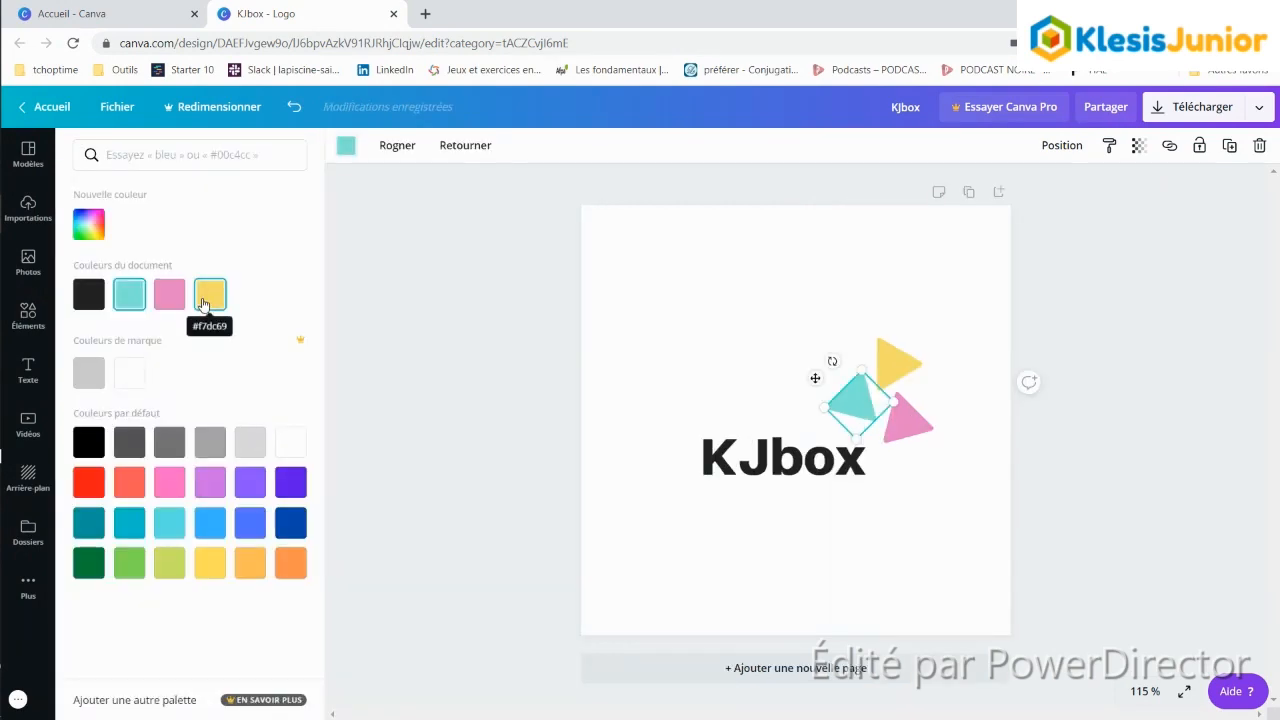
left_click(129, 563)
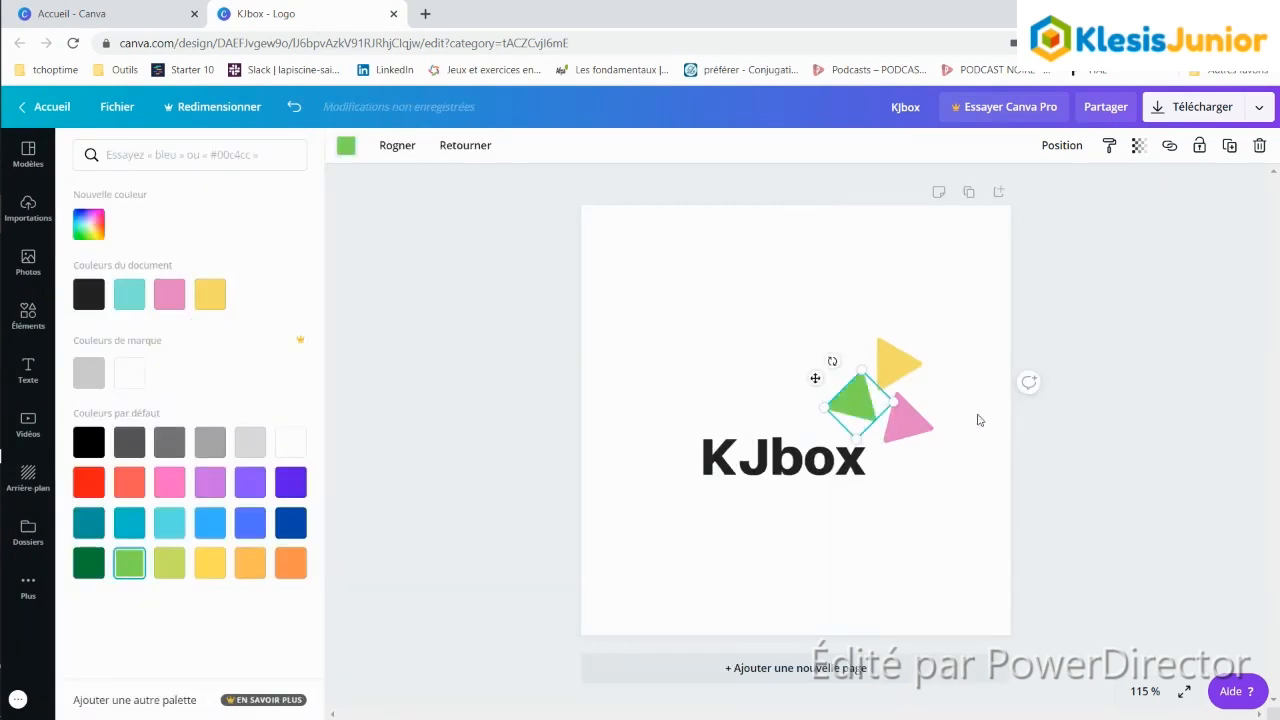
left_click(912, 425)
left_click(129, 482)
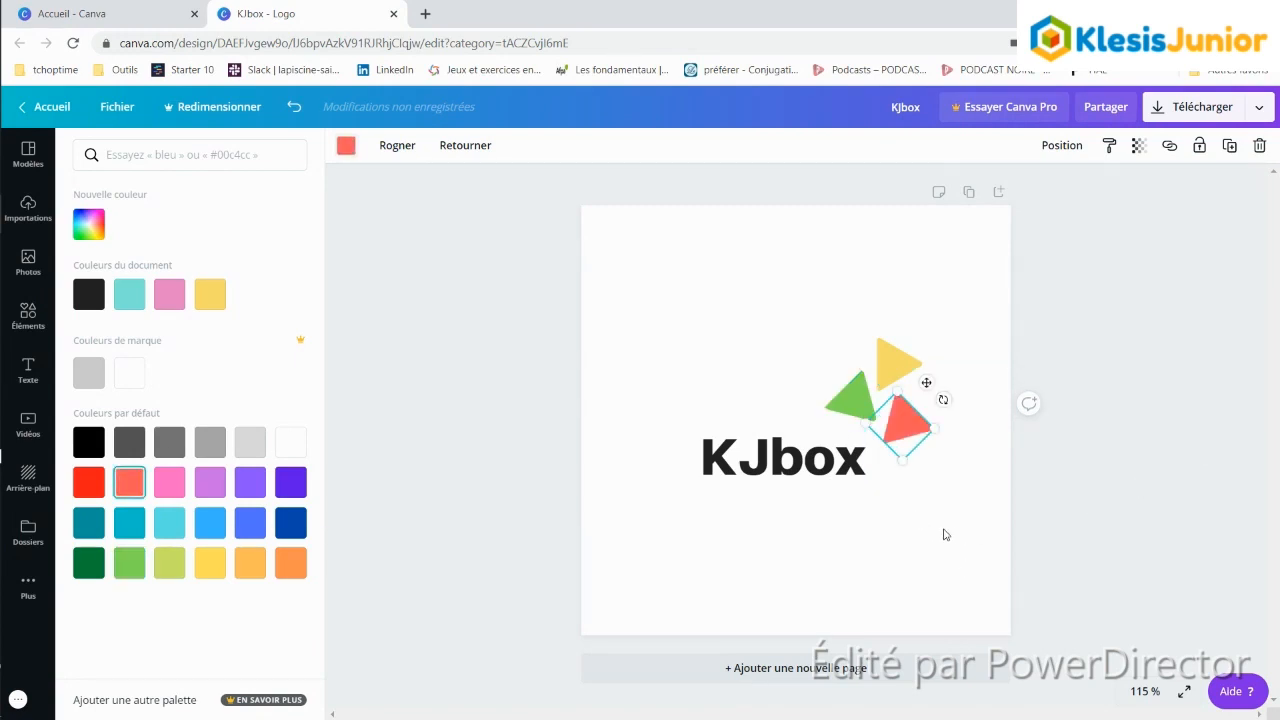
left_click(946, 531)
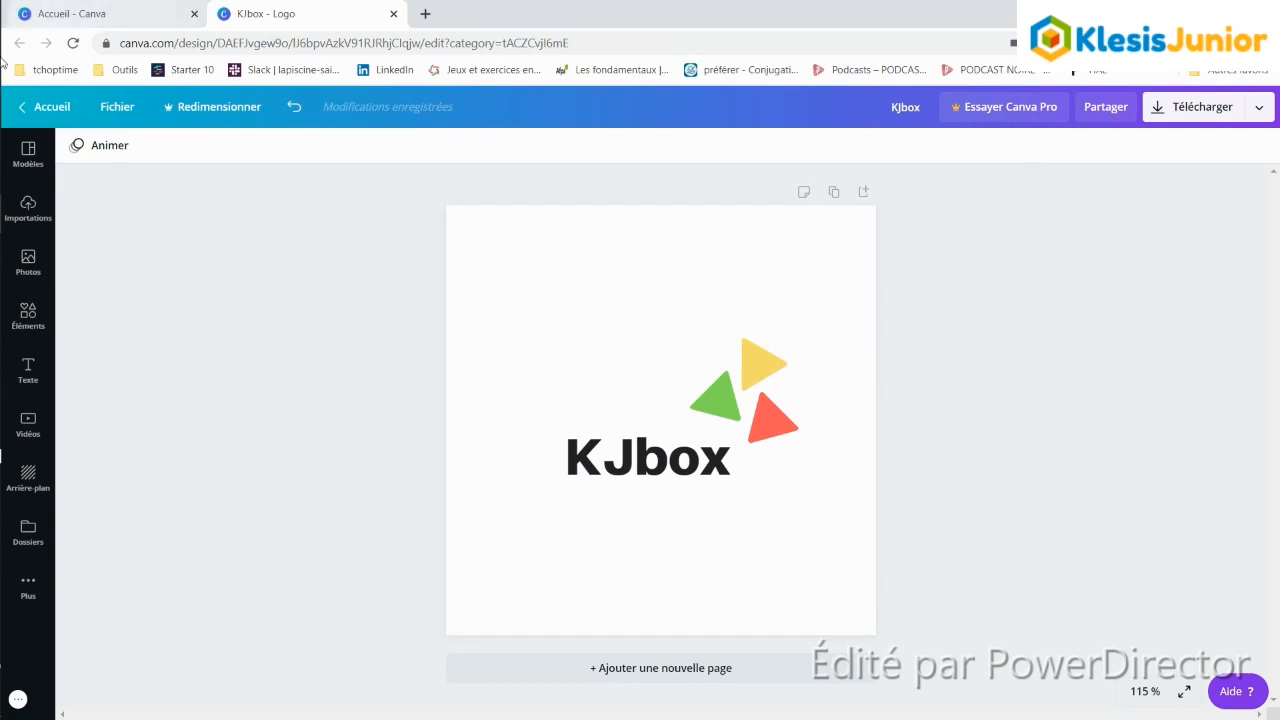
Step: Add the uploaded KlesisJunior logo to the page and place it below the "KJbox" title
left_click(28, 205)
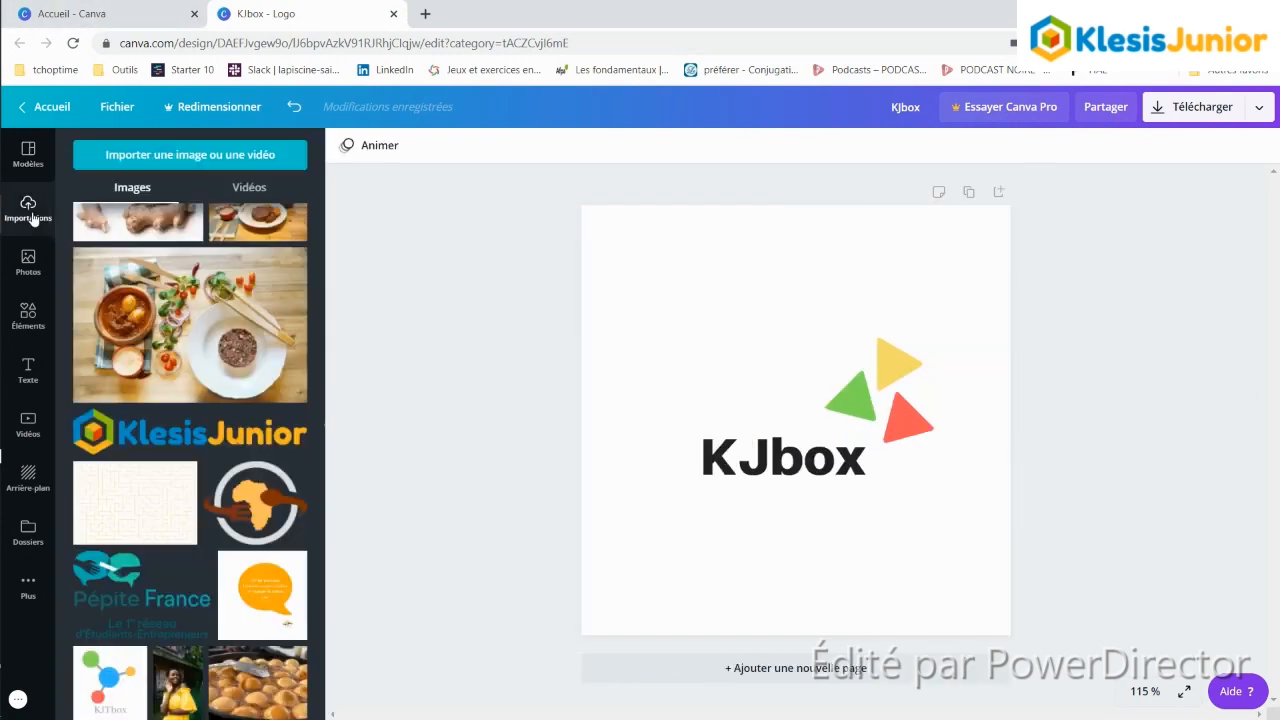
left_click(174, 443)
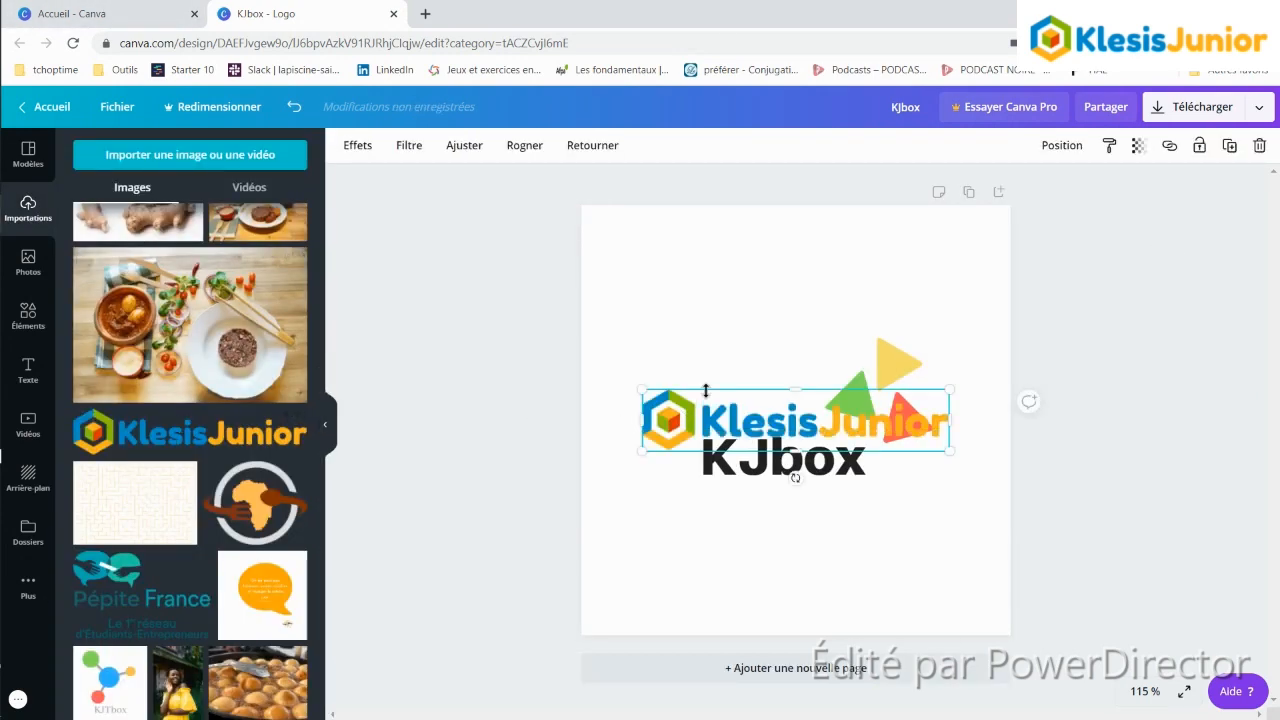
left_click_drag(693, 420, 685, 557)
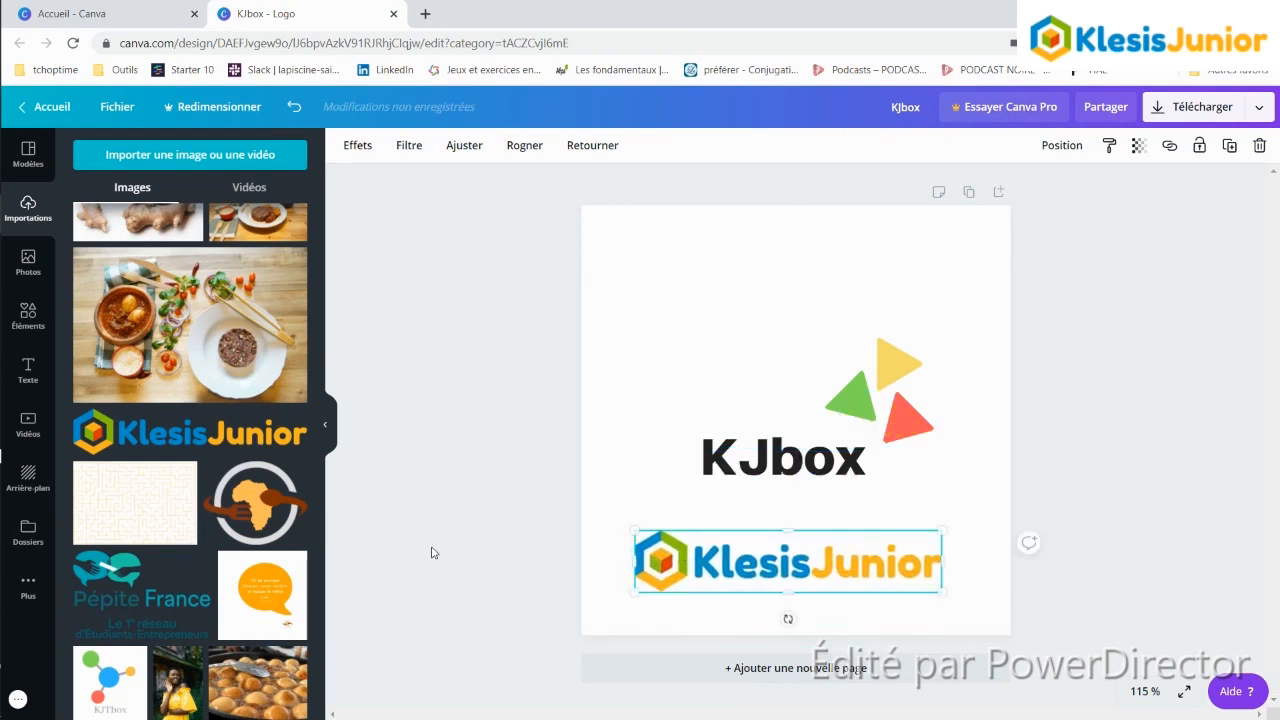
left_click(330, 430)
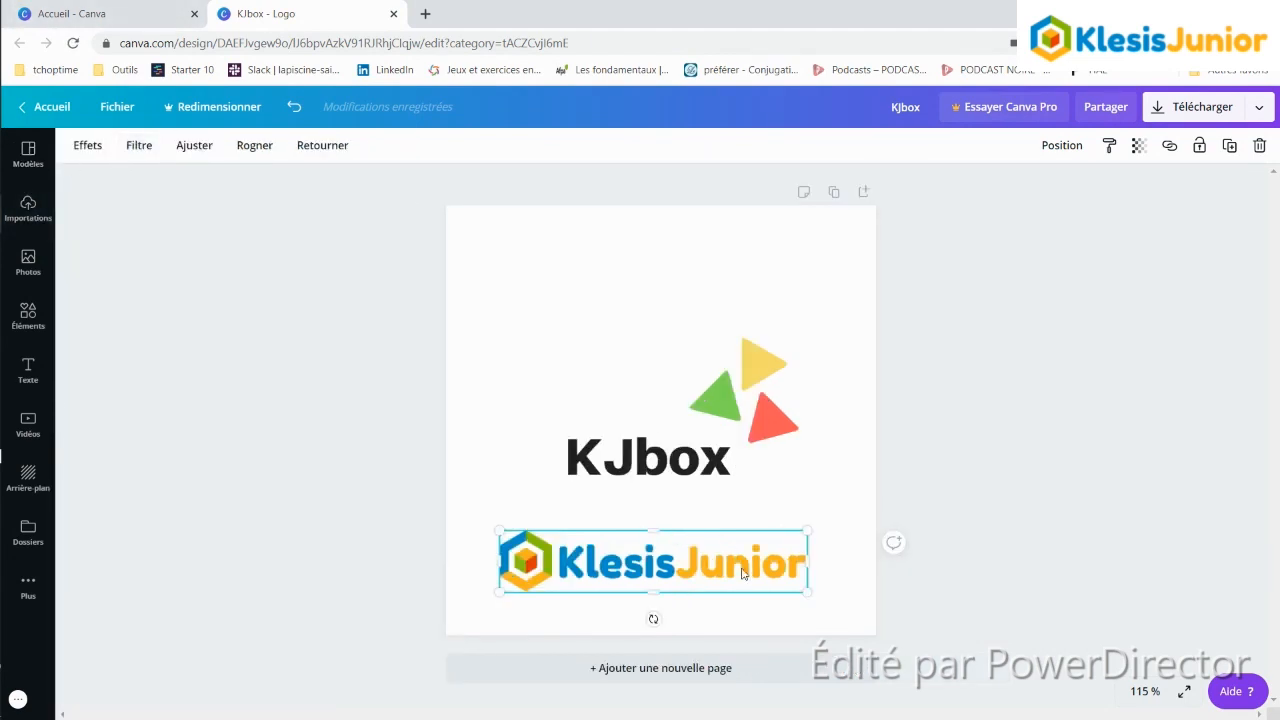
Step: Recolour the green triangle with the orange taken from the KlesisJunior logo's photo colours
left_click(640, 389)
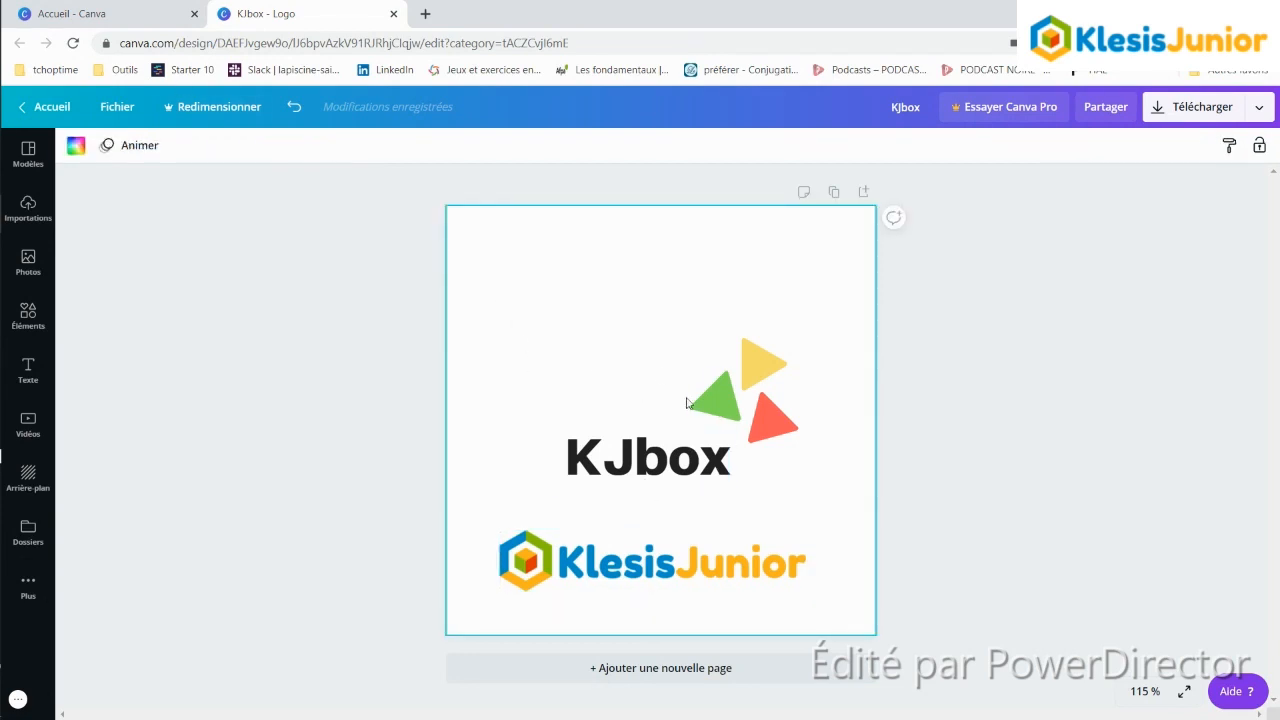
left_click(76, 145)
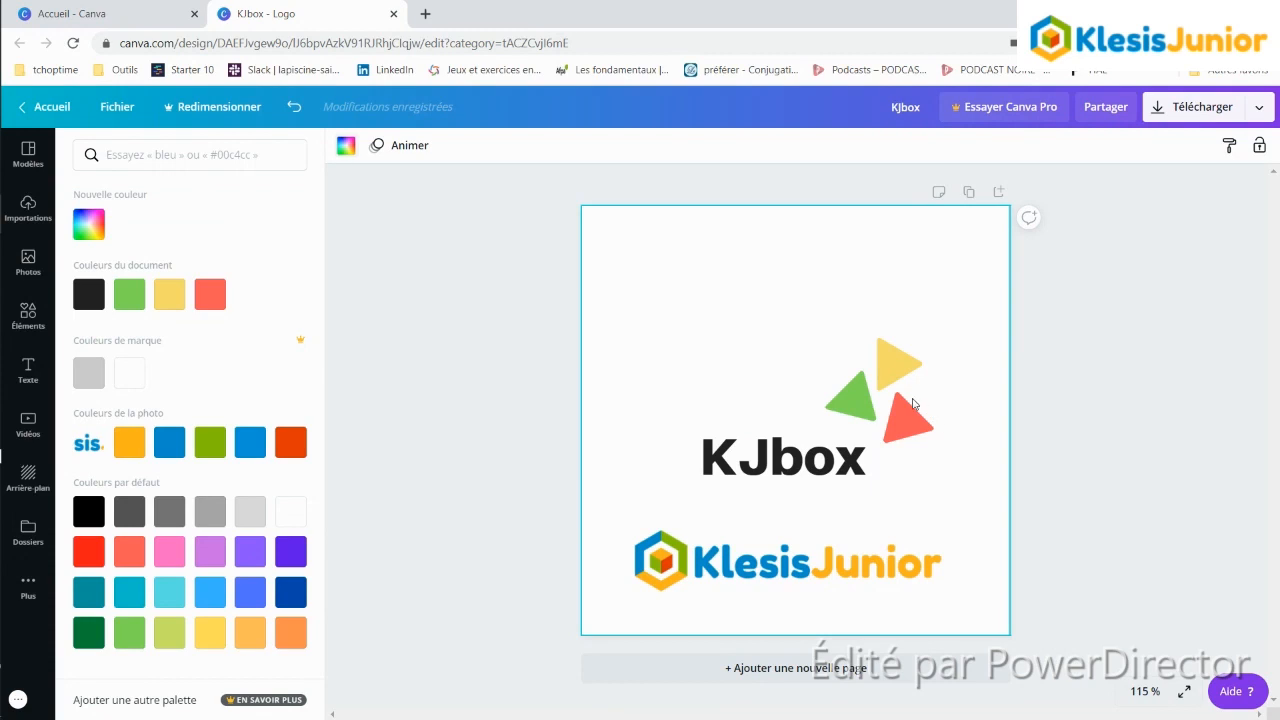
left_click(853, 398)
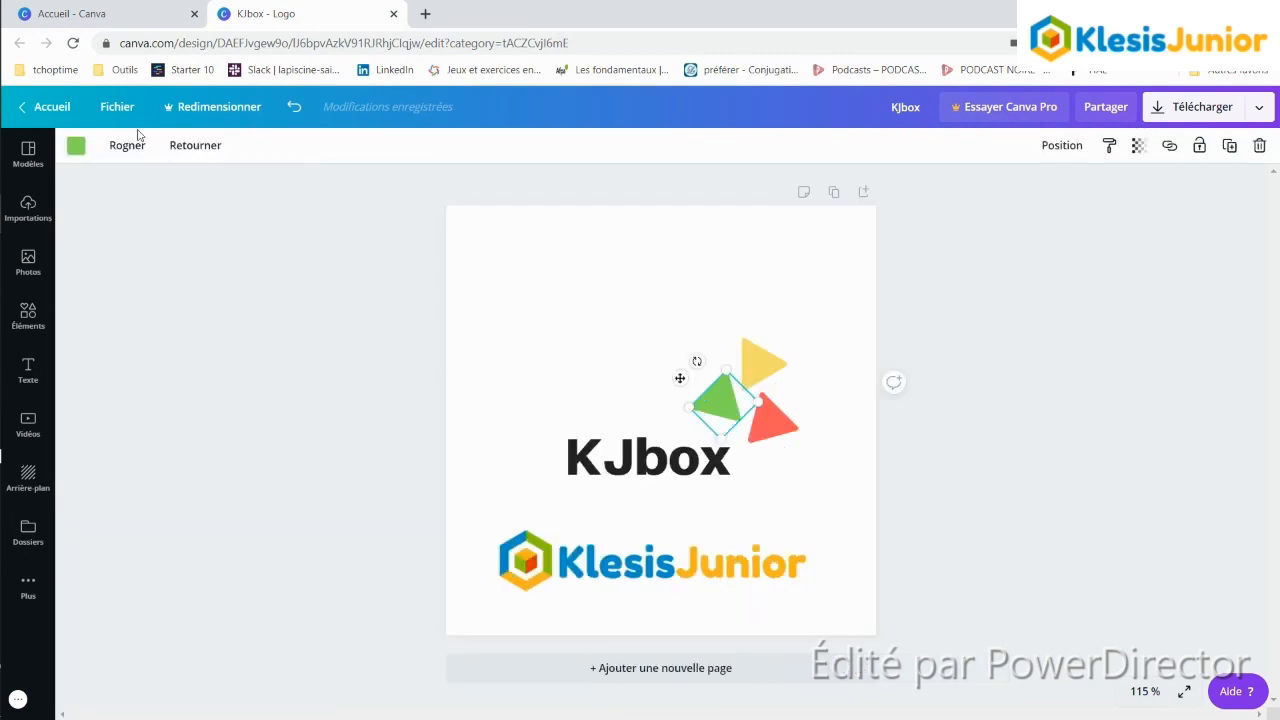
left_click(84, 147)
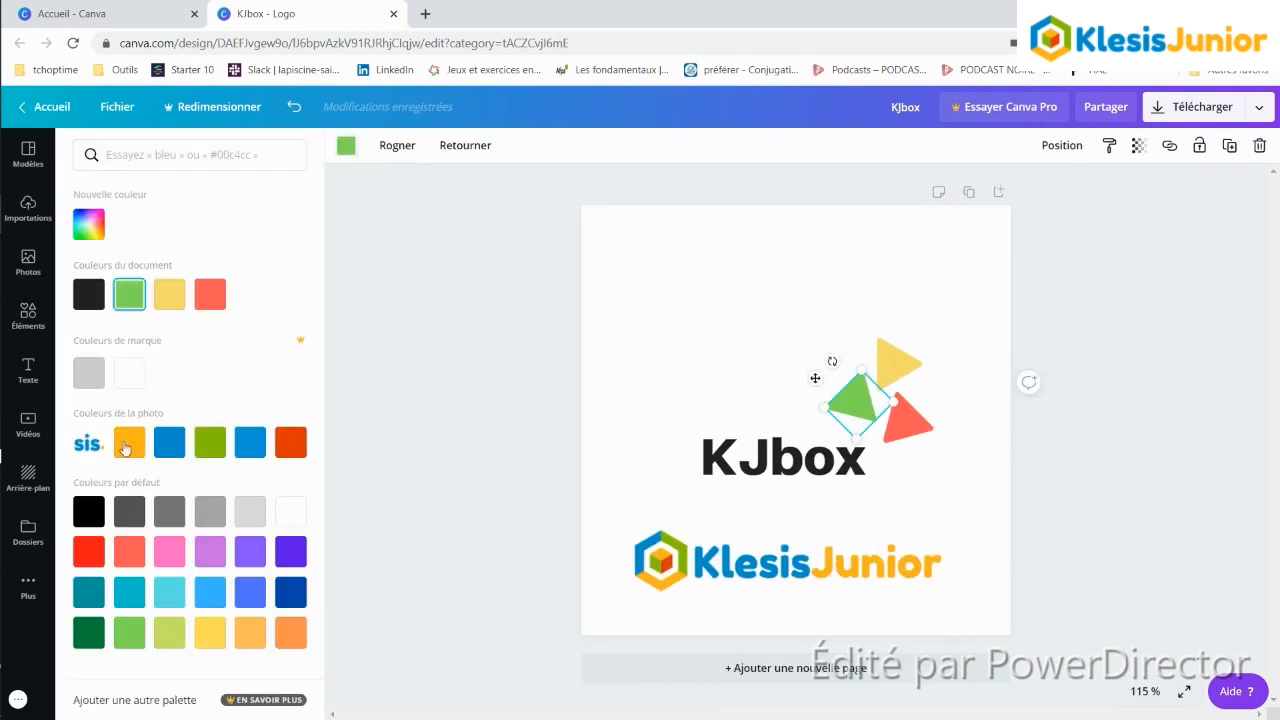
left_click(125, 445)
left_click(912, 367)
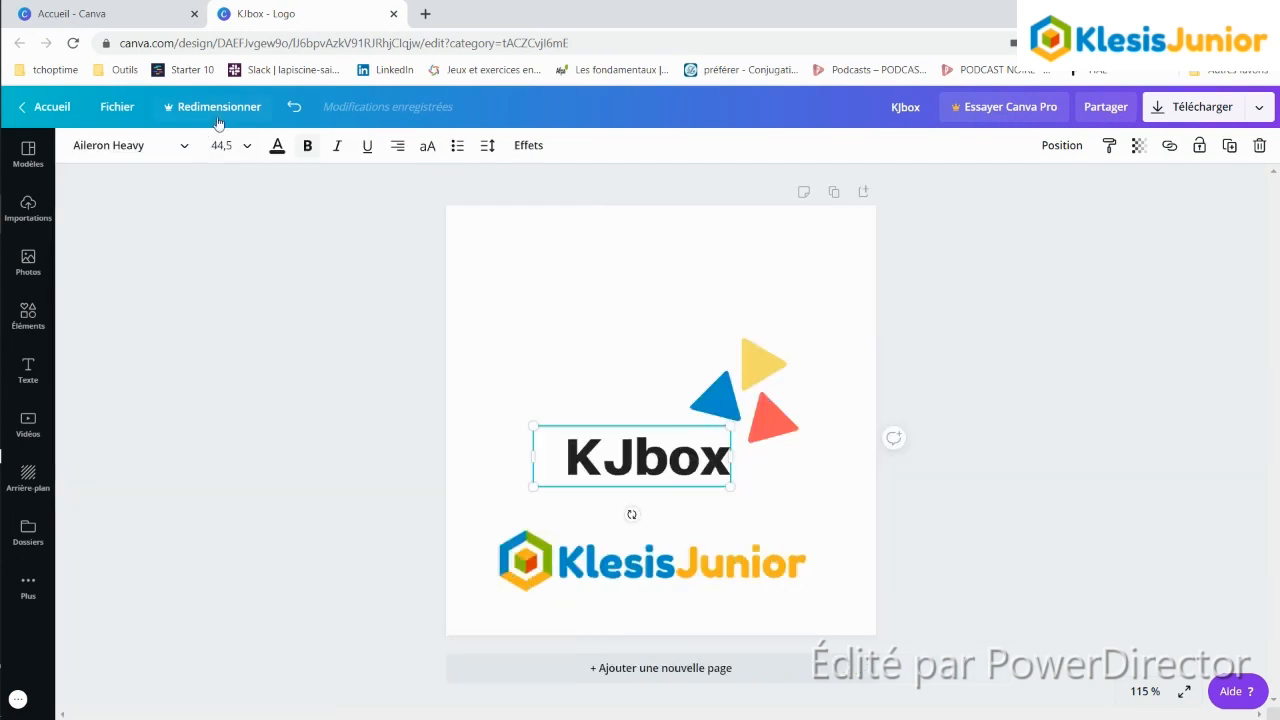
Step: Undo the triangle's blue recolouring and colour the "KJbox" title with the dark blue from the KlesisJunior logo
double_click(584, 440)
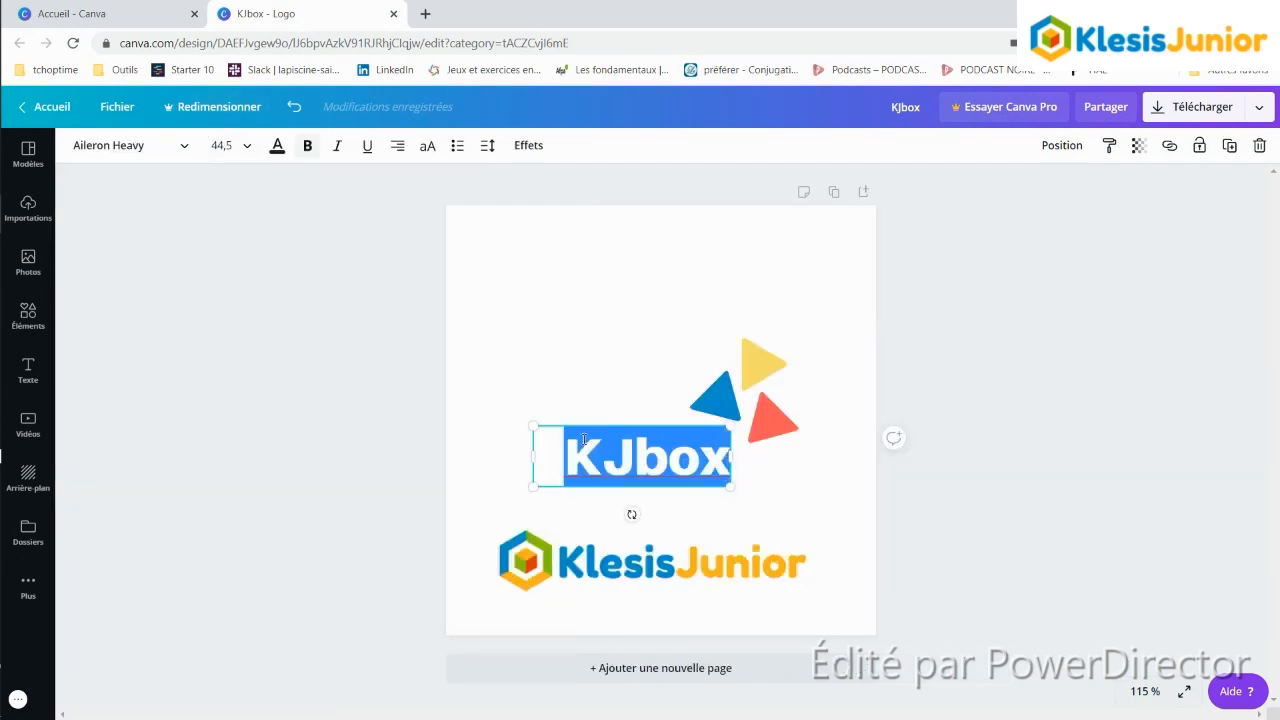
left_click(294, 106)
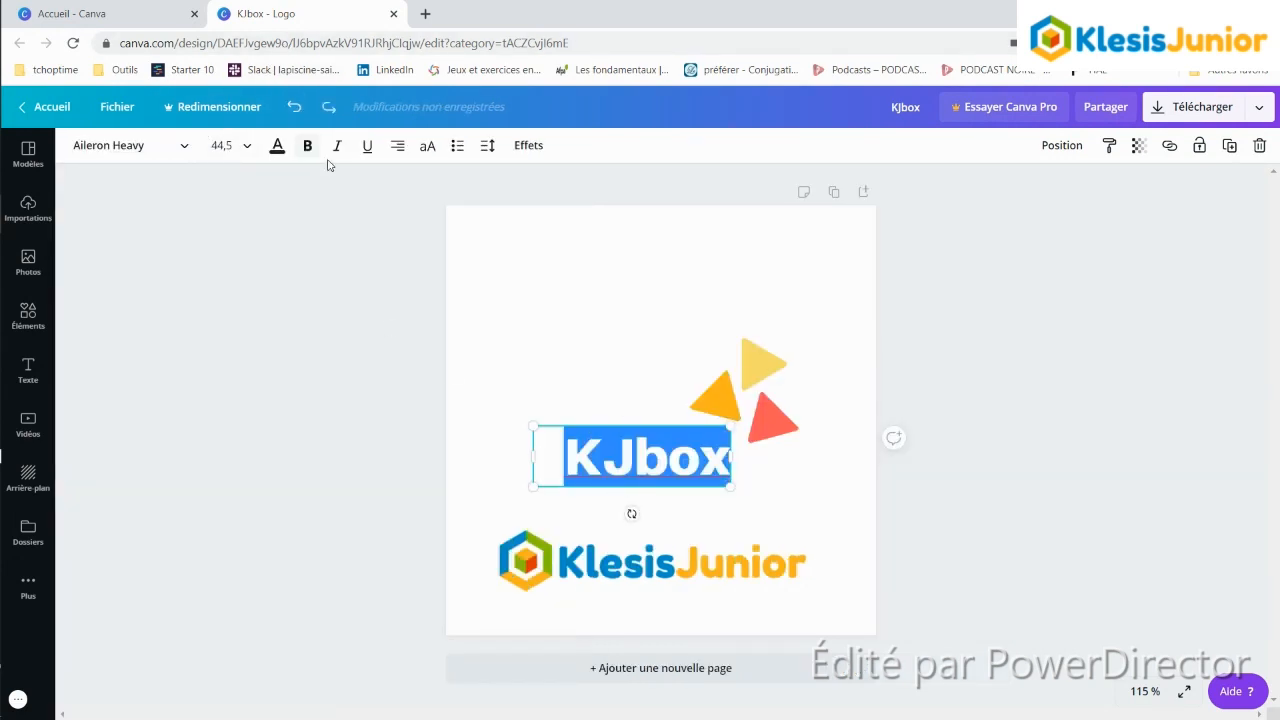
left_click(277, 146)
left_click(175, 445)
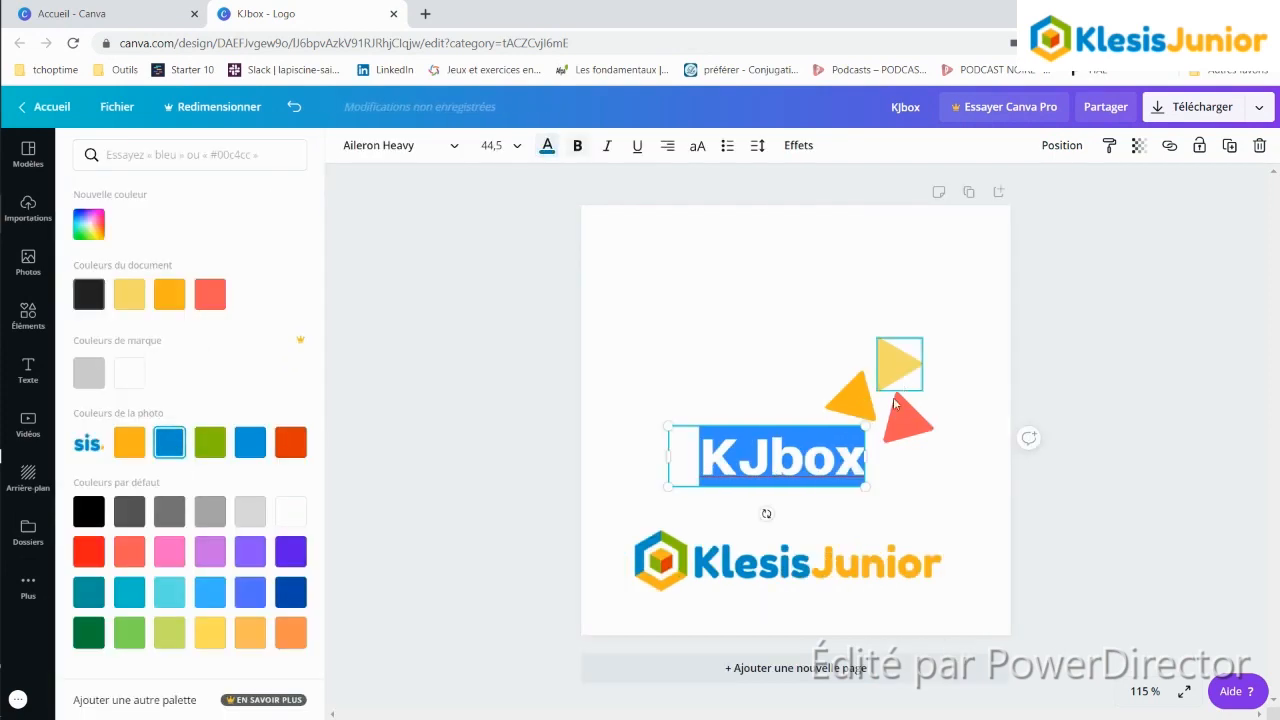
Step: Recolour the yellow triangle orange, the purple one red-orange and the grey one green, using the KlesisJunior logo's photo colours
left_click(851, 400)
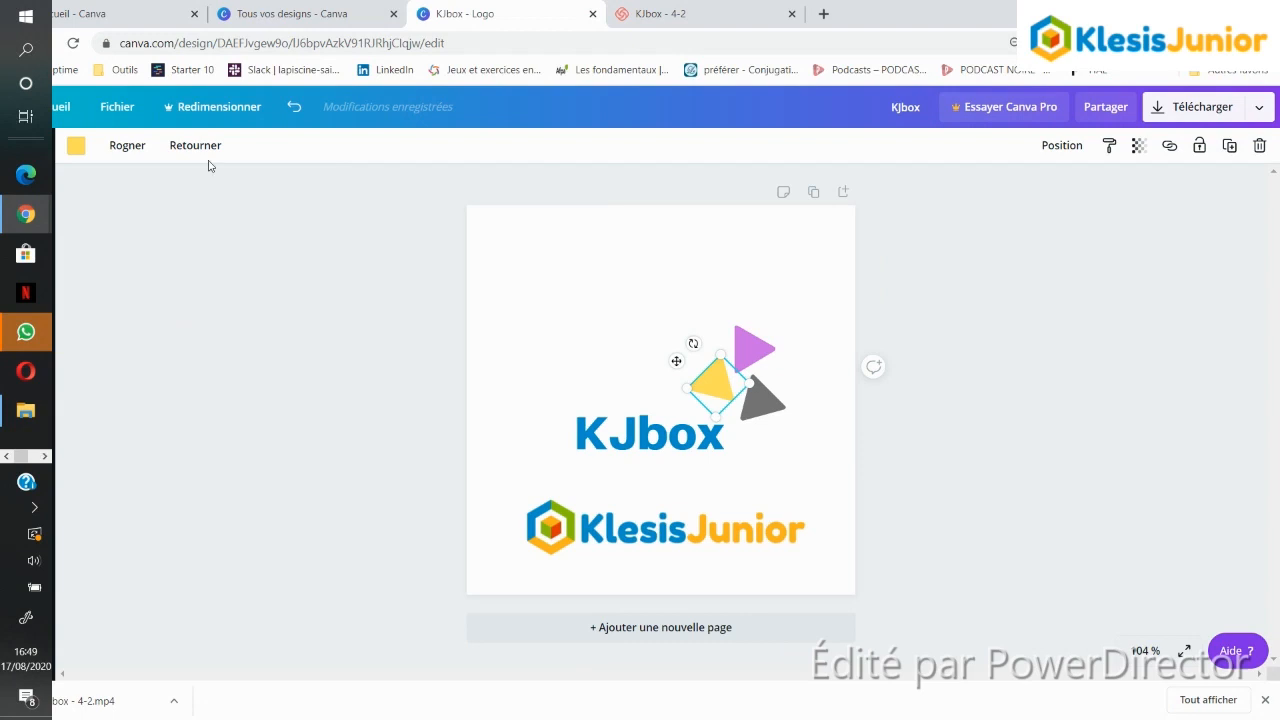
left_click(77, 148)
left_click(129, 441)
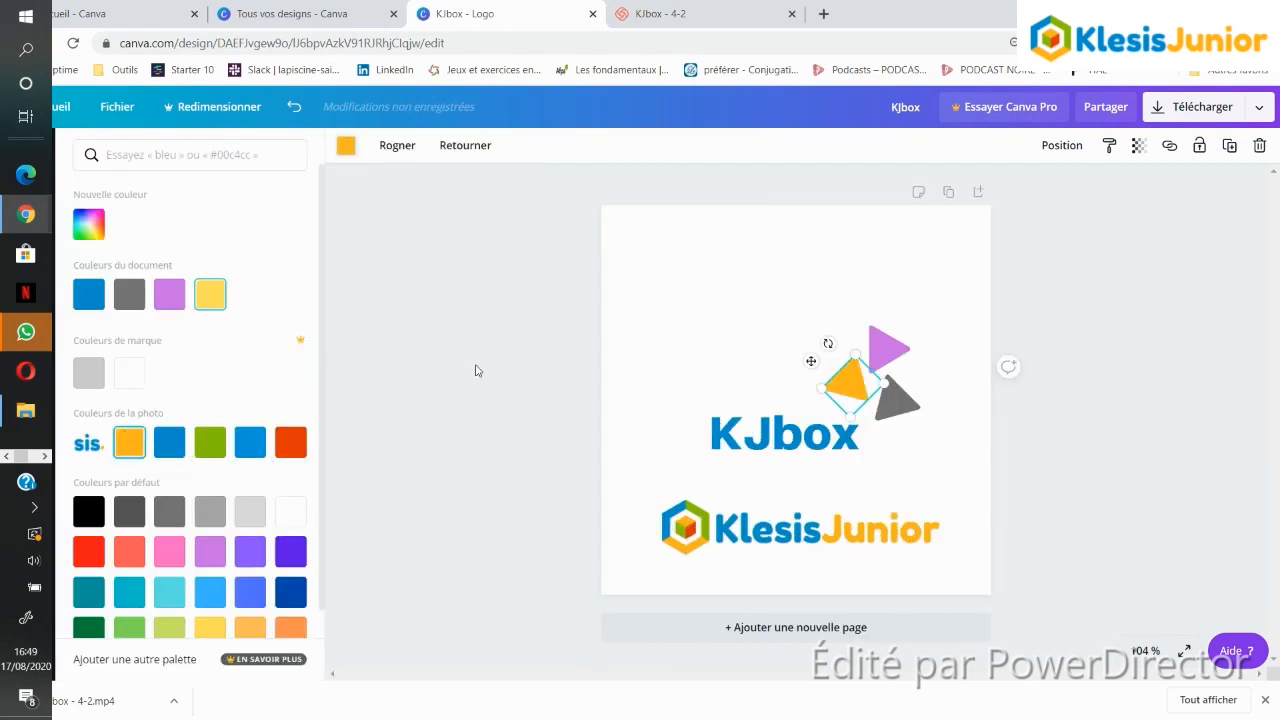
left_click(888, 343)
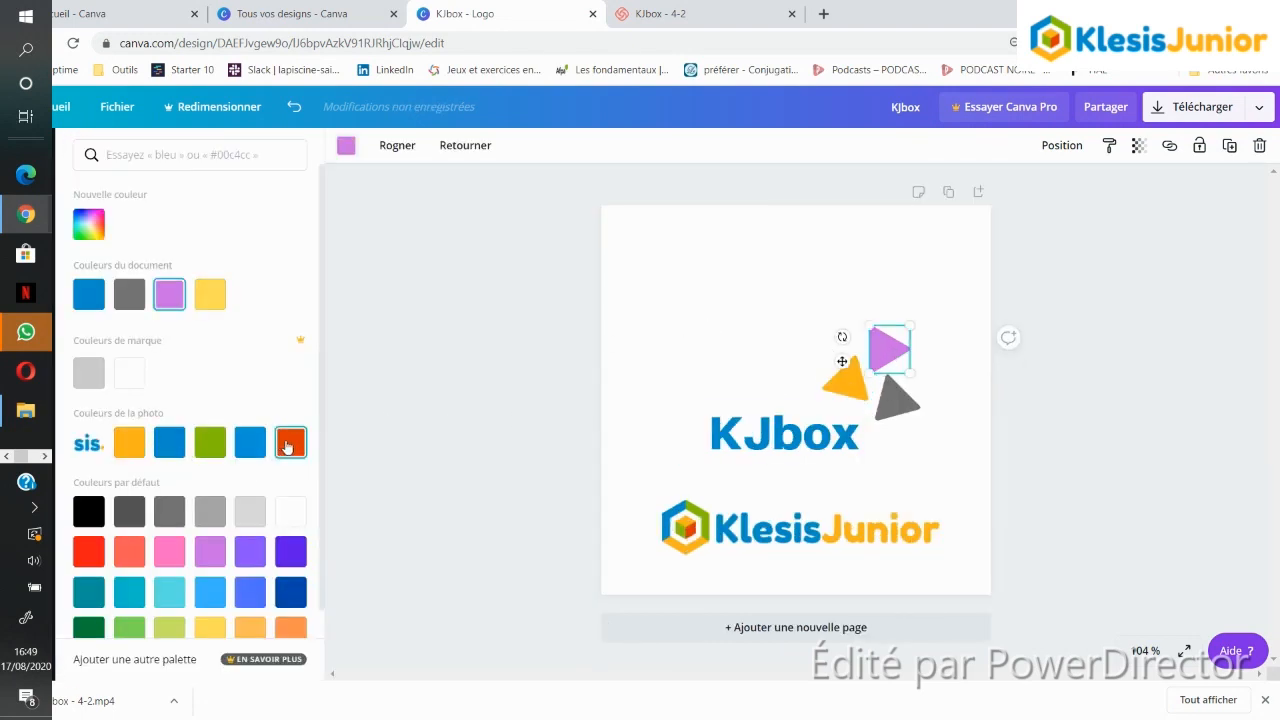
left_click(291, 441)
left_click(896, 400)
left_click(211, 437)
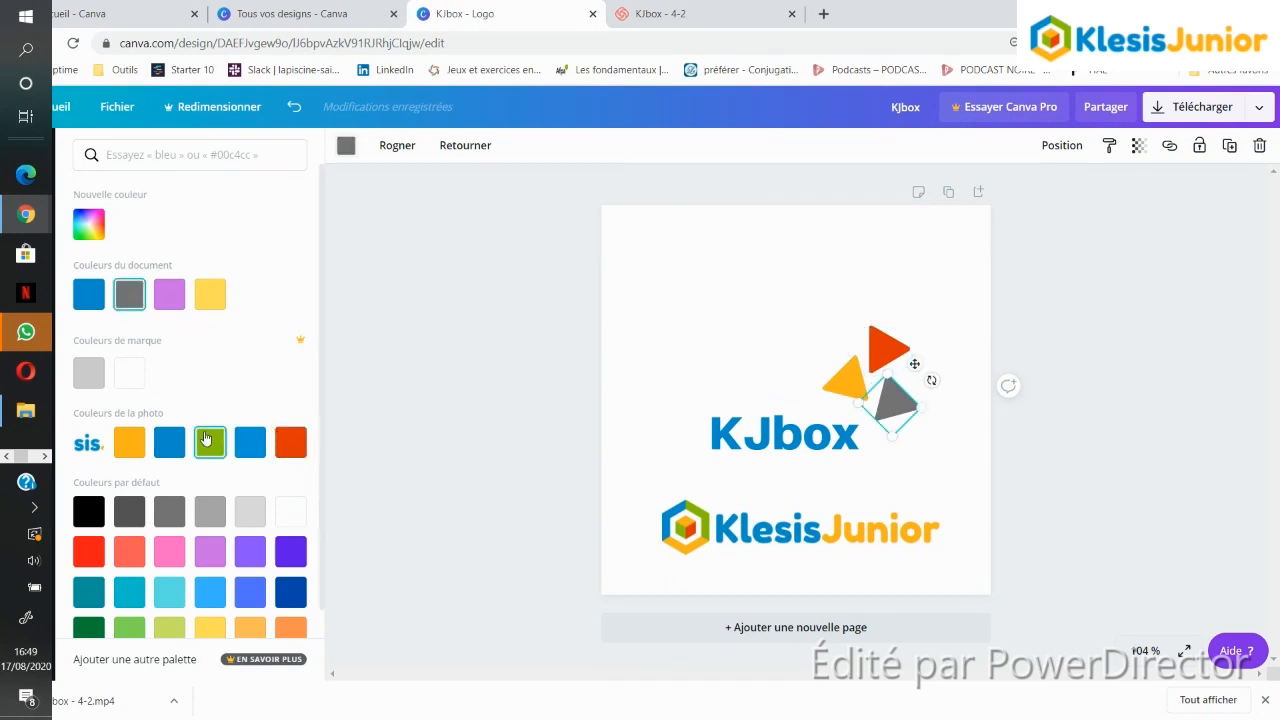
Step: Delete the KlesisJunior logo placed below the "KJbox" title
left_click(1229, 346)
left_click(668, 532)
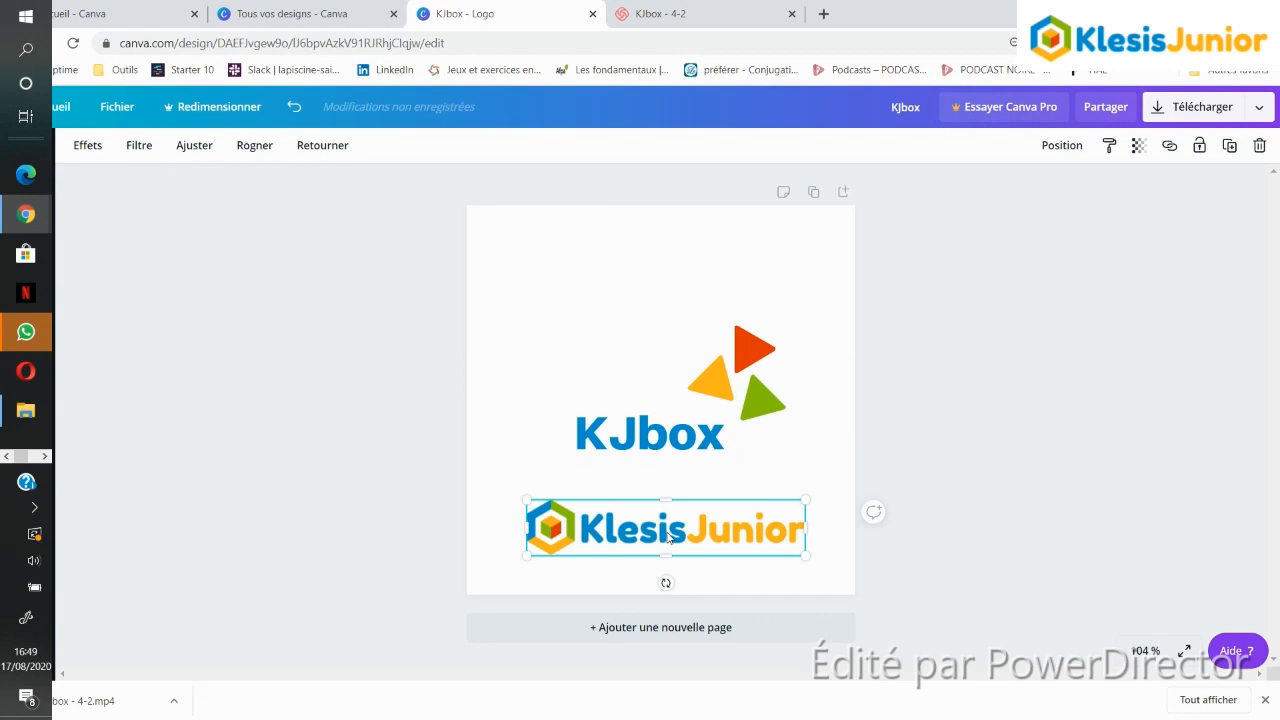
key("Delete")
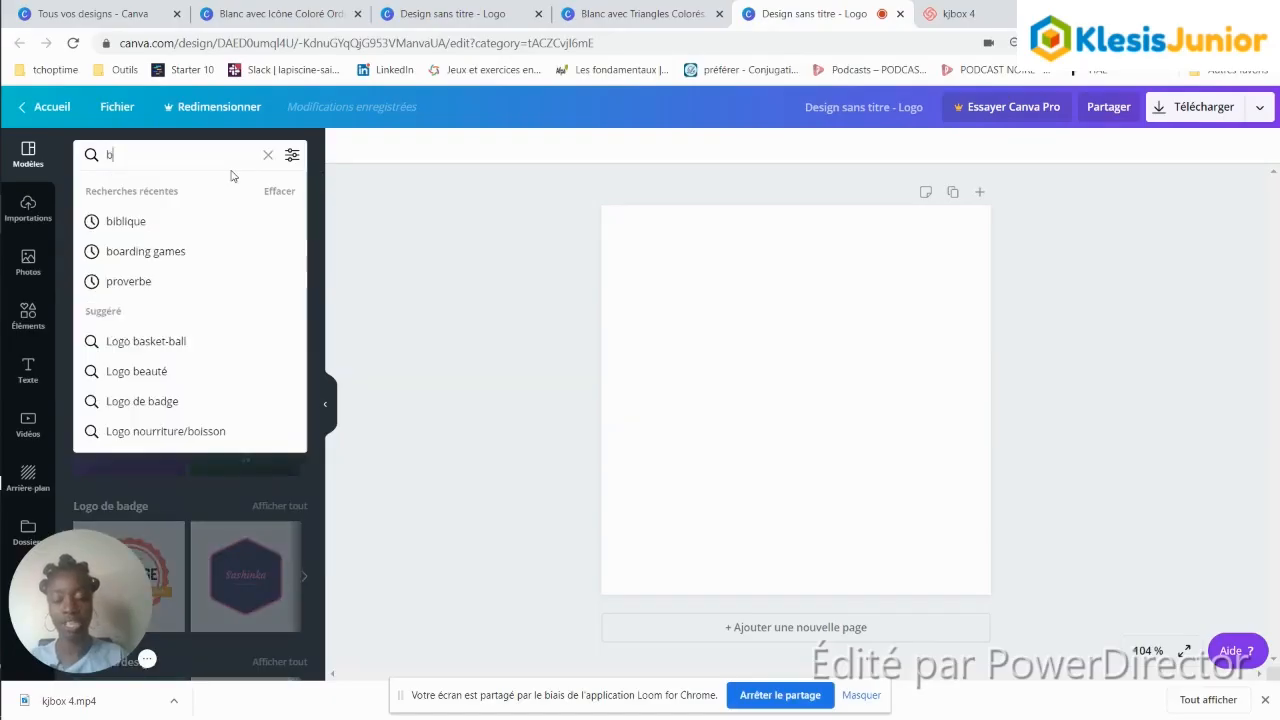
Step: Search the logo templates for "blanc avec icone" and apply the "ONYX" design with the coloured molecule to the blank page
type("lanc")
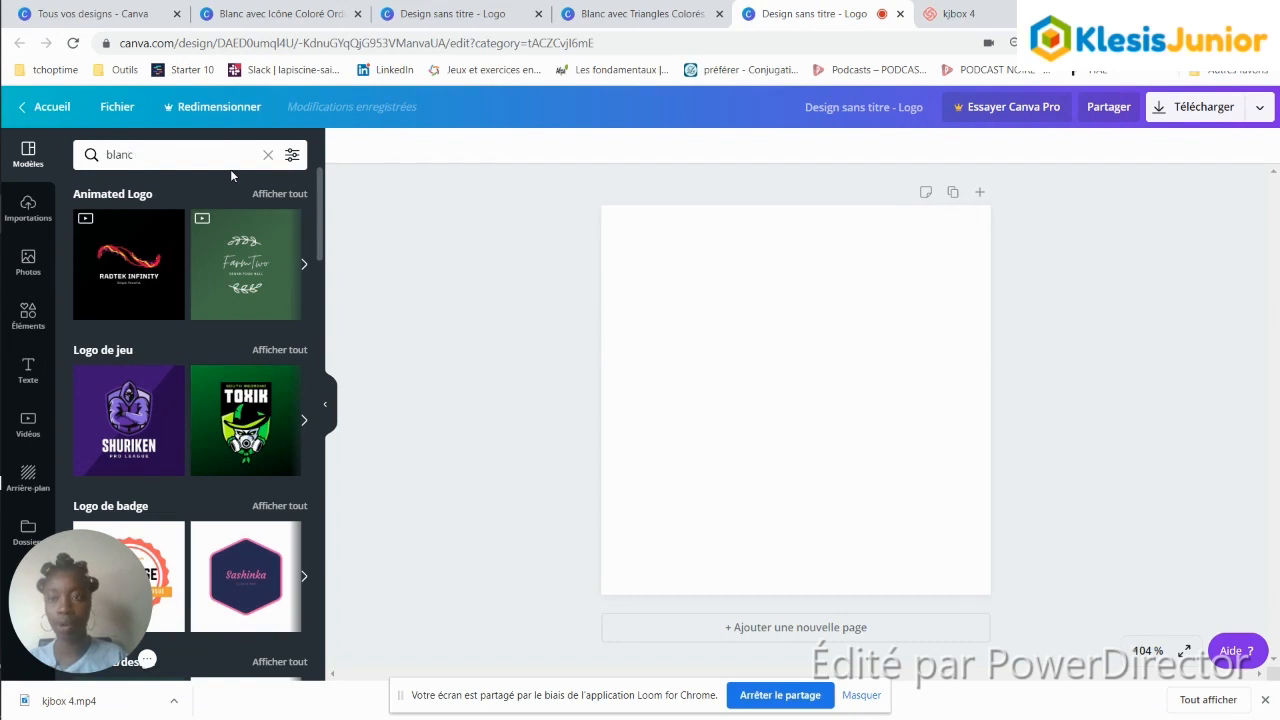
type(" ave")
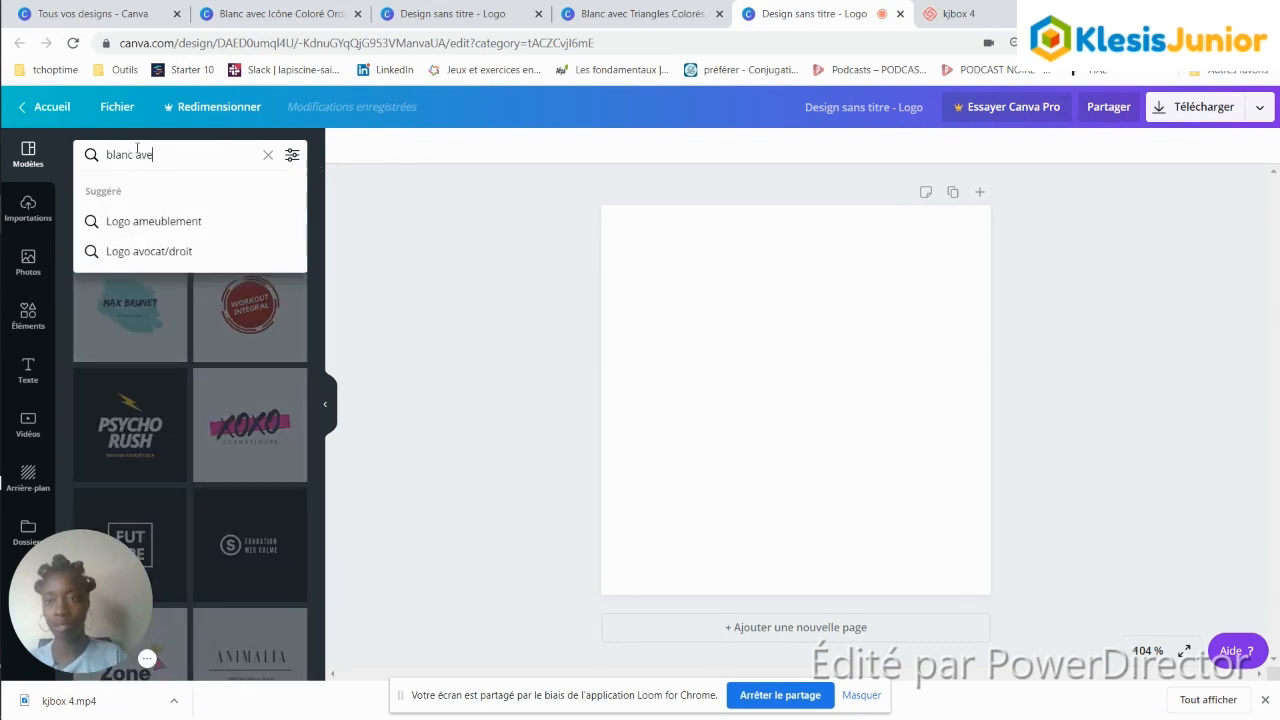
type("c icone")
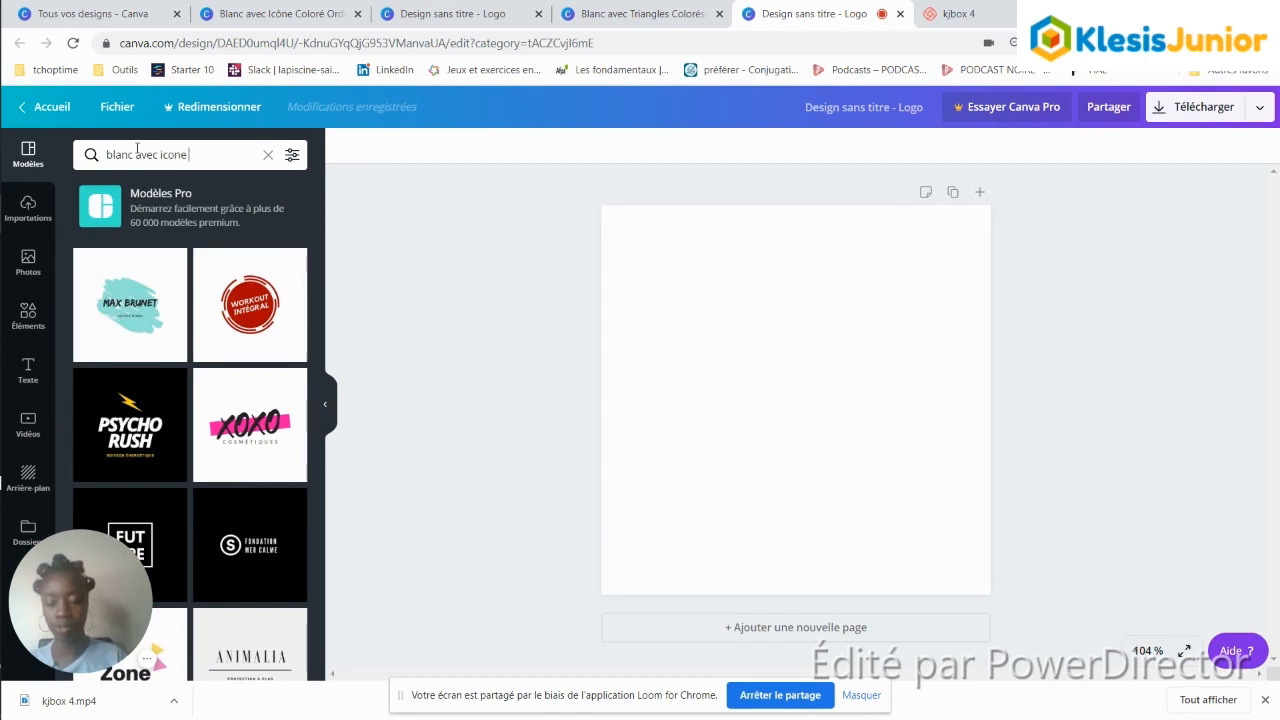
left_click(262, 444)
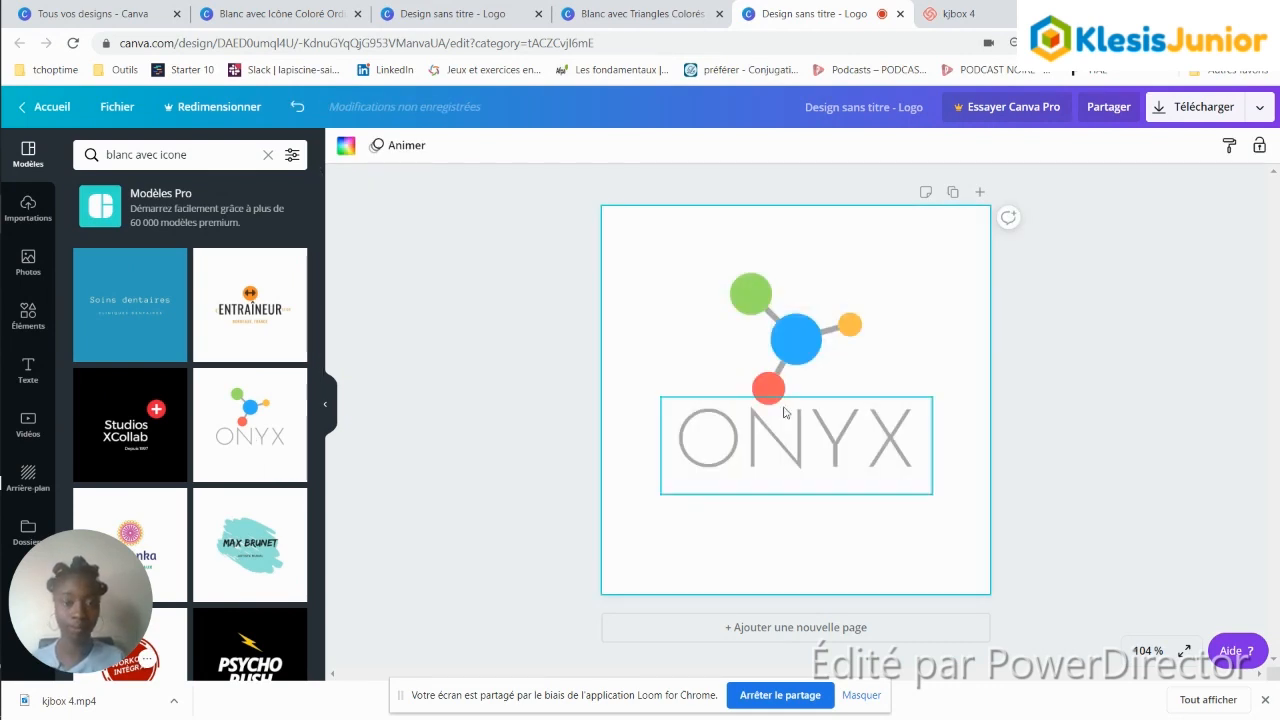
Step: Replace the "ONYX" title text with "KJBOX"
left_click(777, 451)
double_click(777, 449)
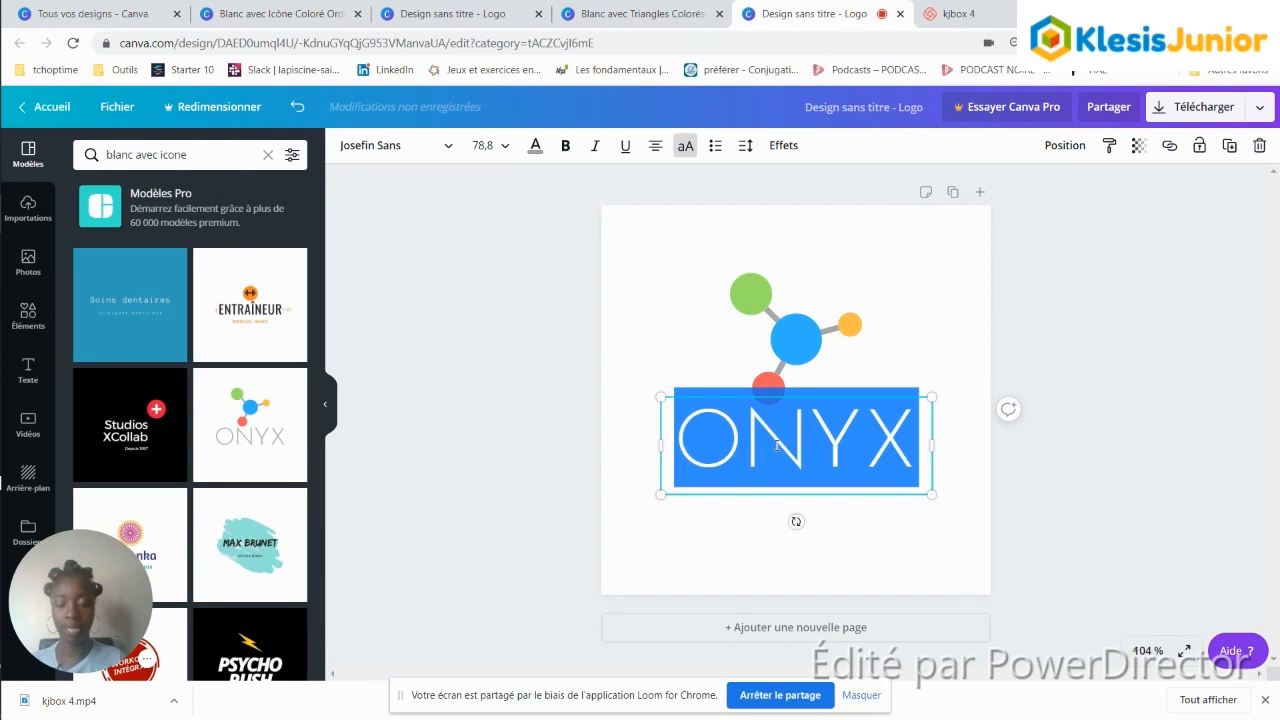
type("KJ")
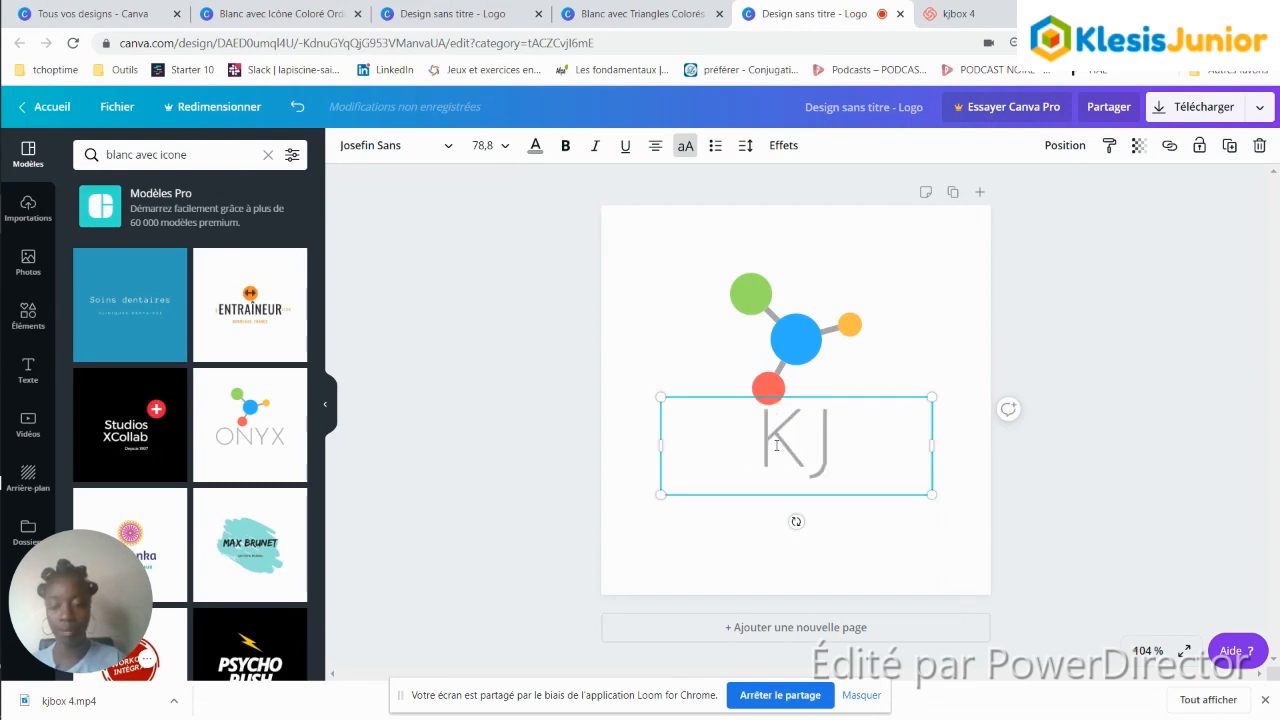
type("B")
key("BackSpace")
type("B")
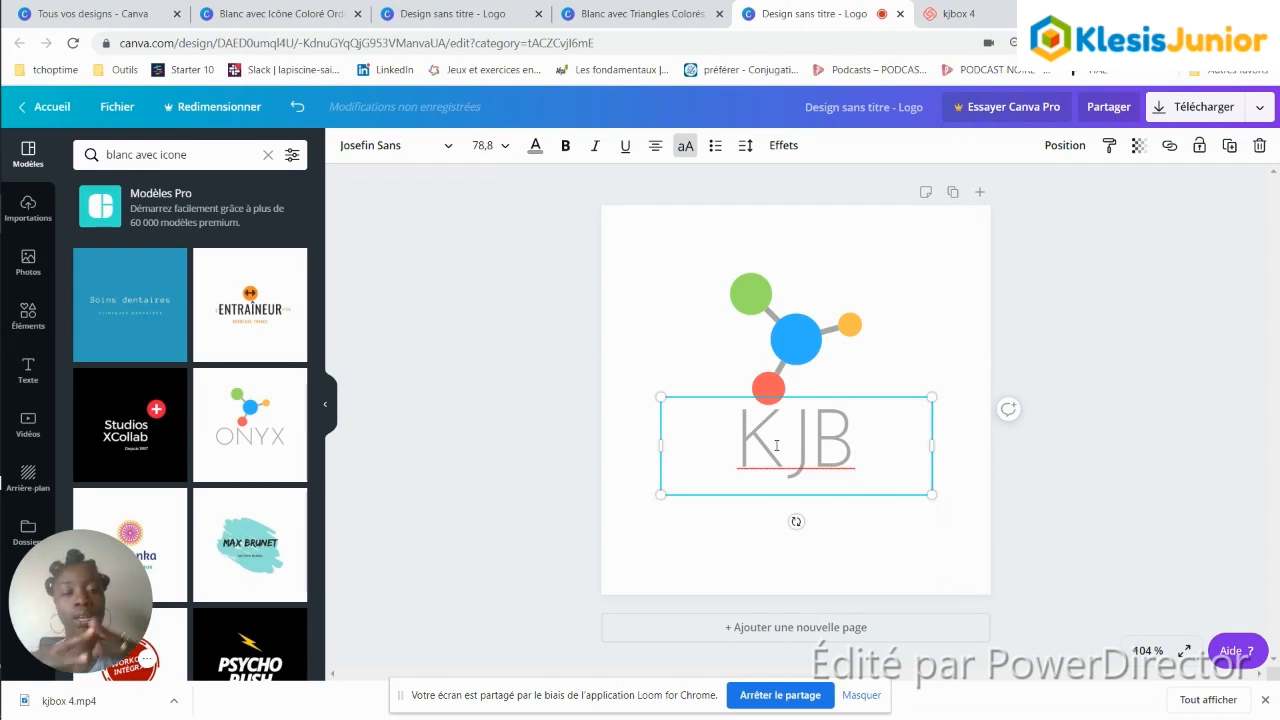
type("OX")
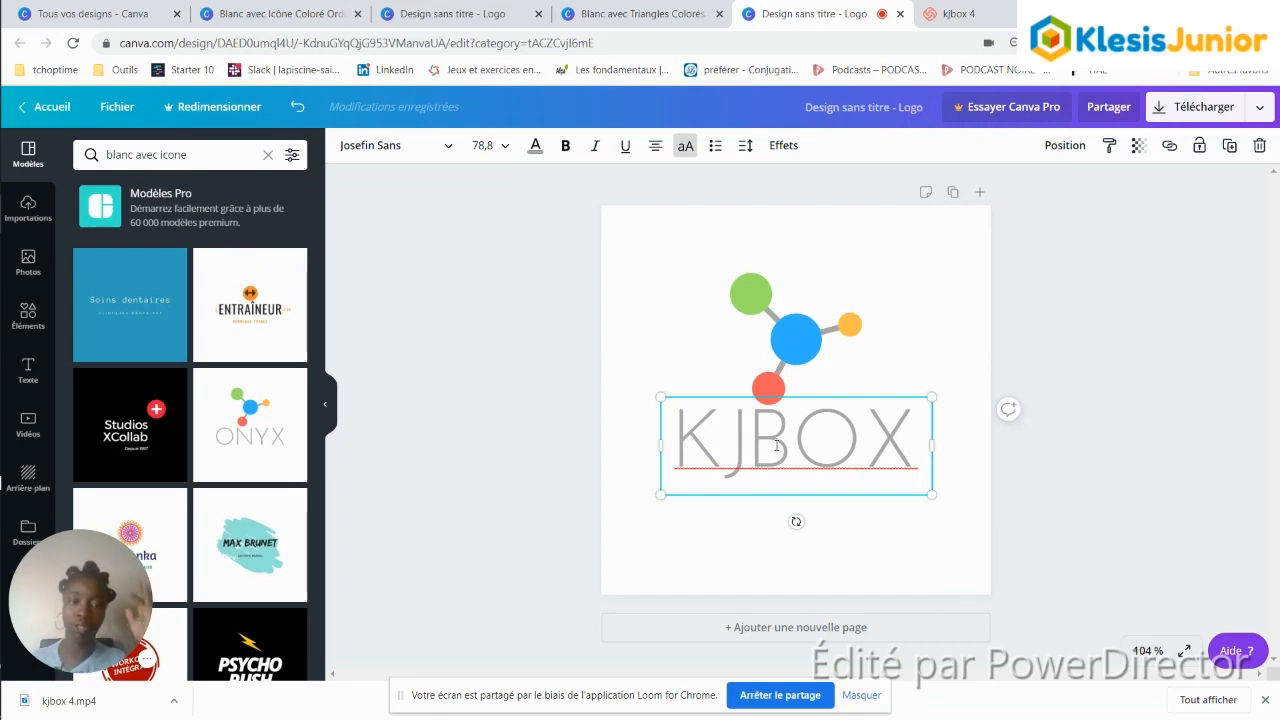
Step: Enlarge the molecule graphic and shift the "KJBOX" title down so that the two no longer overlap
left_click(750, 295)
left_click_drag(727, 262, 658, 234)
left_click_drag(894, 449, 888, 480)
left_click_drag(786, 346, 810, 362)
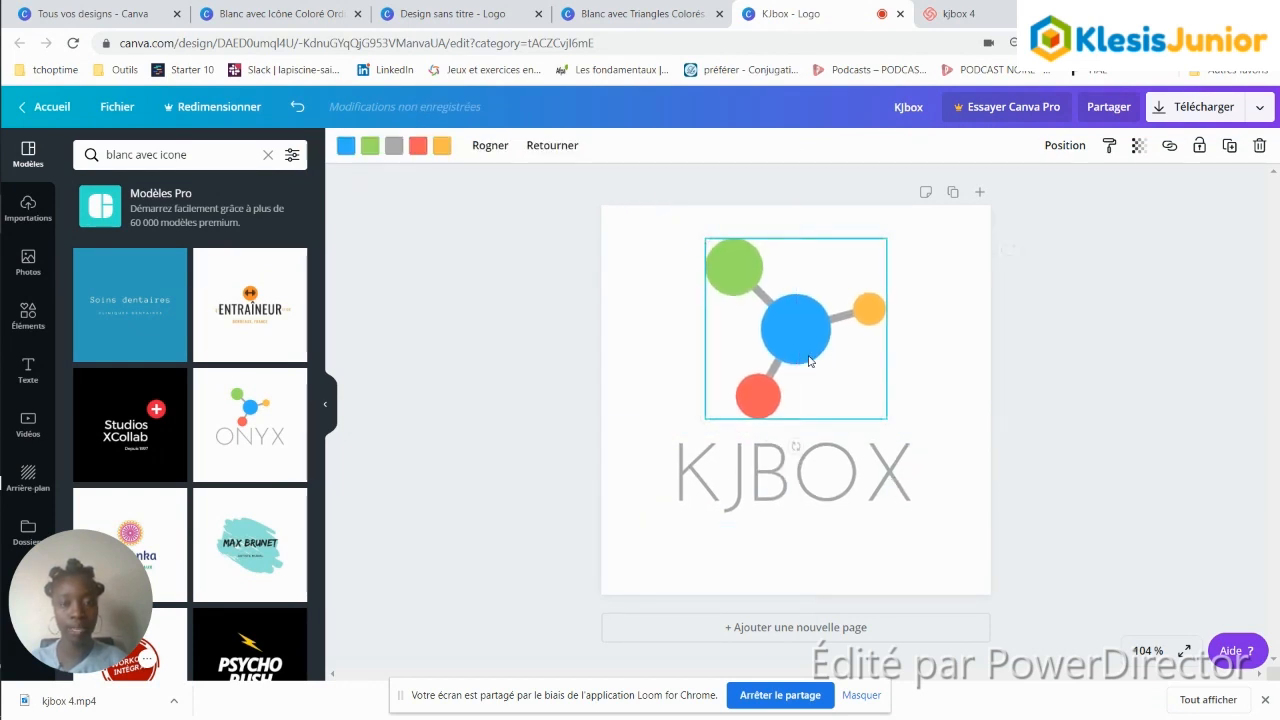
Step: Add a blank second page and insert the uploaded KlesisJunior logo on the first page
left_click(700, 627)
left_click(637, 349)
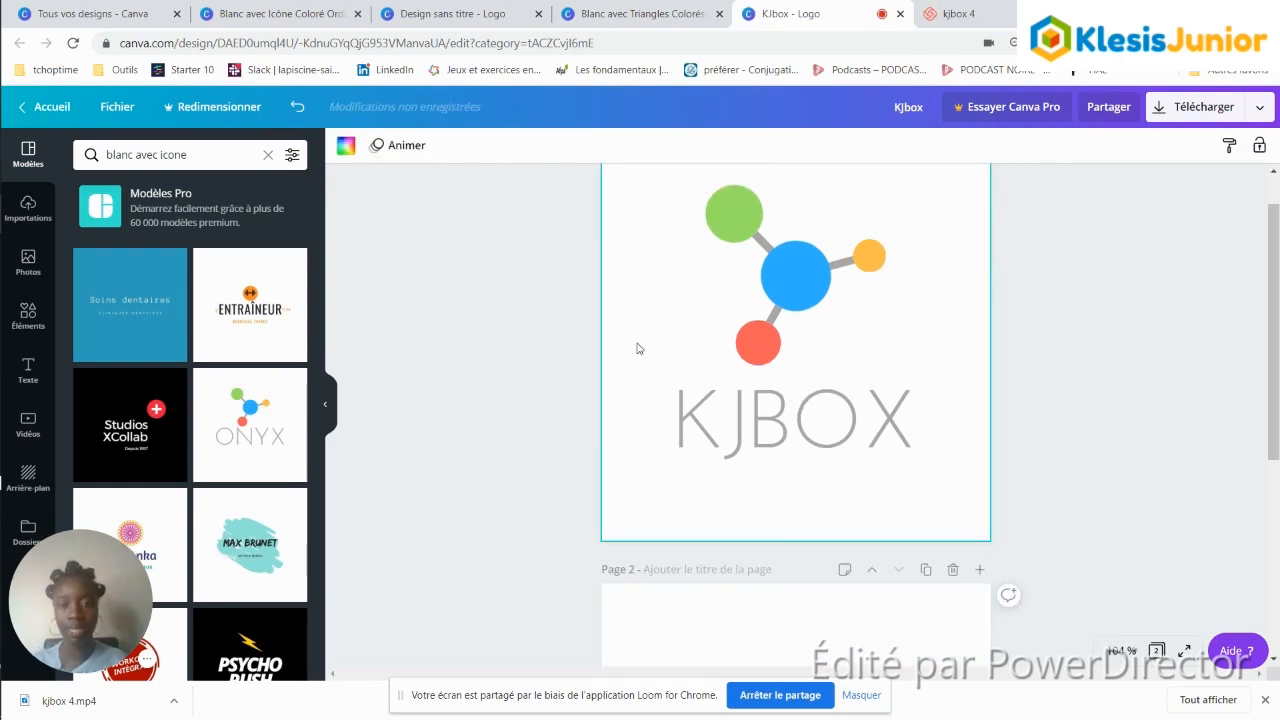
left_click(27, 338)
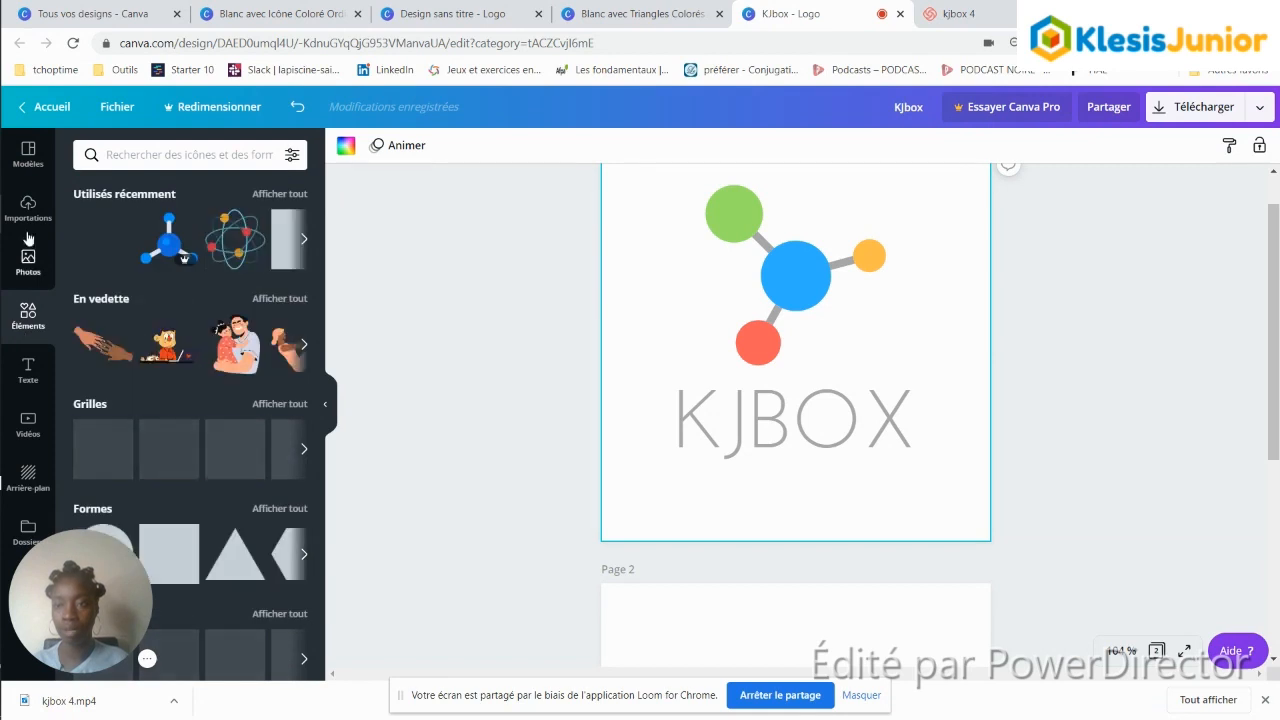
left_click(28, 207)
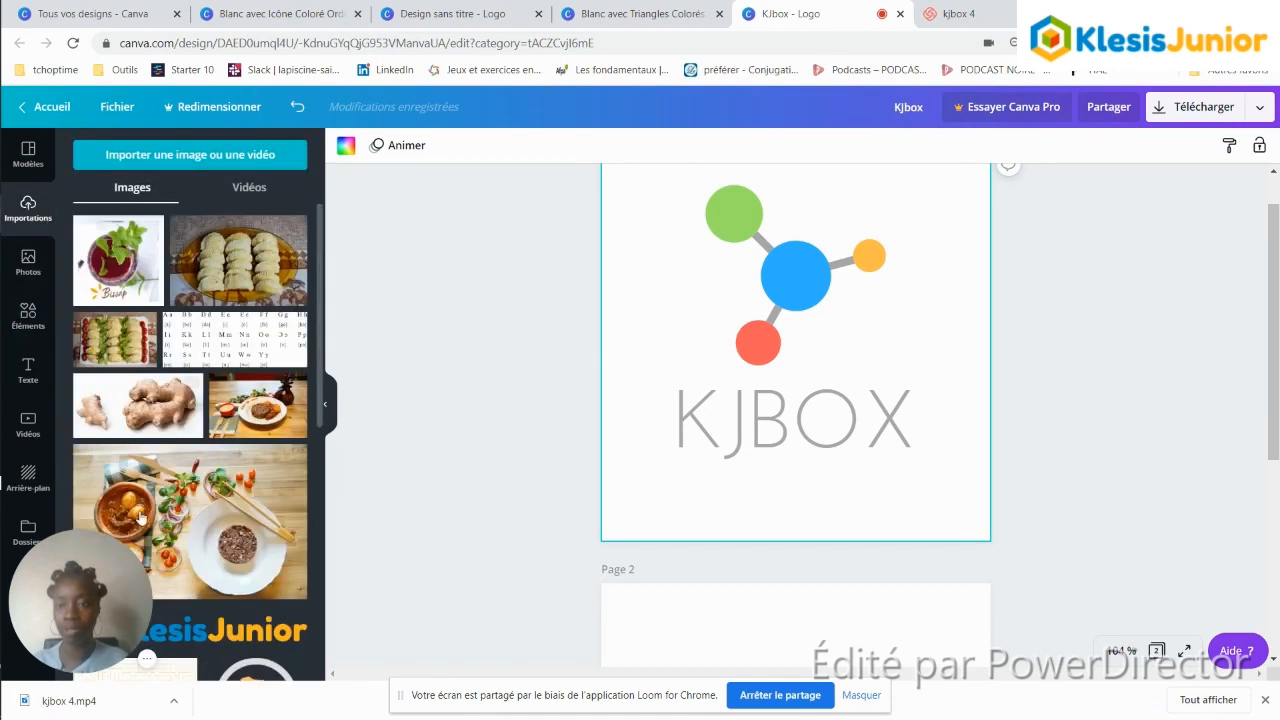
left_click(231, 628)
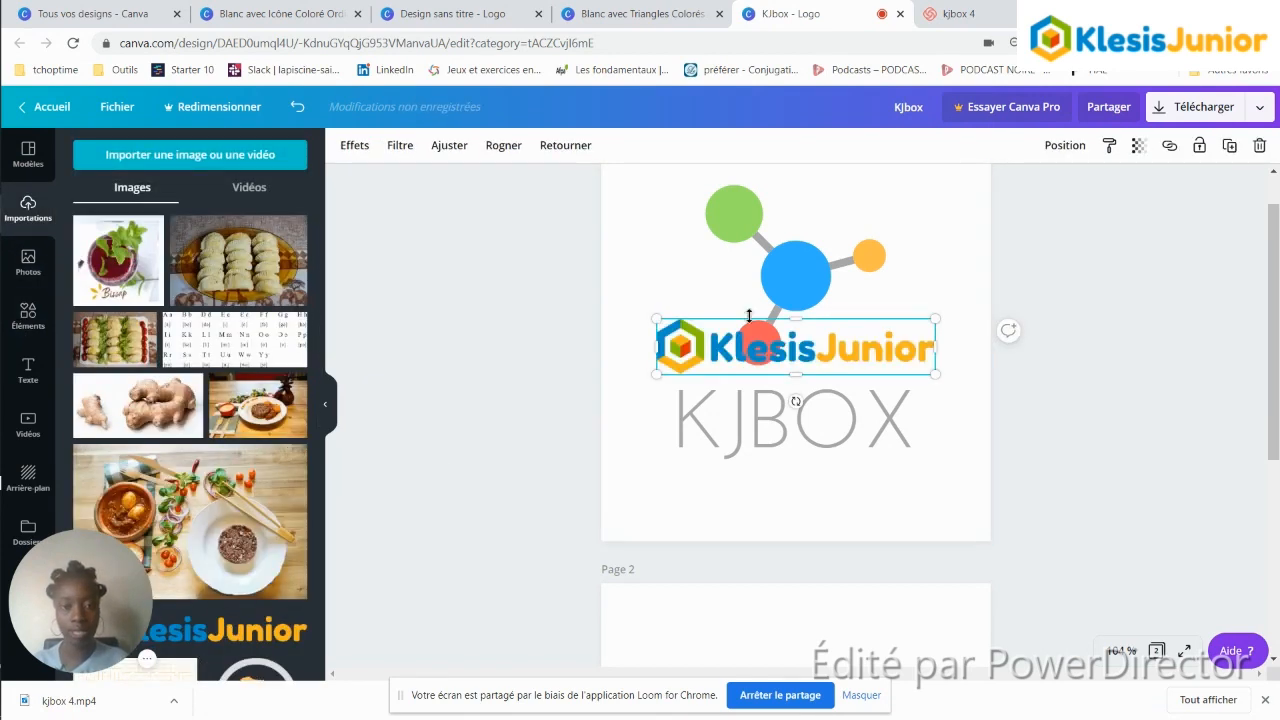
Step: Recolour the molecule's blue and green circles with the blue and green photo colours from the KlesisJunior logo
left_click(801, 296)
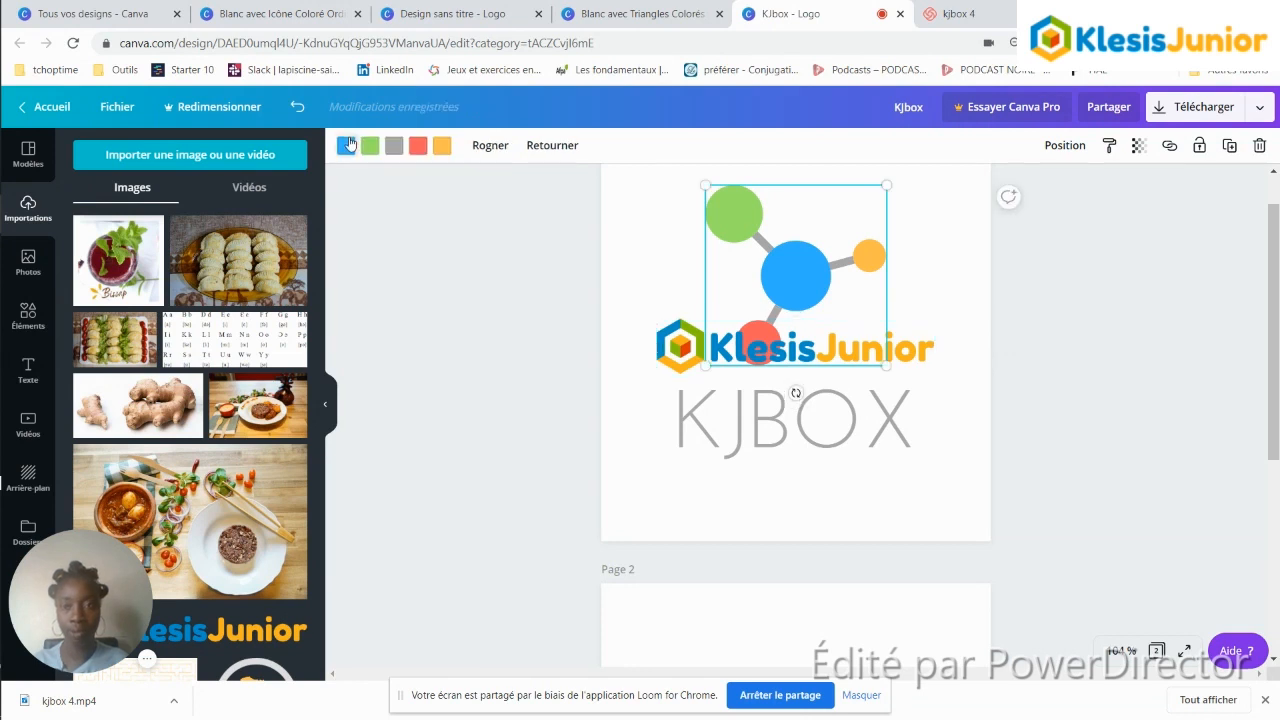
left_click(348, 145)
left_click(169, 442)
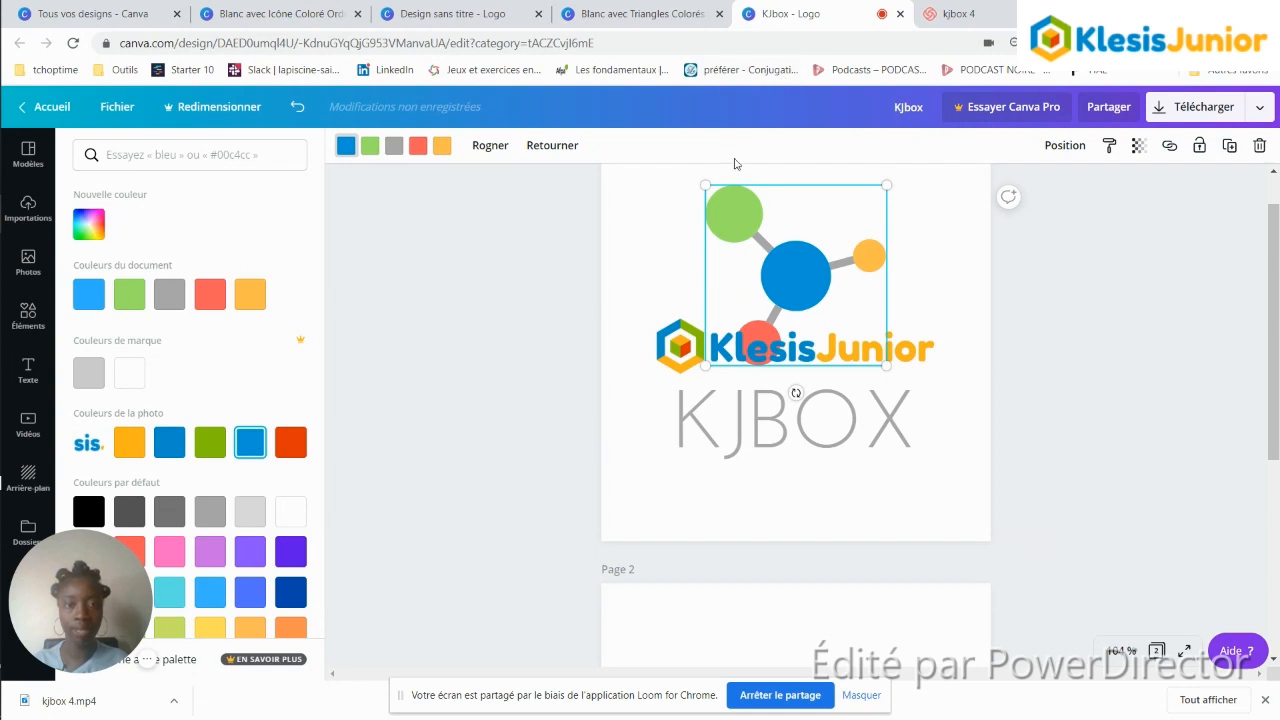
left_click(348, 145)
left_click(370, 146)
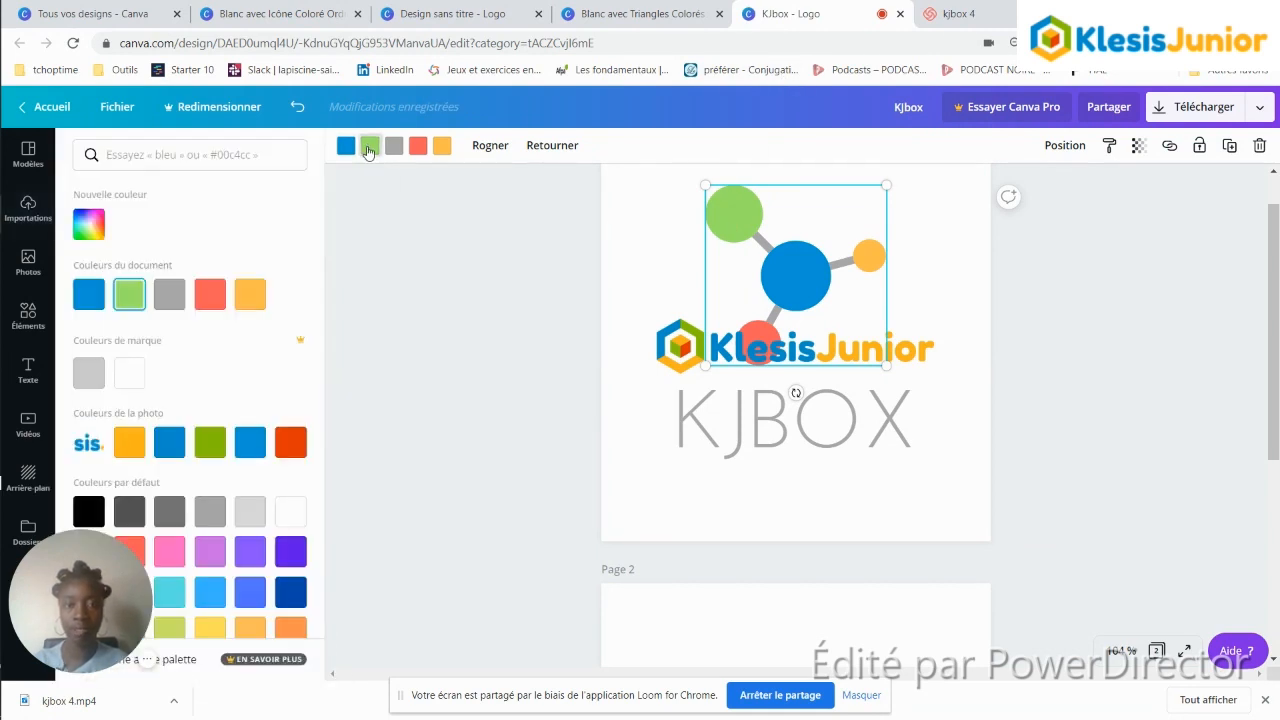
left_click(210, 442)
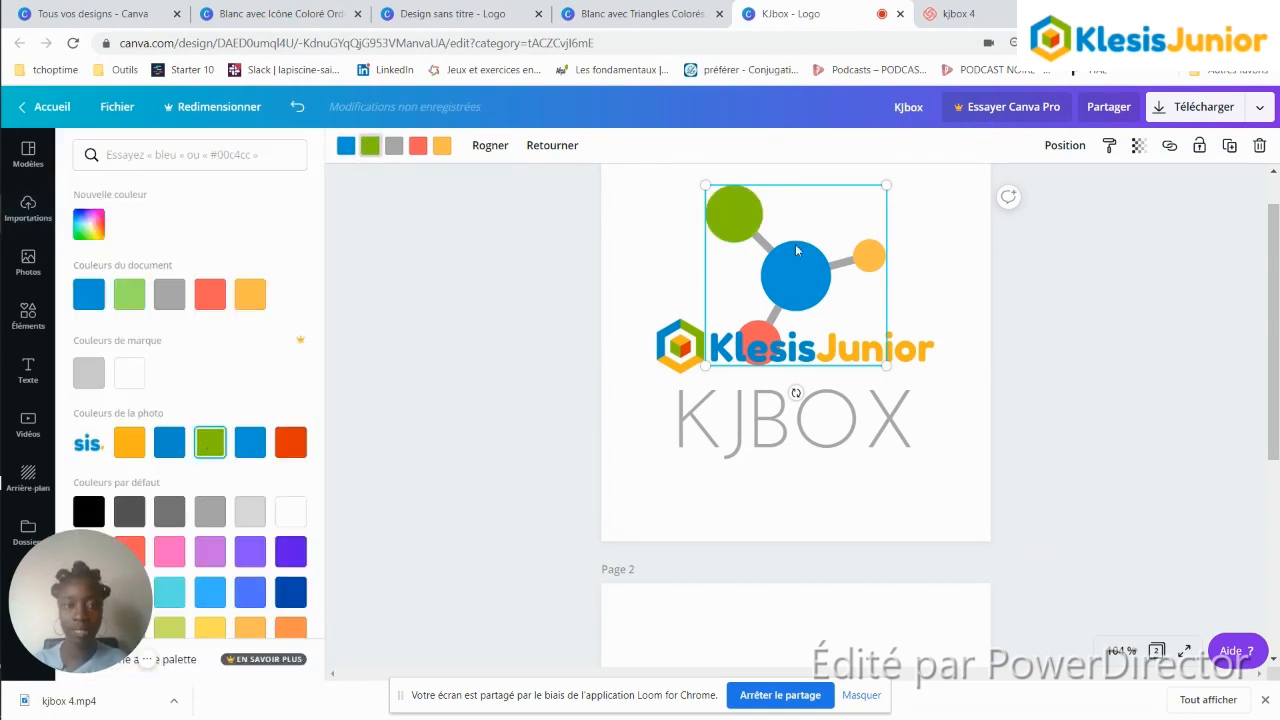
Step: Recolour the molecule's small yellow circle orange and the coral one red-orange, using the KlesisJunior logo's photo colours
left_click(442, 145)
left_click(131, 441)
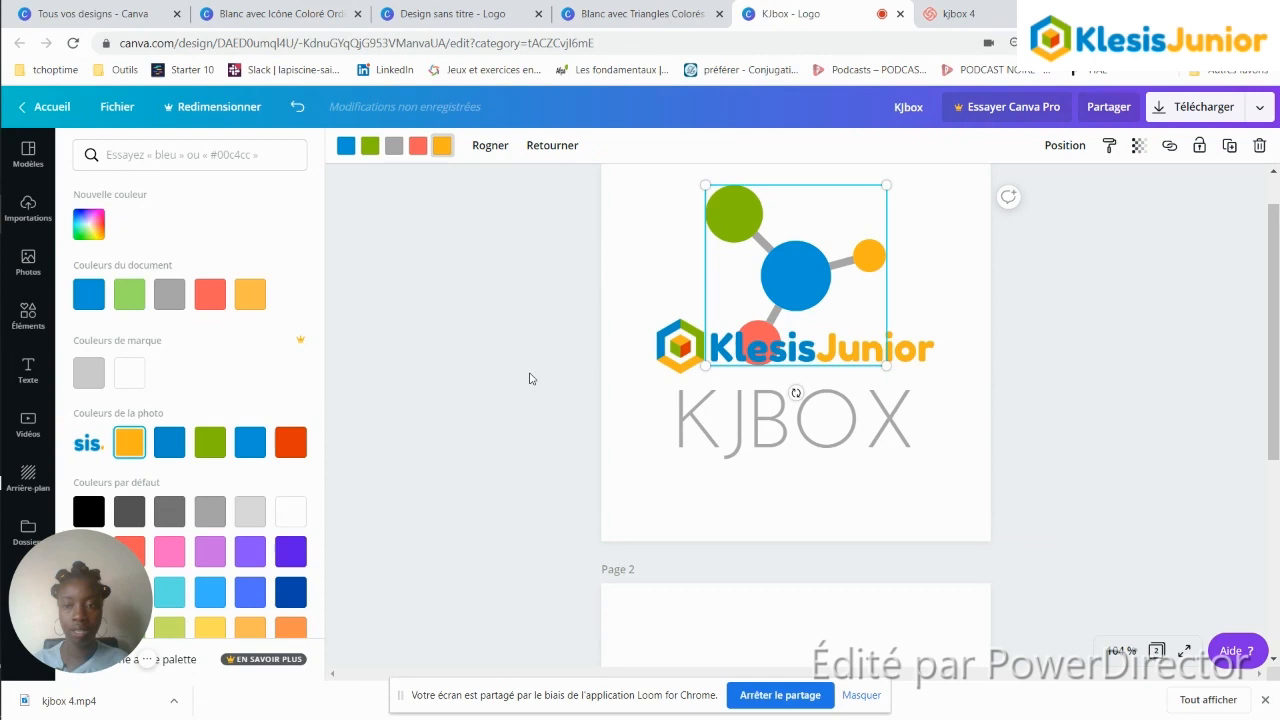
left_click(418, 145)
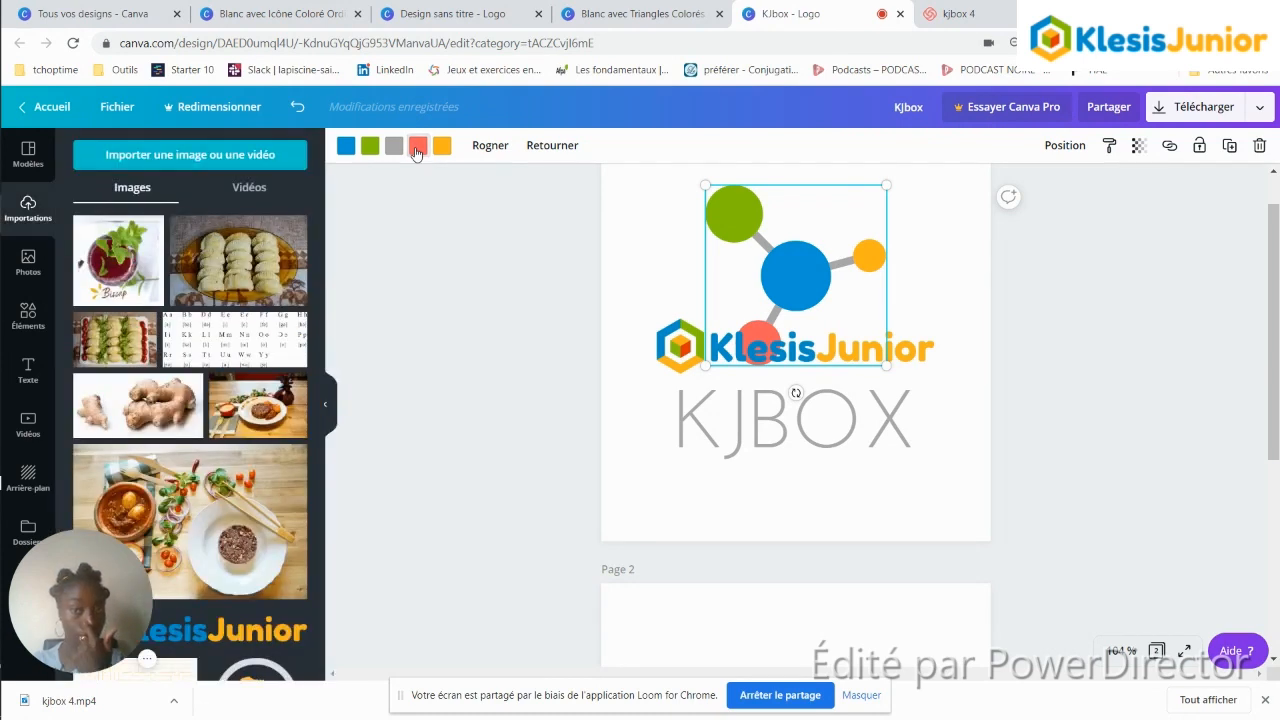
left_click(418, 147)
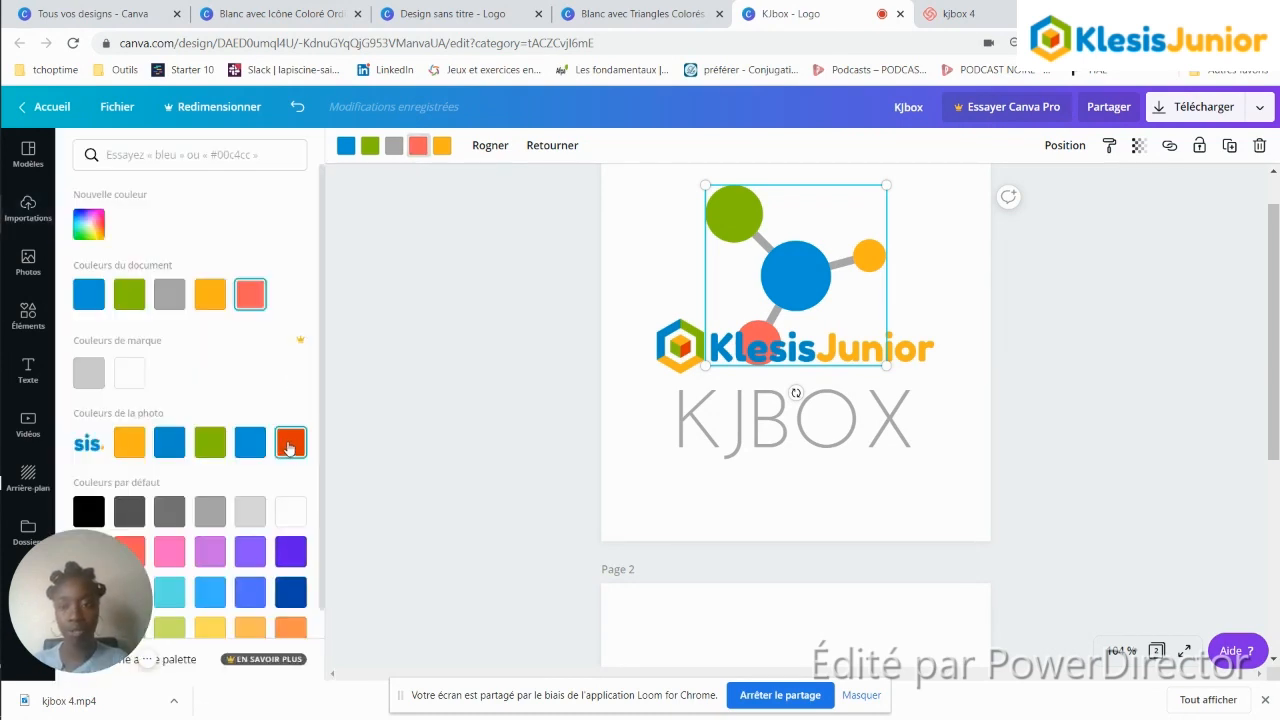
left_click(290, 447)
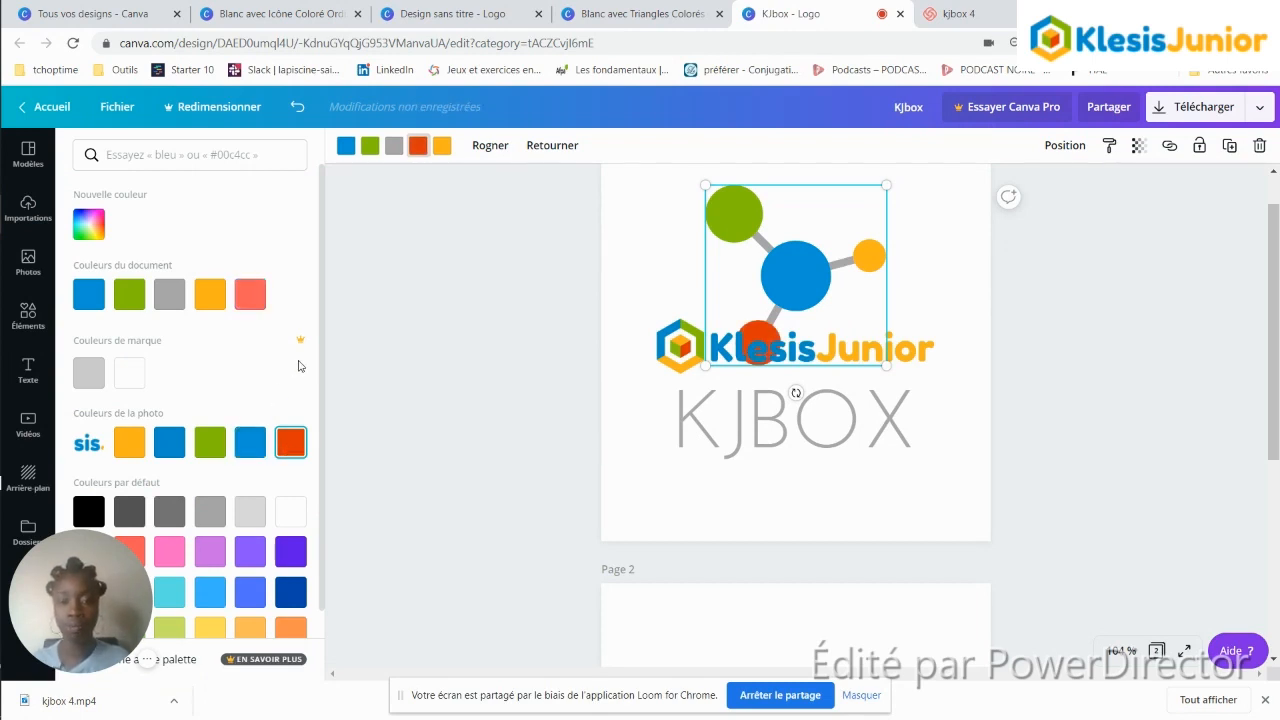
Step: Move the KlesisJunior logo below the "KJBOX" title and reselect the molecule graphic
left_click(668, 349)
right_click(654, 506)
left_click(676, 306)
key("ctrl+z")
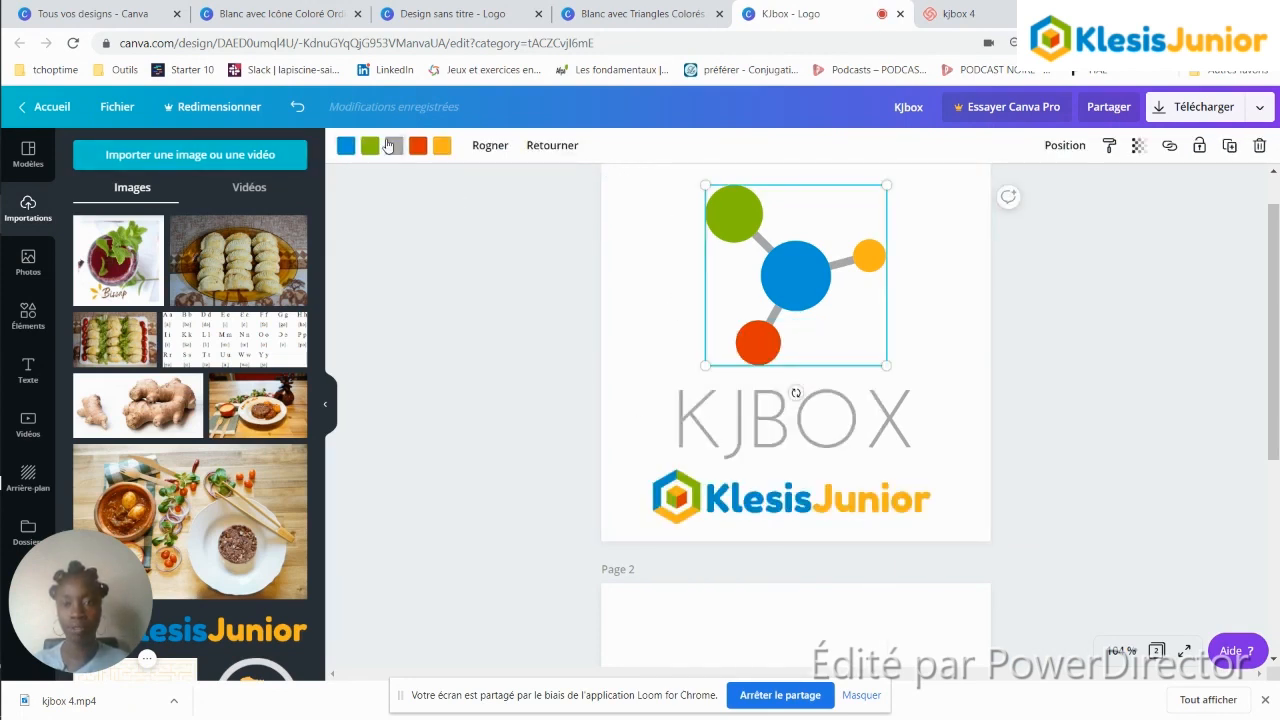
Step: Try a darker custom shade, #a87913, on the molecule's small orange circle
left_click(441, 146)
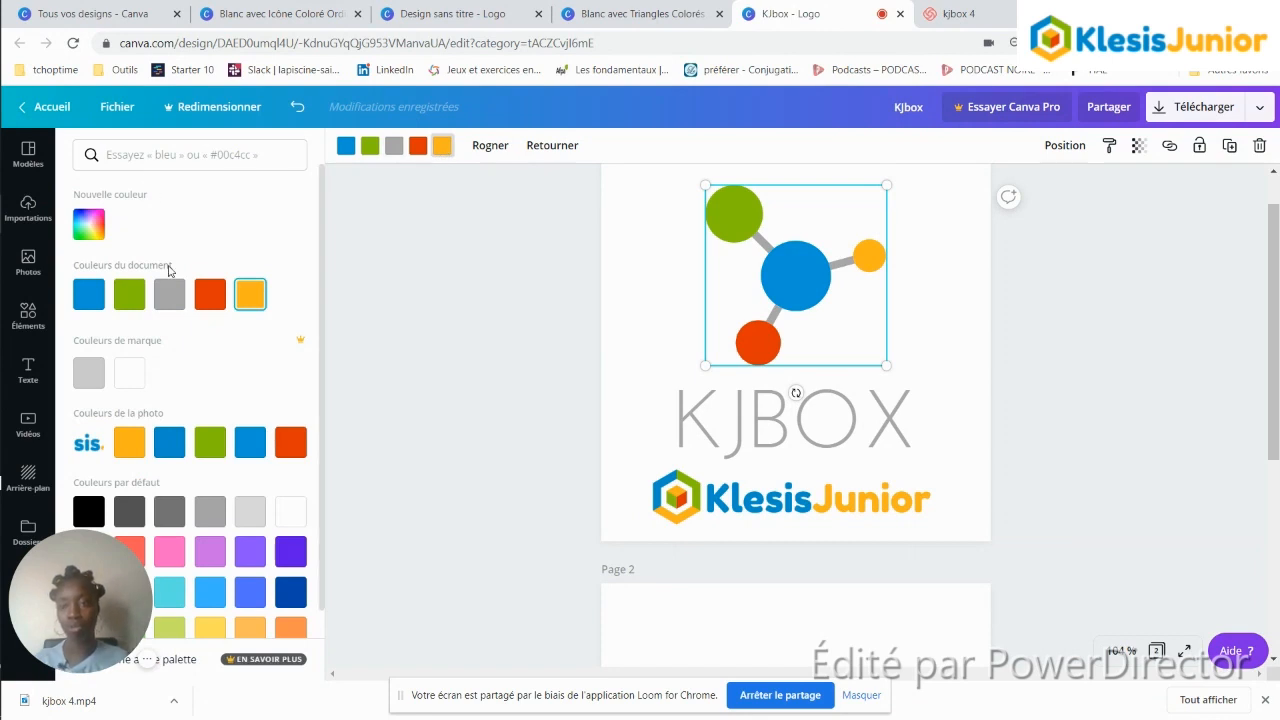
left_click(88, 224)
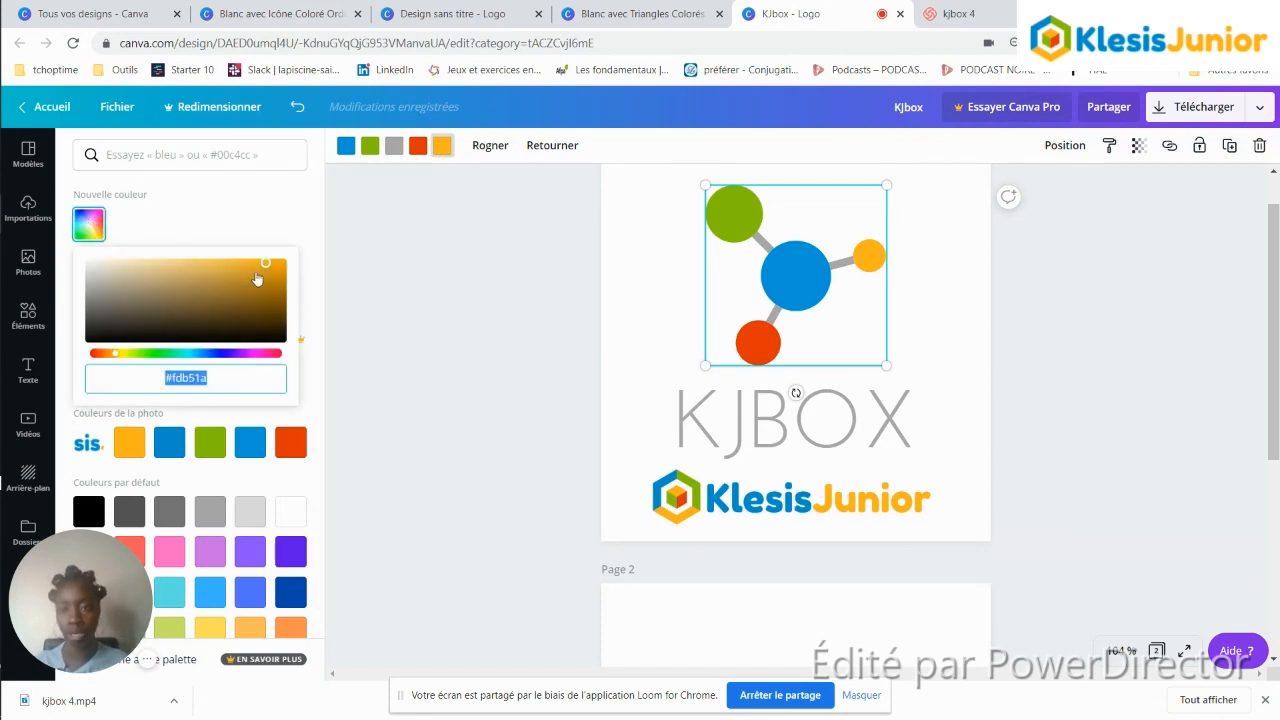
left_click_drag(265, 268, 265, 290)
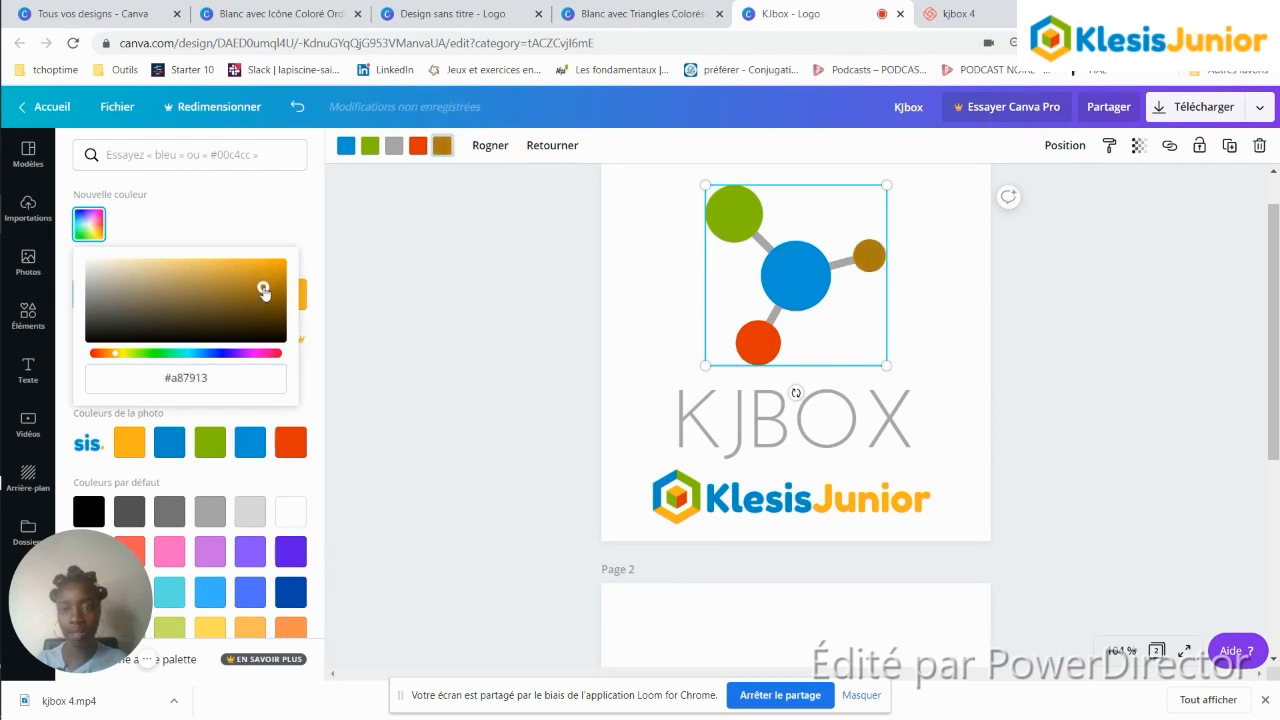
left_click(281, 210)
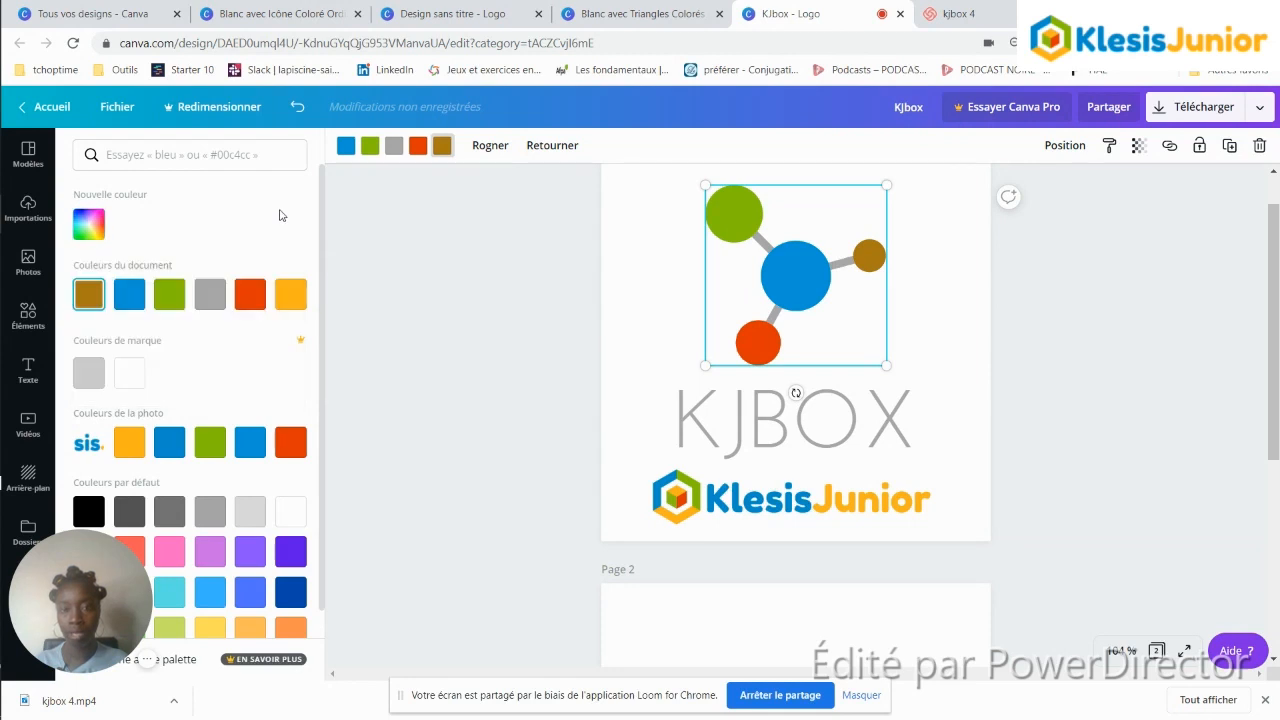
Step: Try the custom colours #000000 and #896b2b on the small circle, and restore the KlesisJunior logo's orange
left_click(95, 235)
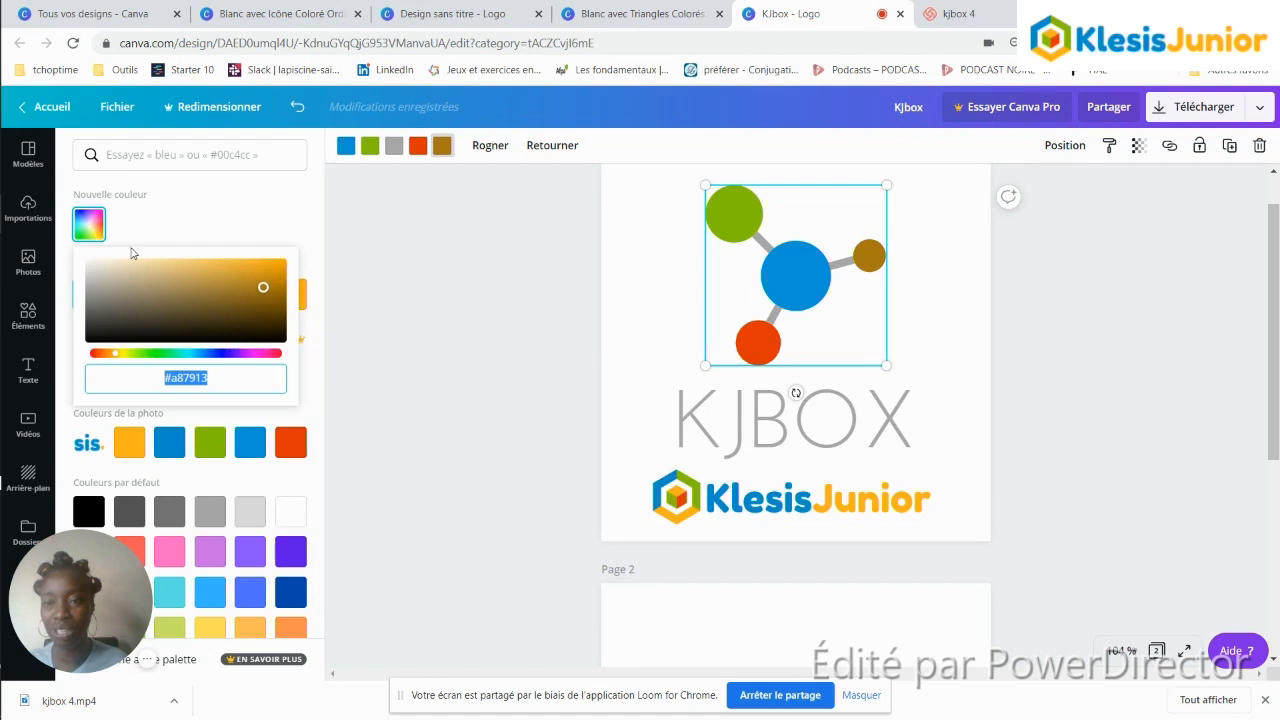
left_click_drag(264, 287, 193, 239)
left_click(146, 339)
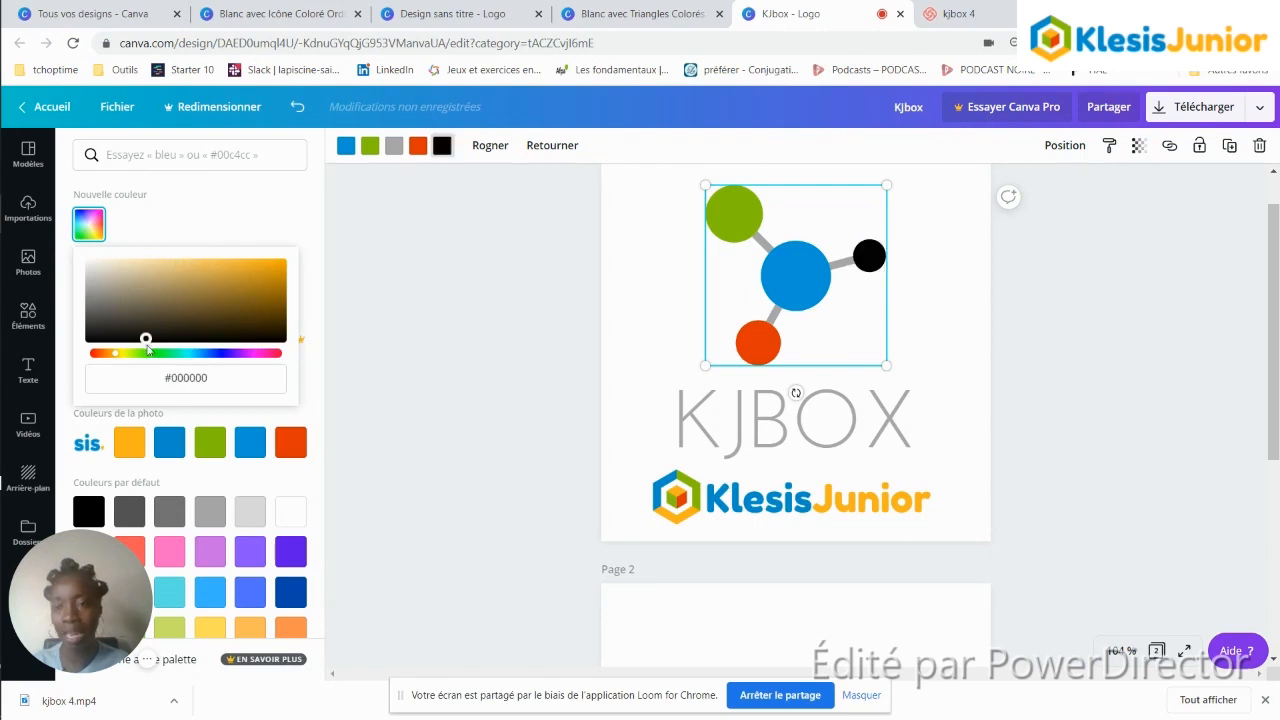
left_click_drag(147, 341, 223, 302)
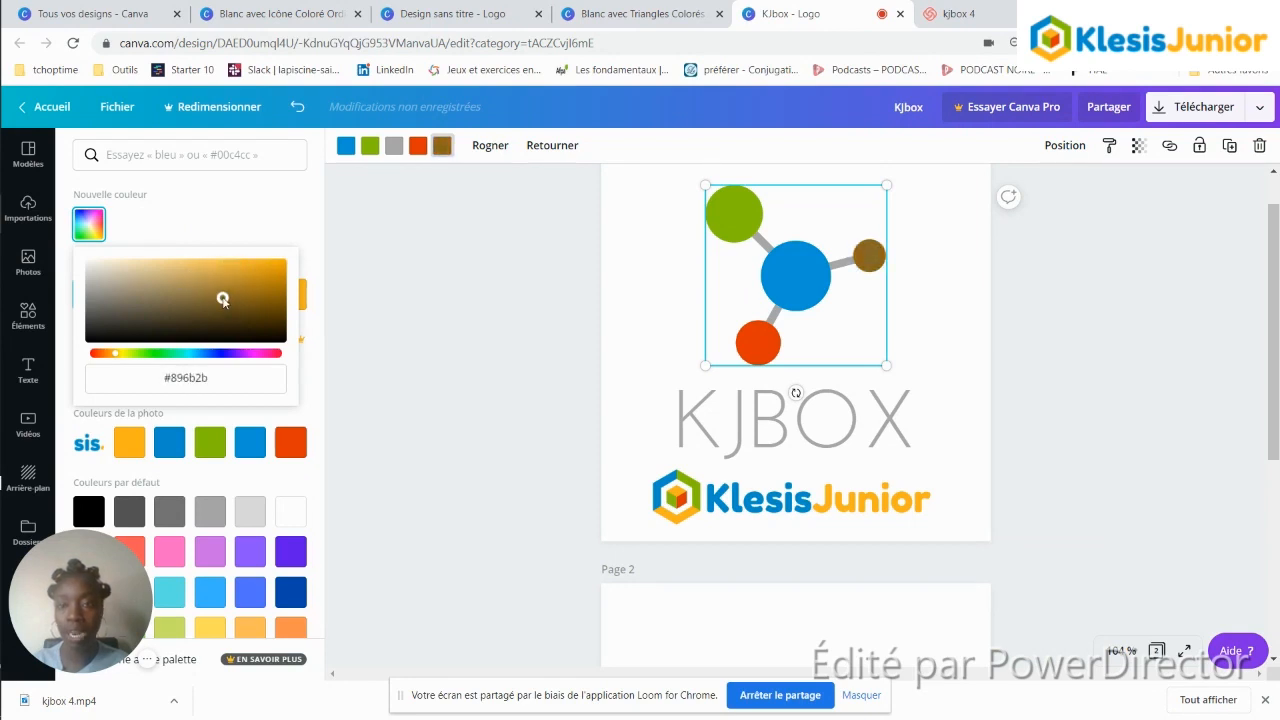
left_click(264, 203)
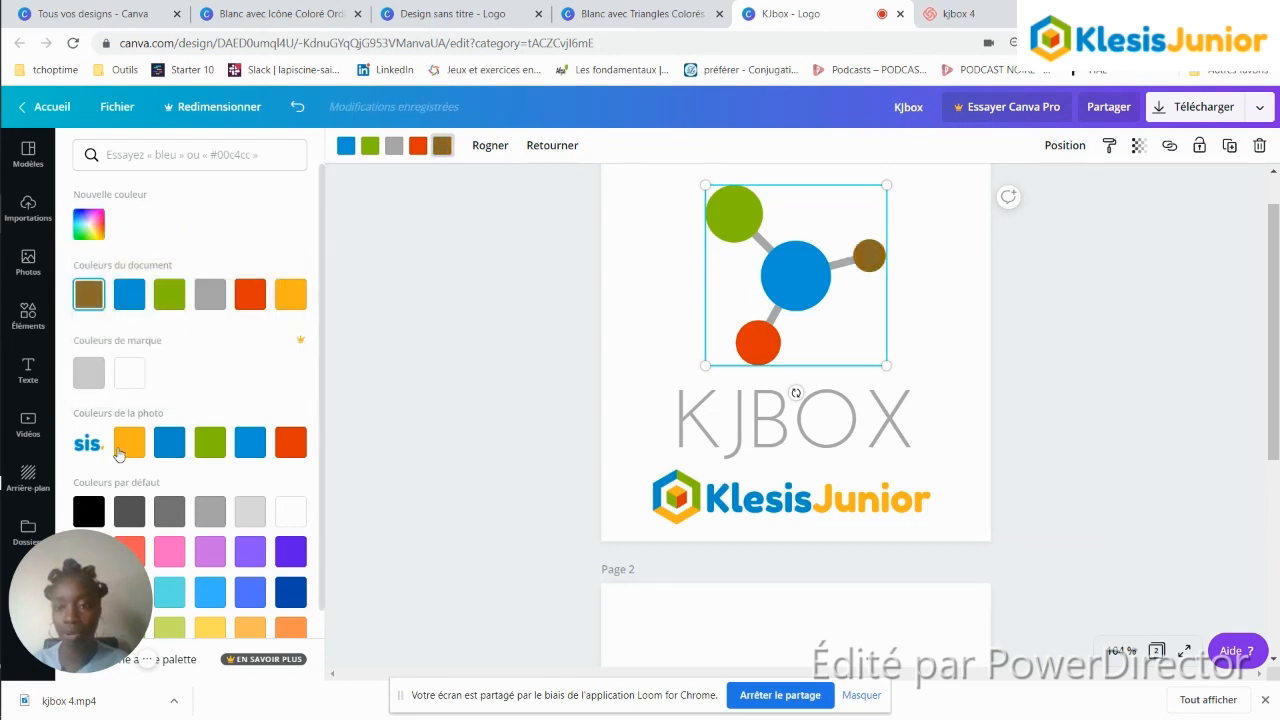
left_click(128, 445)
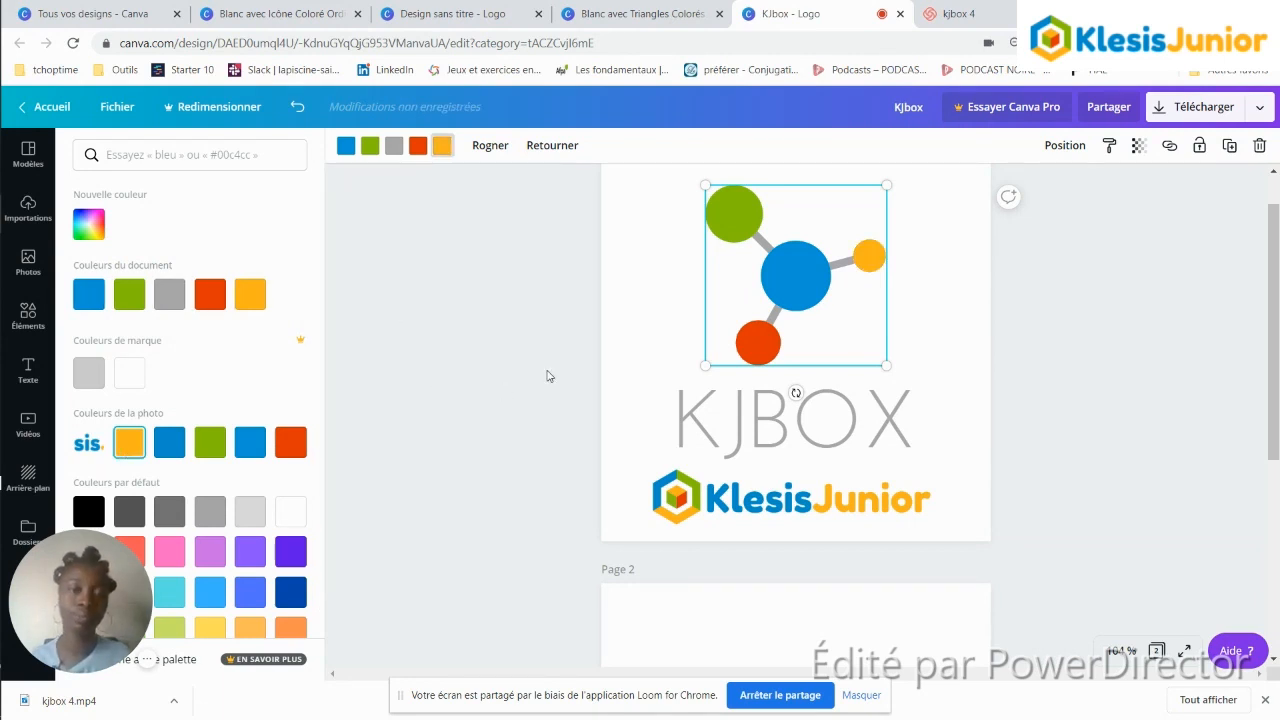
Step: Try the Bakerie Bold font on the "KJBOX" title and change it to Beach Resort
left_click(760, 498)
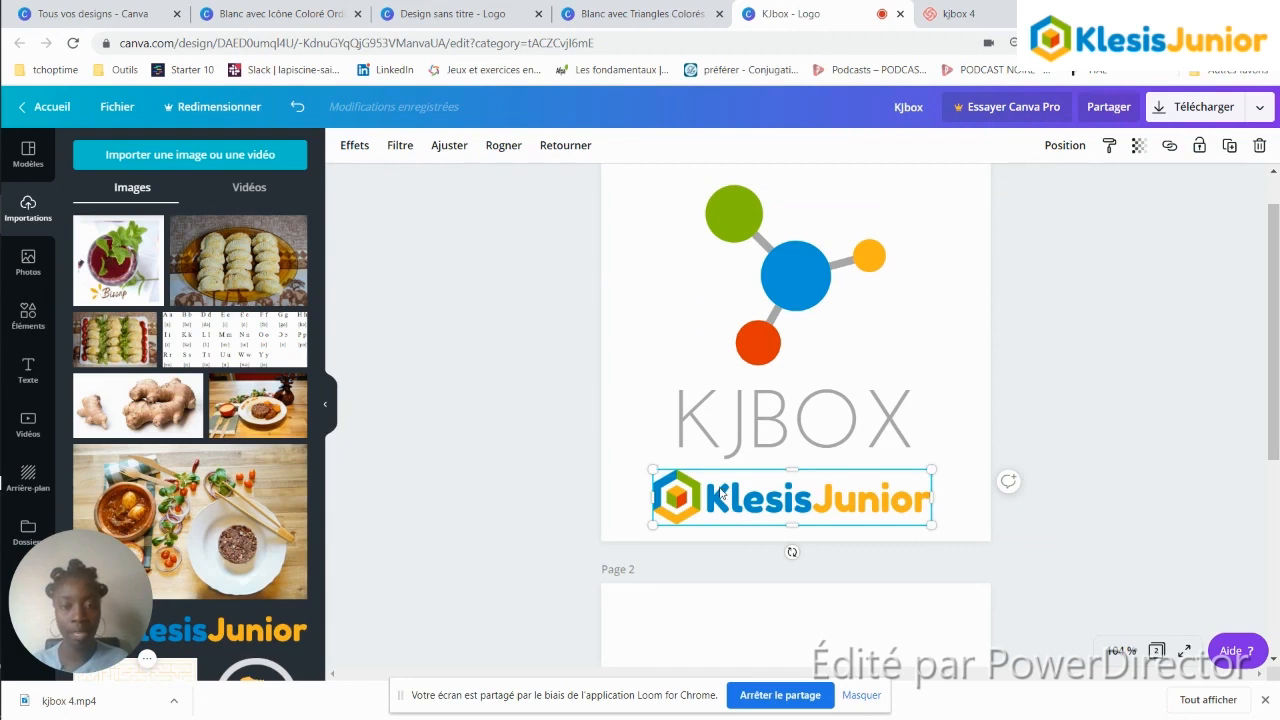
double_click(807, 405)
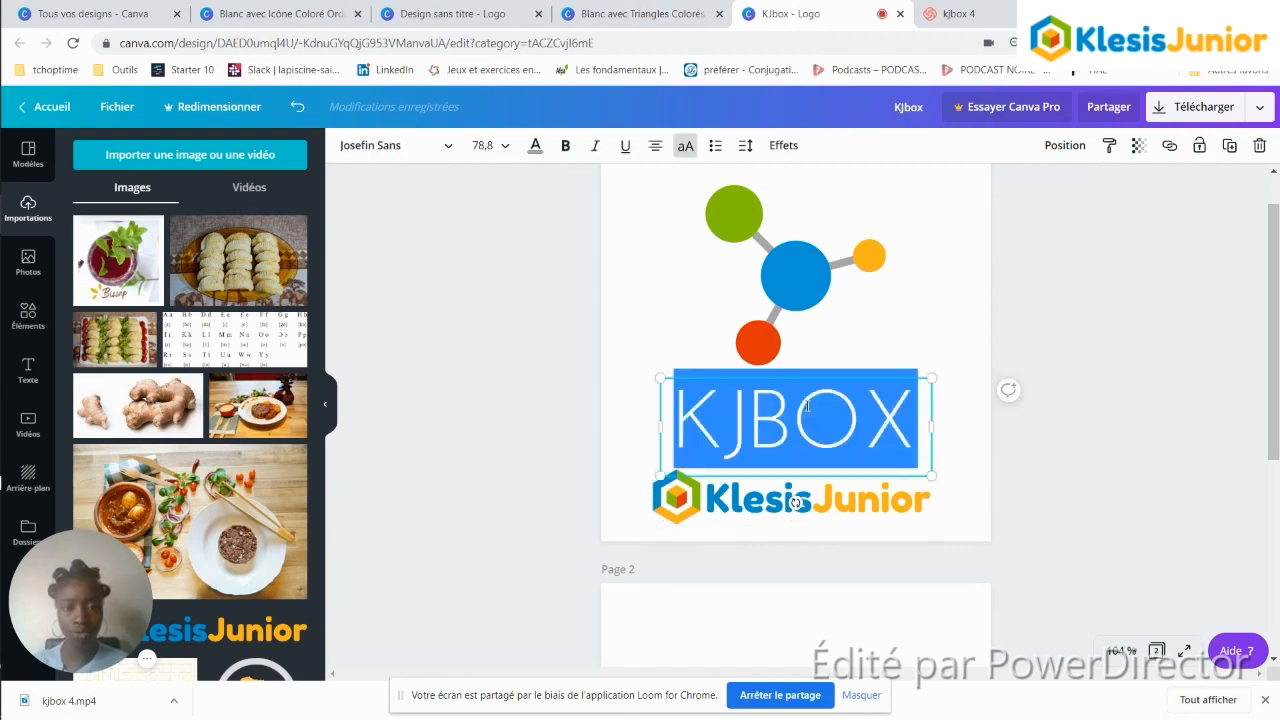
left_click(448, 150)
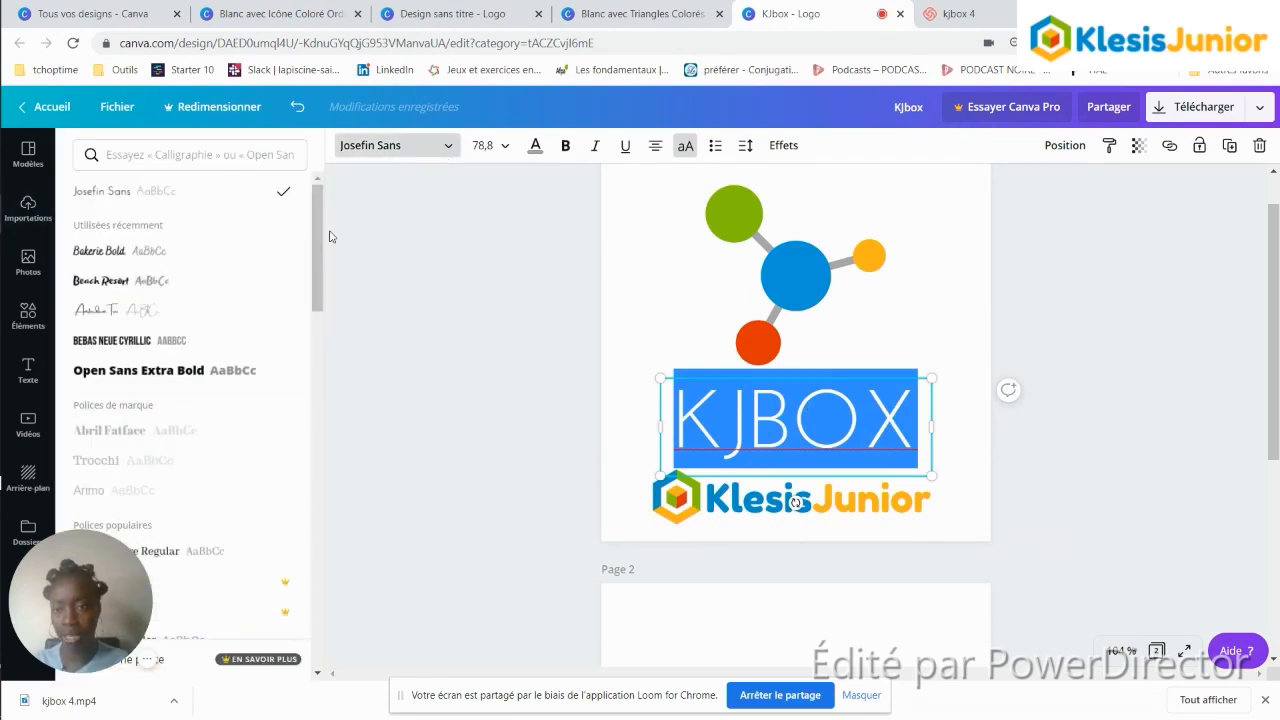
left_click_drag(321, 226, 320, 276)
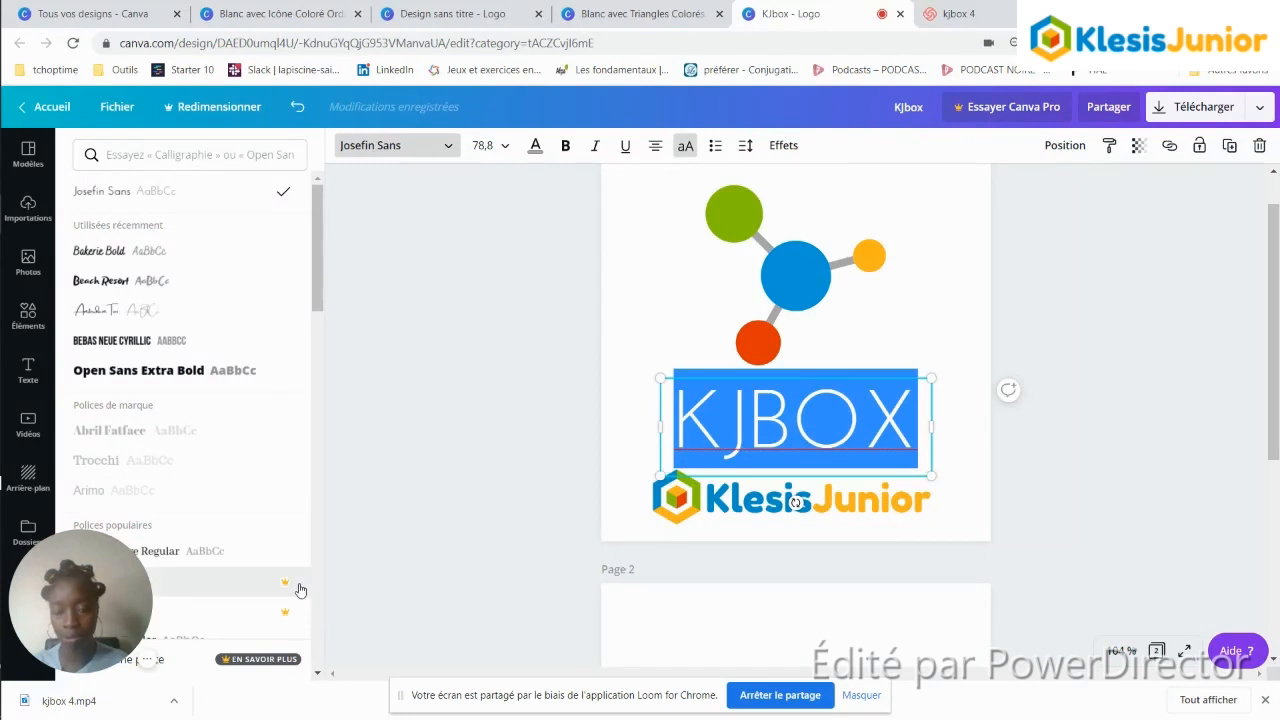
left_click(100, 251)
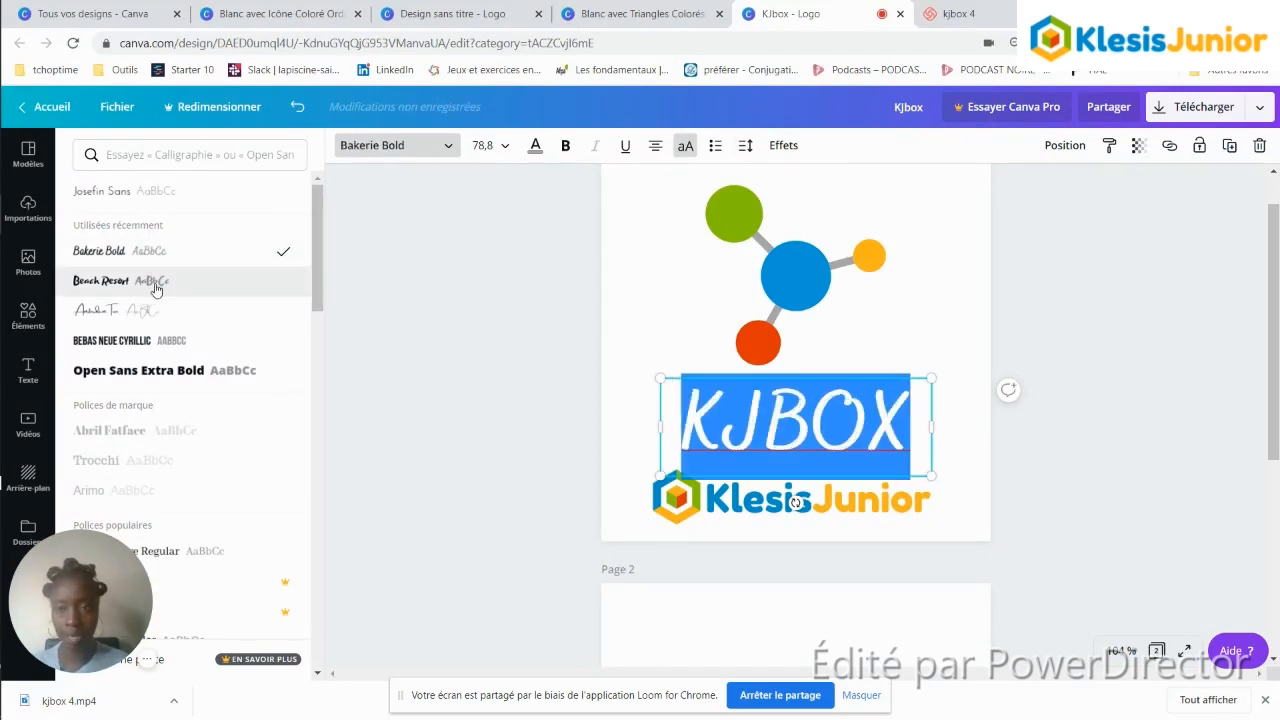
left_click(181, 286)
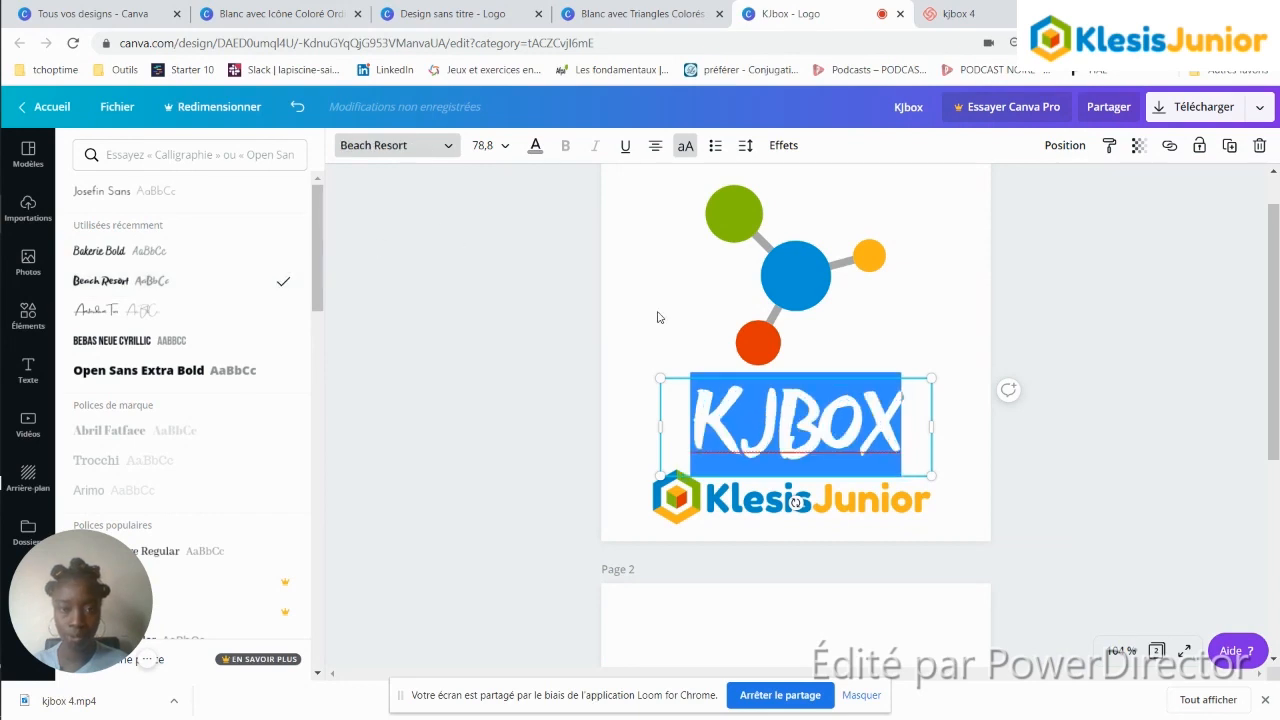
Step: Change the font of the "KJBOX" title to Abhaya Libre Regular
left_click(779, 410)
double_click(779, 410)
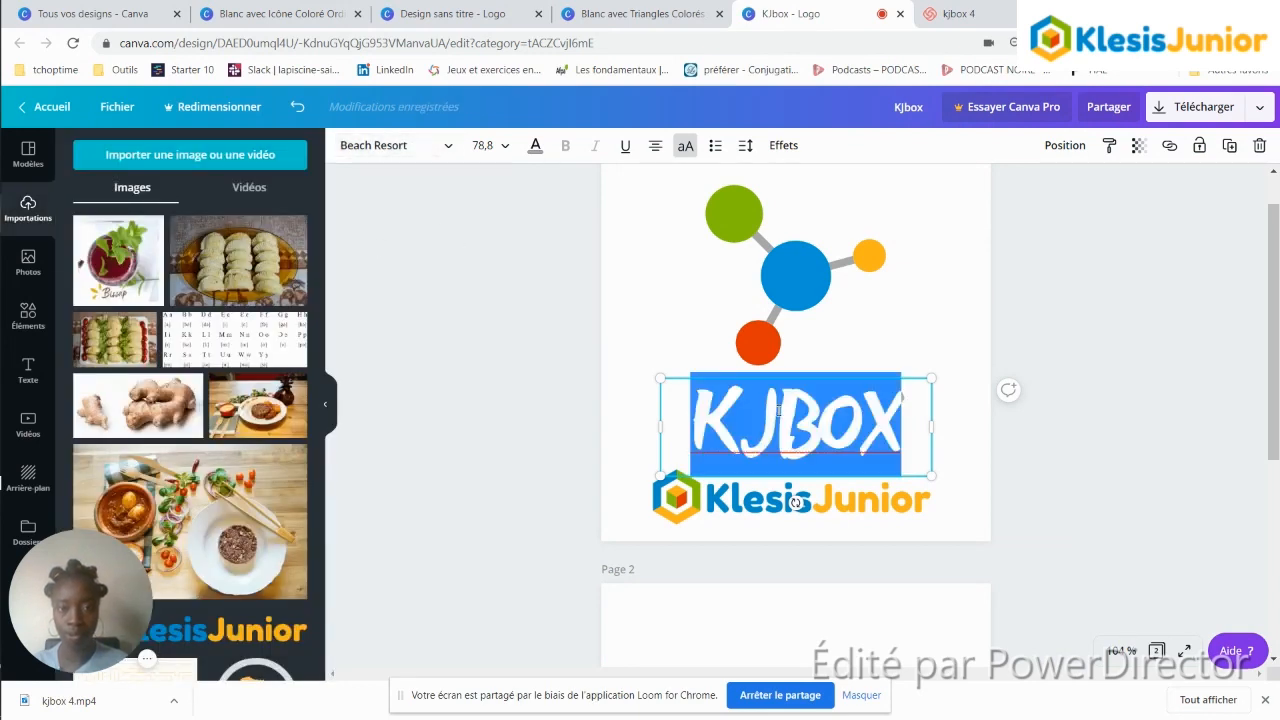
left_click(409, 146)
scroll(316, 268, "down", 1)
scroll(316, 268, "down", 3)
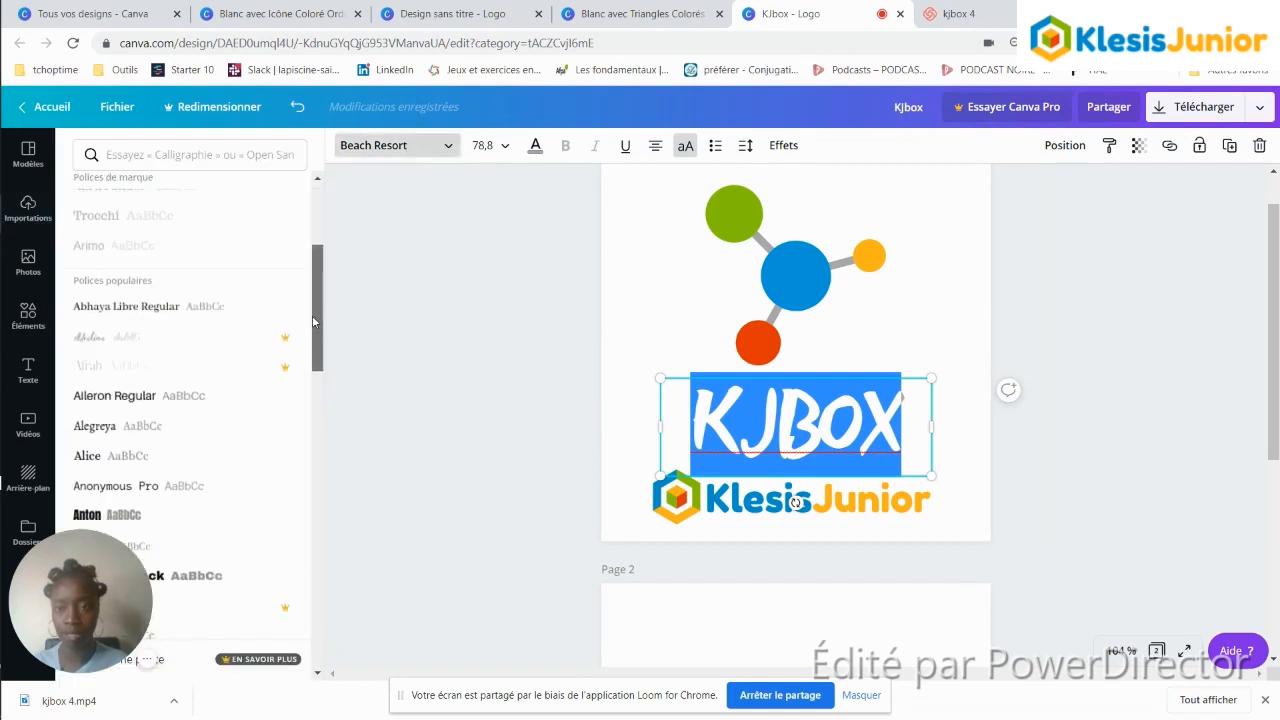
left_click(260, 289)
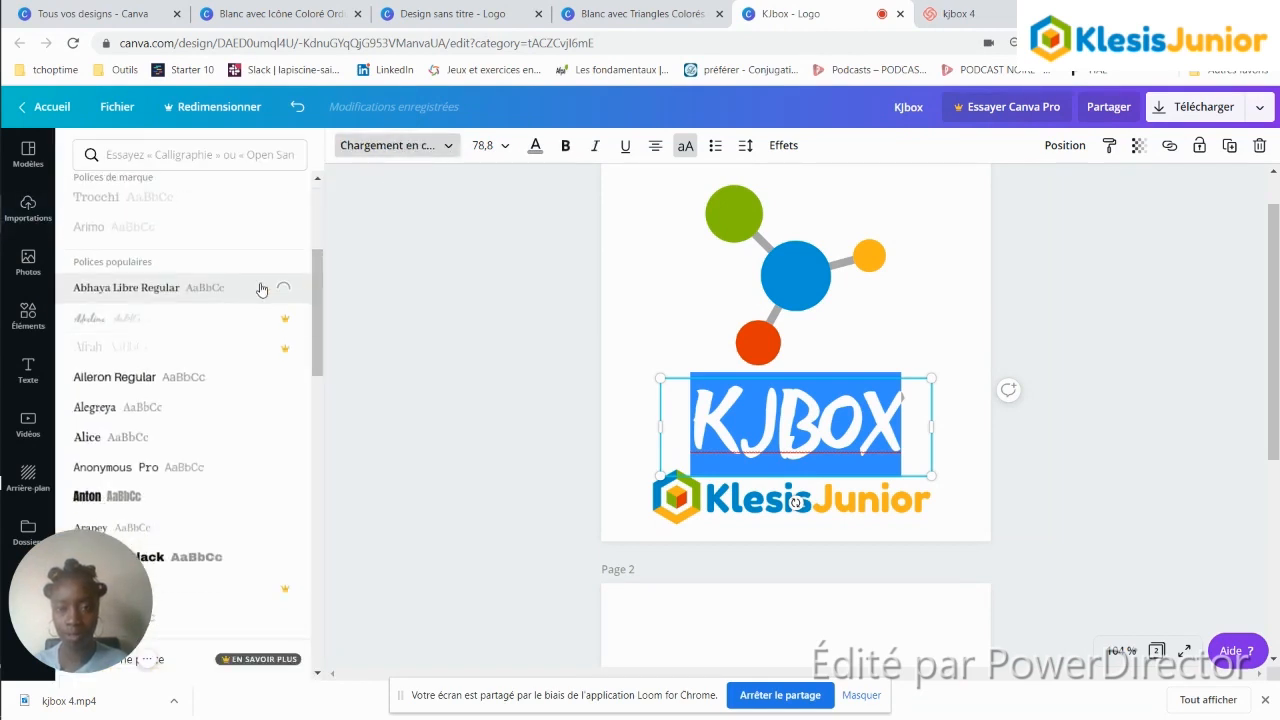
left_click(994, 435)
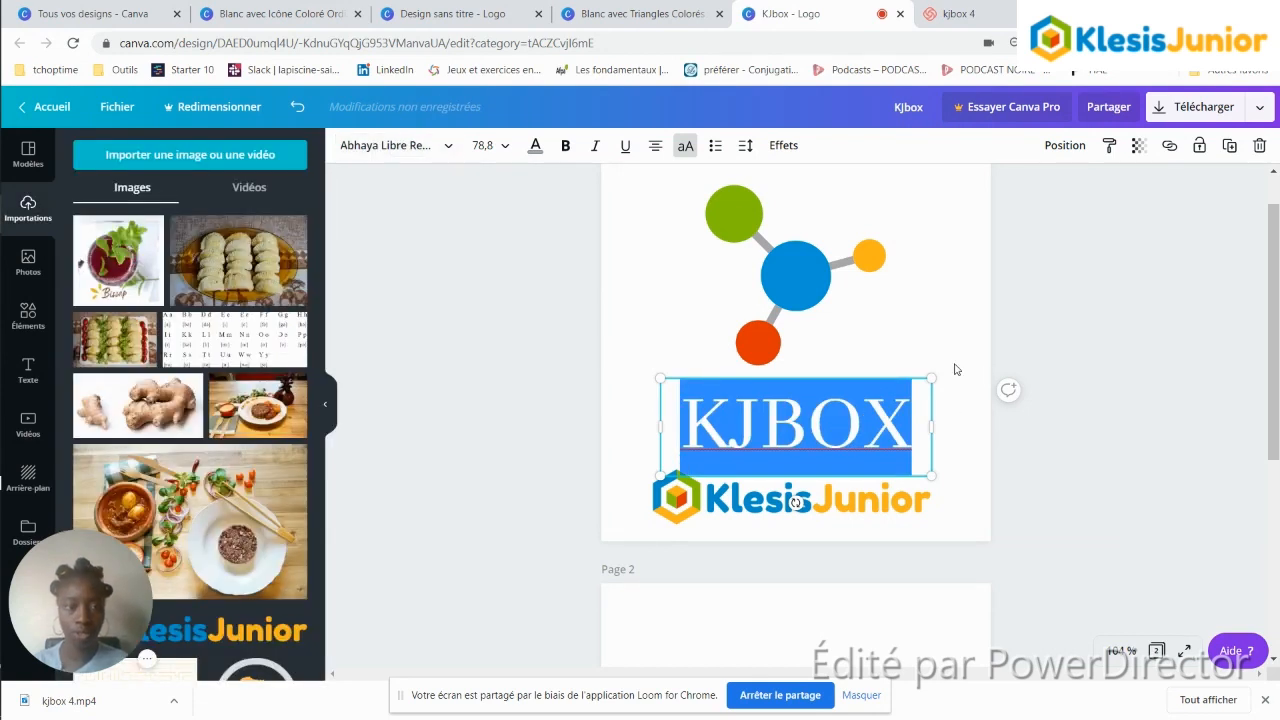
left_click(957, 369)
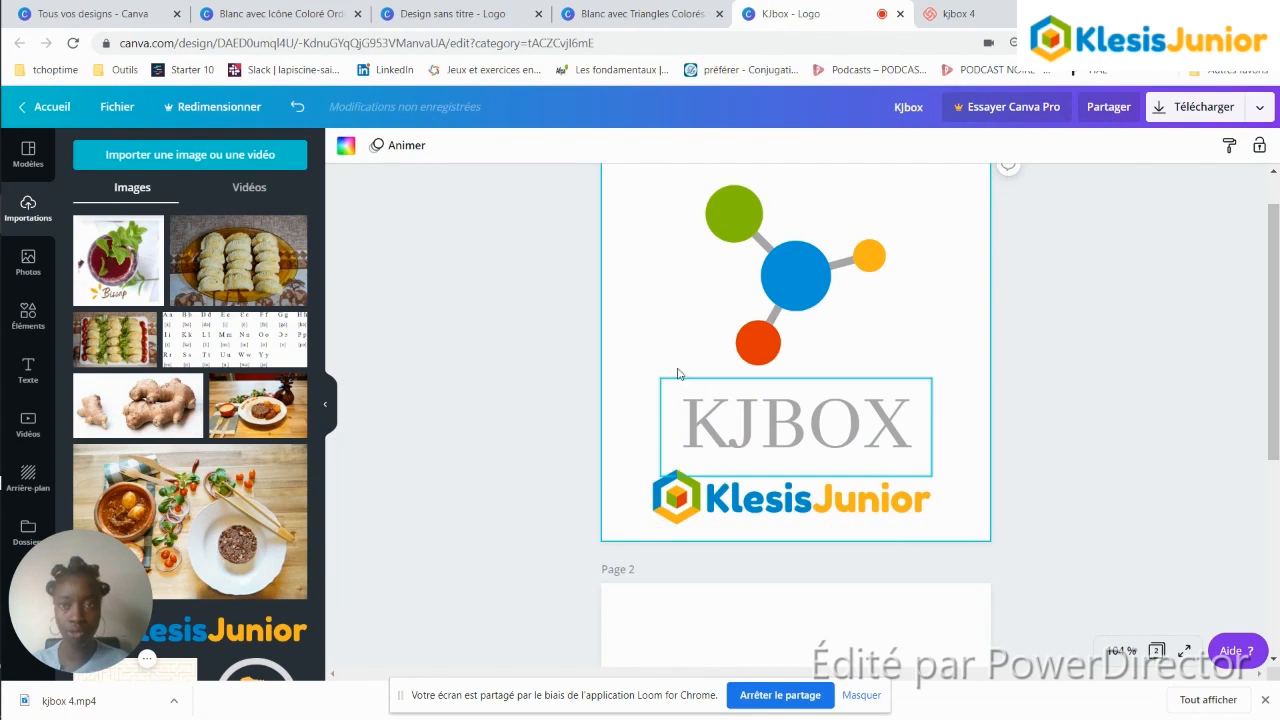
Step: Rewrite the "BOX" part of the title in lowercase so that it reads "KJbox"
left_click(297, 14)
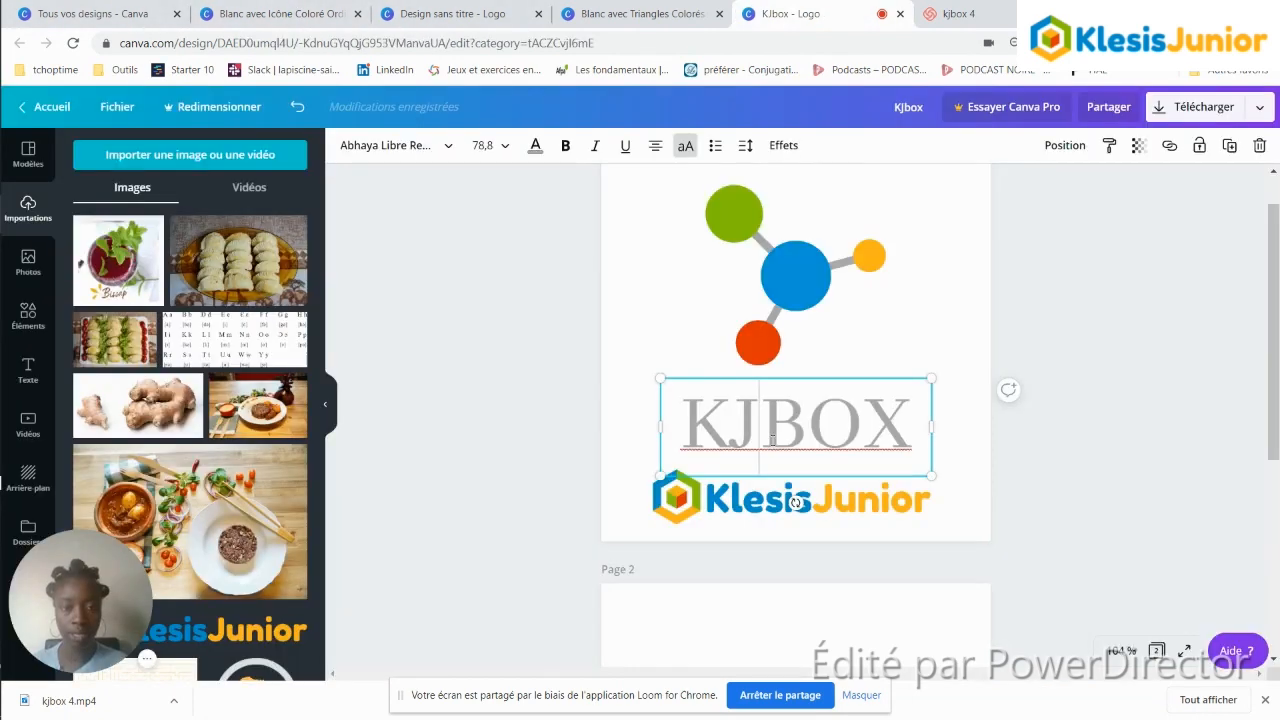
key("Delete")
key("Delete")
key("Delete")
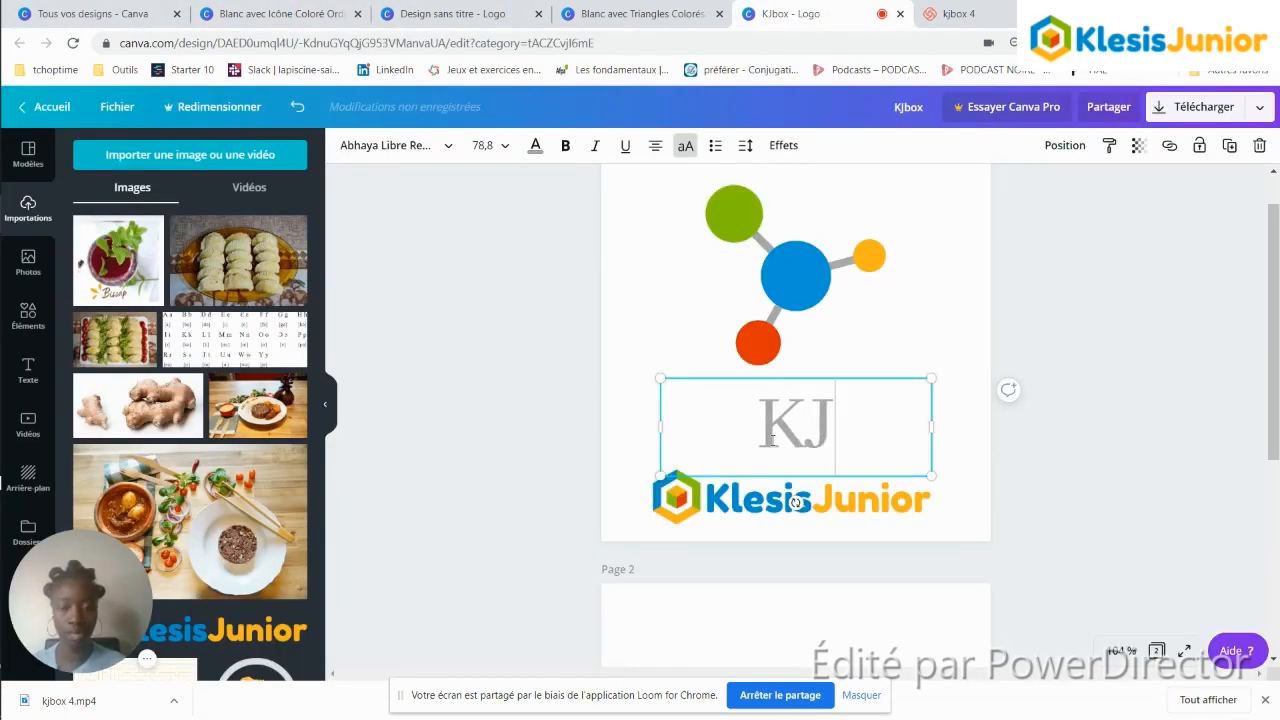
type("B")
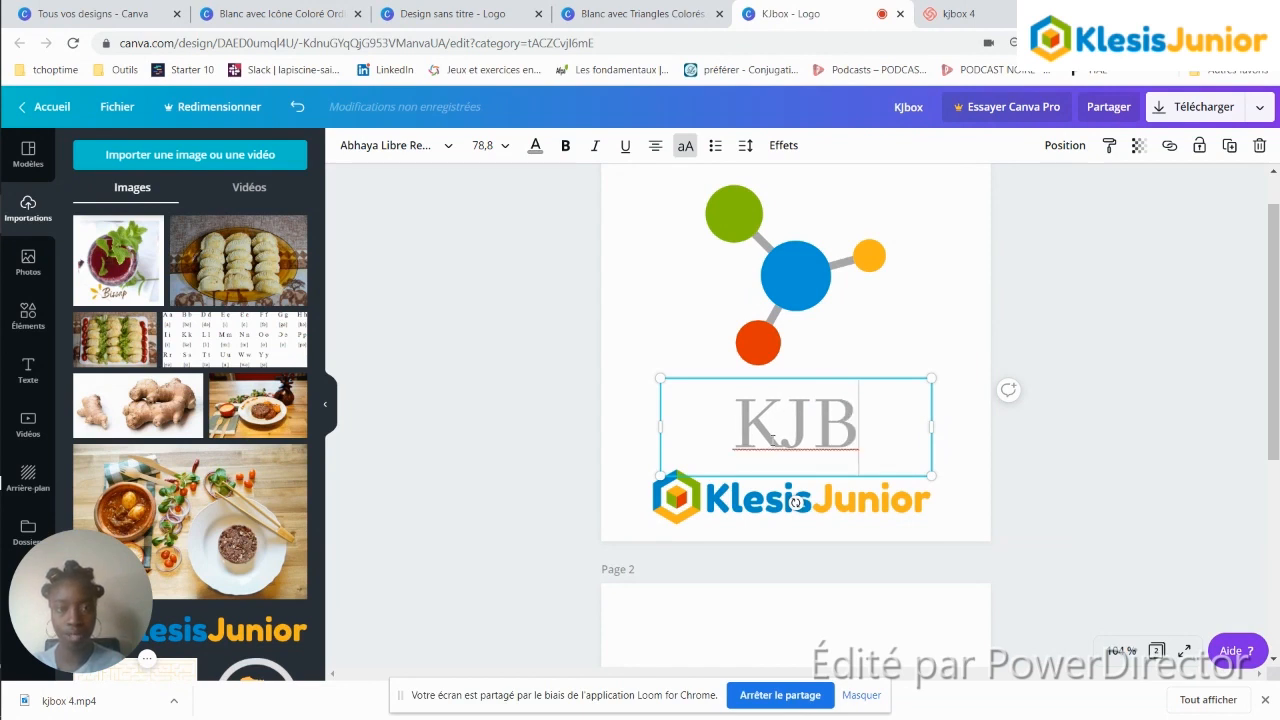
key("BackSpace")
type("b")
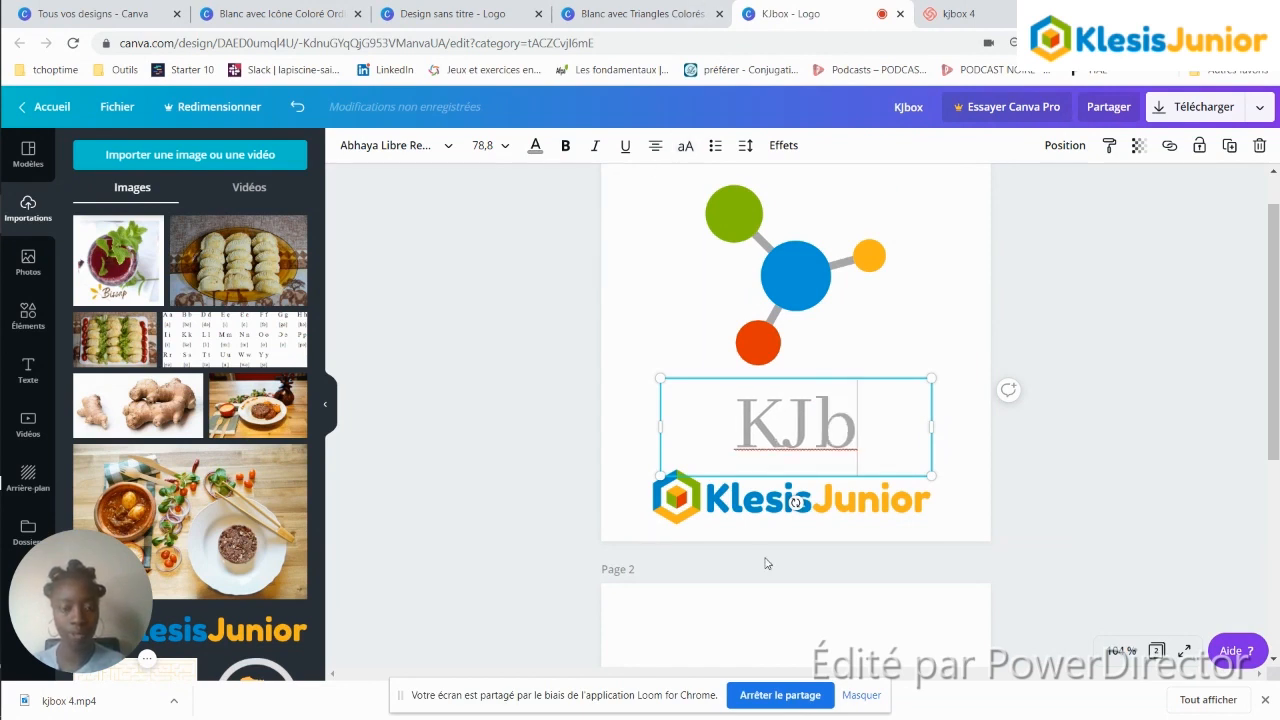
type("ox")
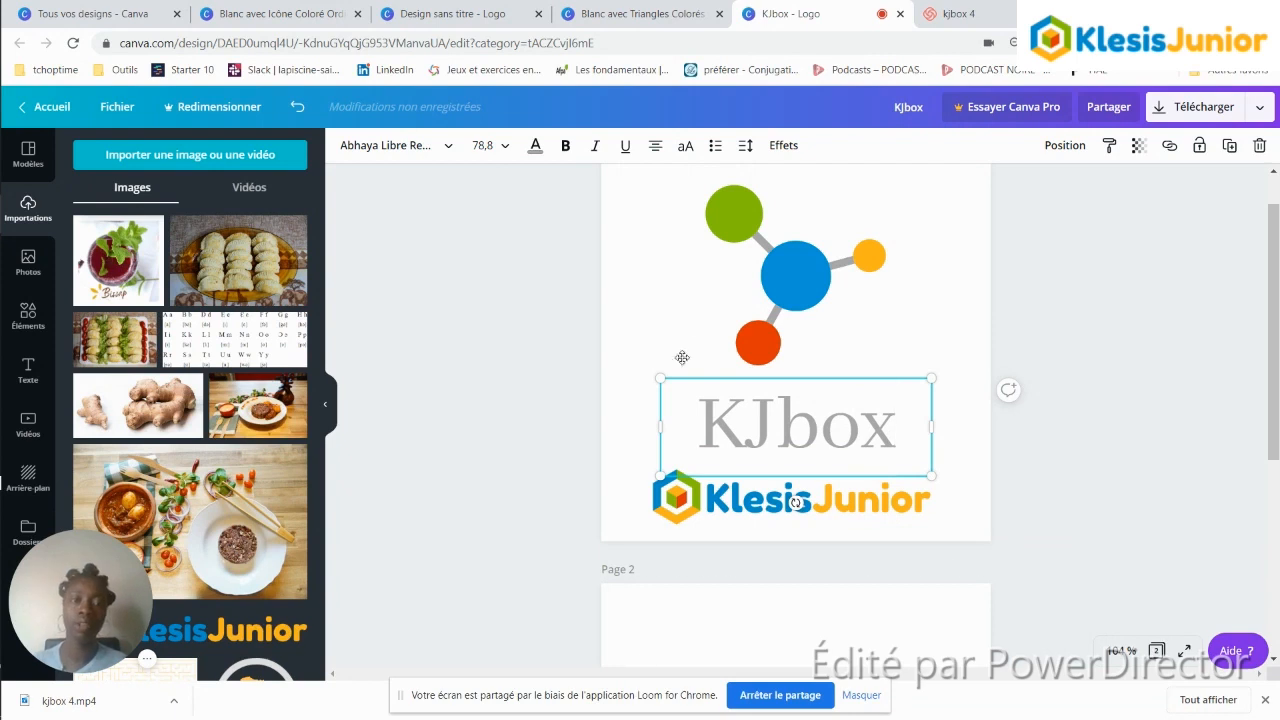
Step: Delete the KlesisJunior logo below the "KJbox" title
left_click(514, 386)
left_click(810, 557)
key("Delete")
left_click(847, 472)
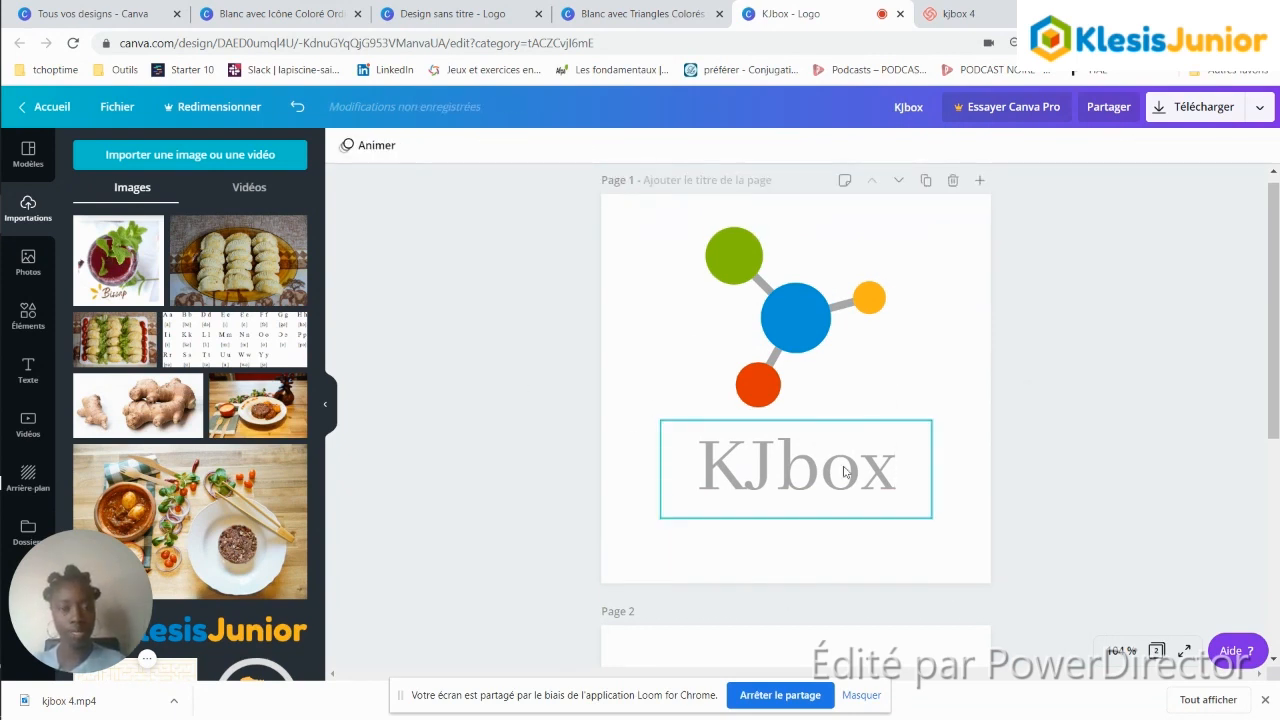
right_click(828, 497)
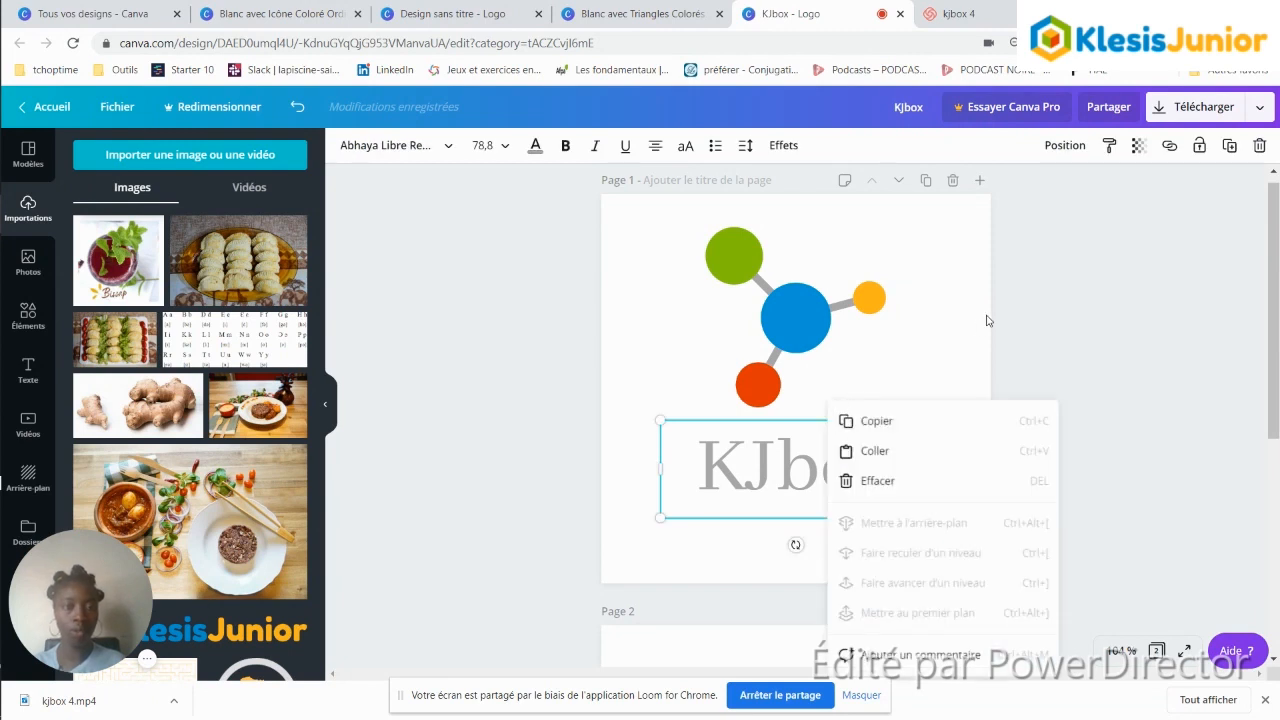
left_click(960, 309)
Step: Enlarge the molecule graphic to about 311 × 311, extending it towards the lower left of the page
left_click(843, 311)
left_click(843, 311)
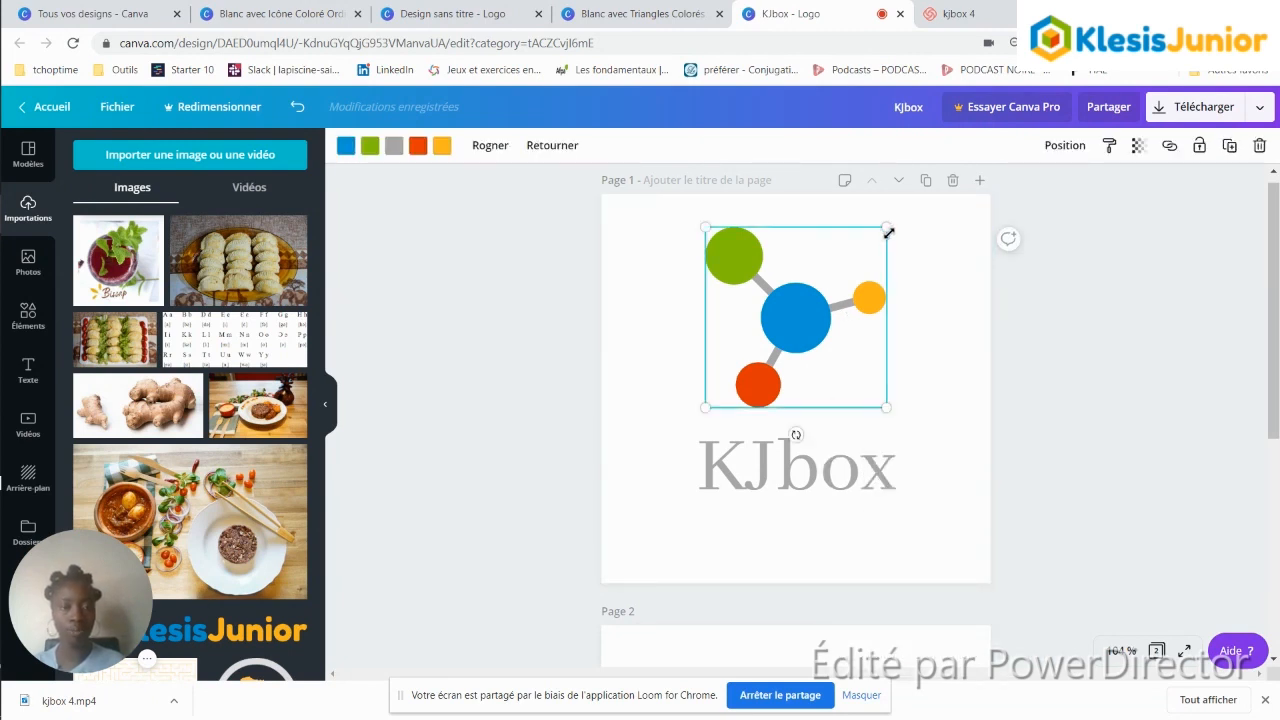
left_click(680, 495)
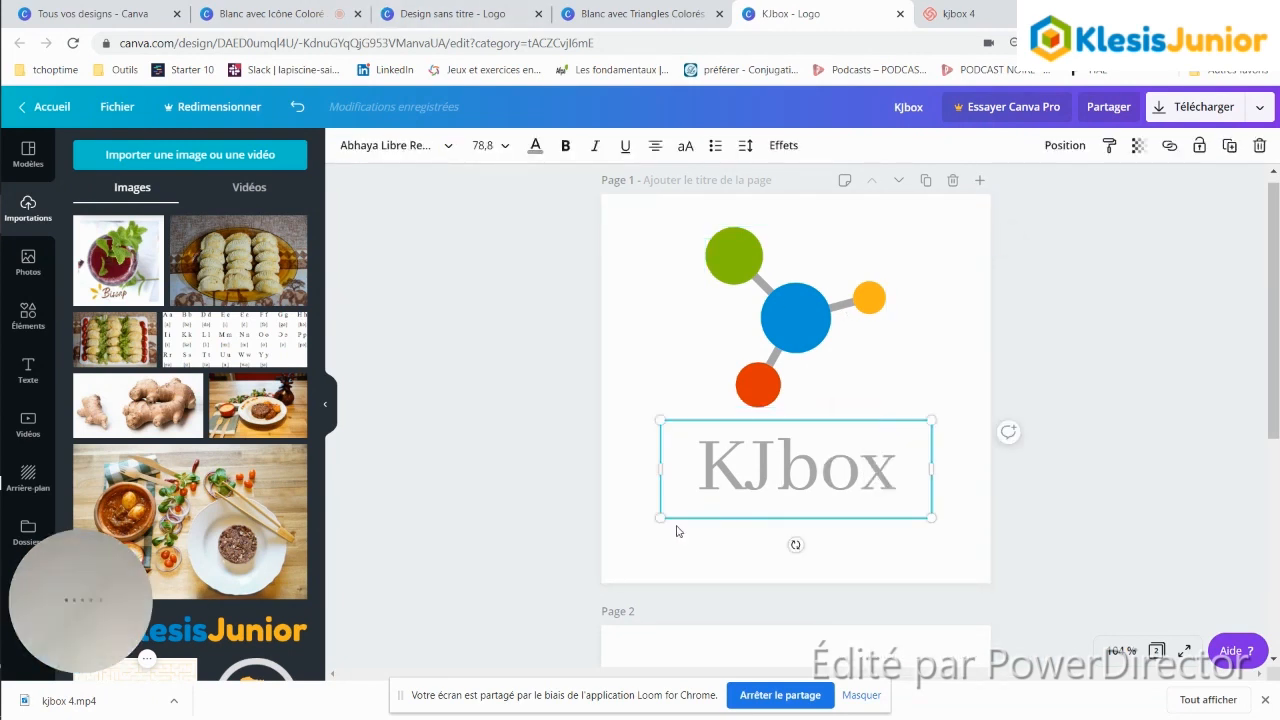
left_click(773, 309)
left_click_drag(700, 405, 654, 476)
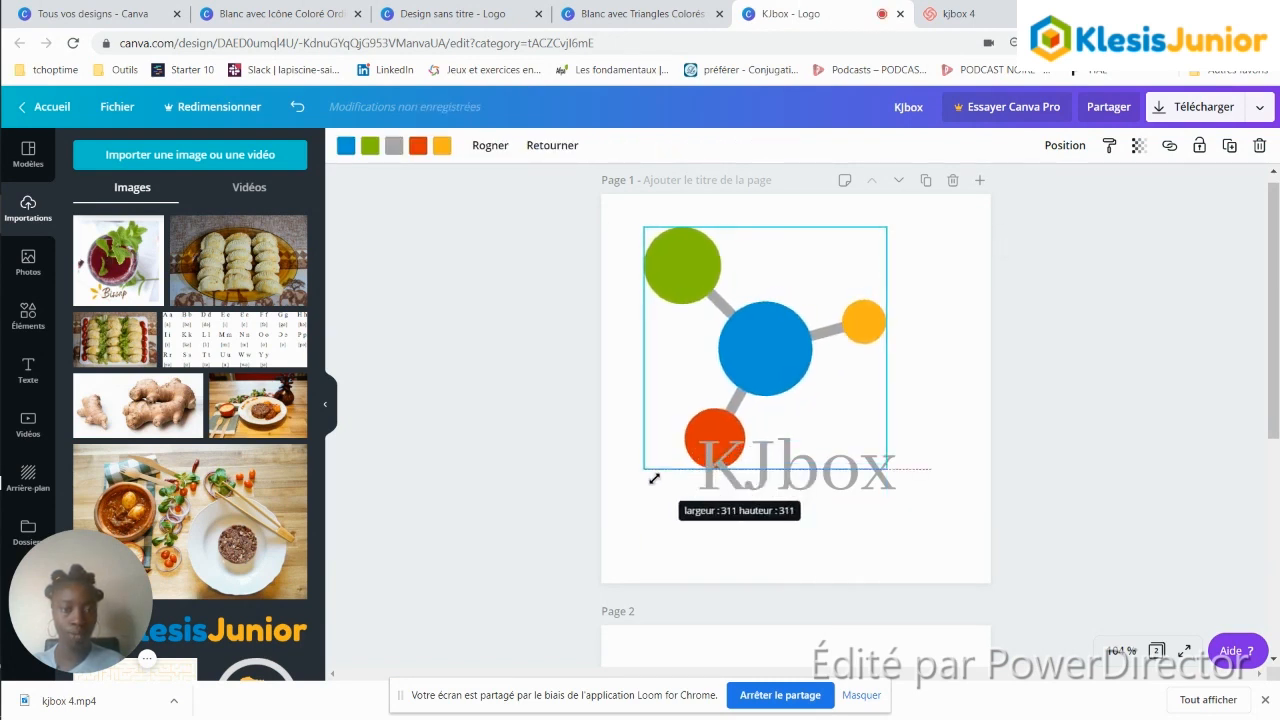
Step: Move the "KJbox" title beside the red circle, just under the blue one, and shrink its text to size 55
left_click(818, 497)
right_click(909, 408)
left_click(852, 441)
left_click_drag(861, 431, 928, 399)
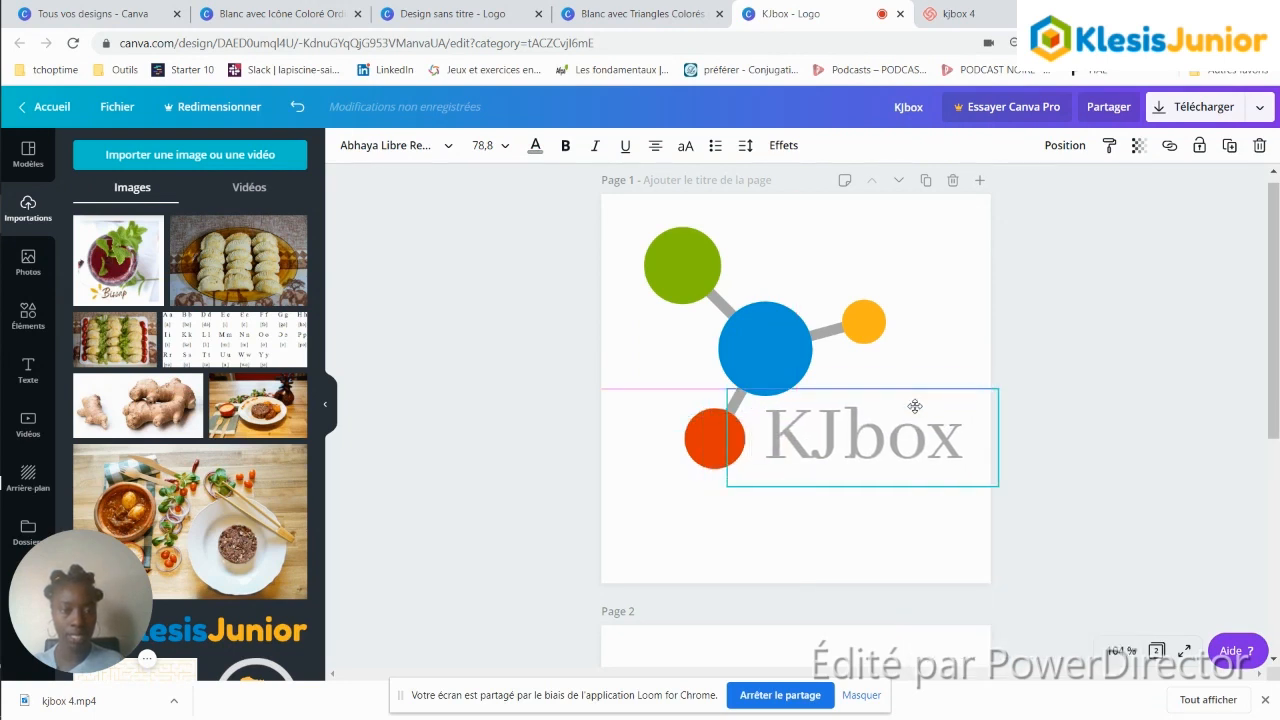
left_click_drag(727, 489, 781, 450)
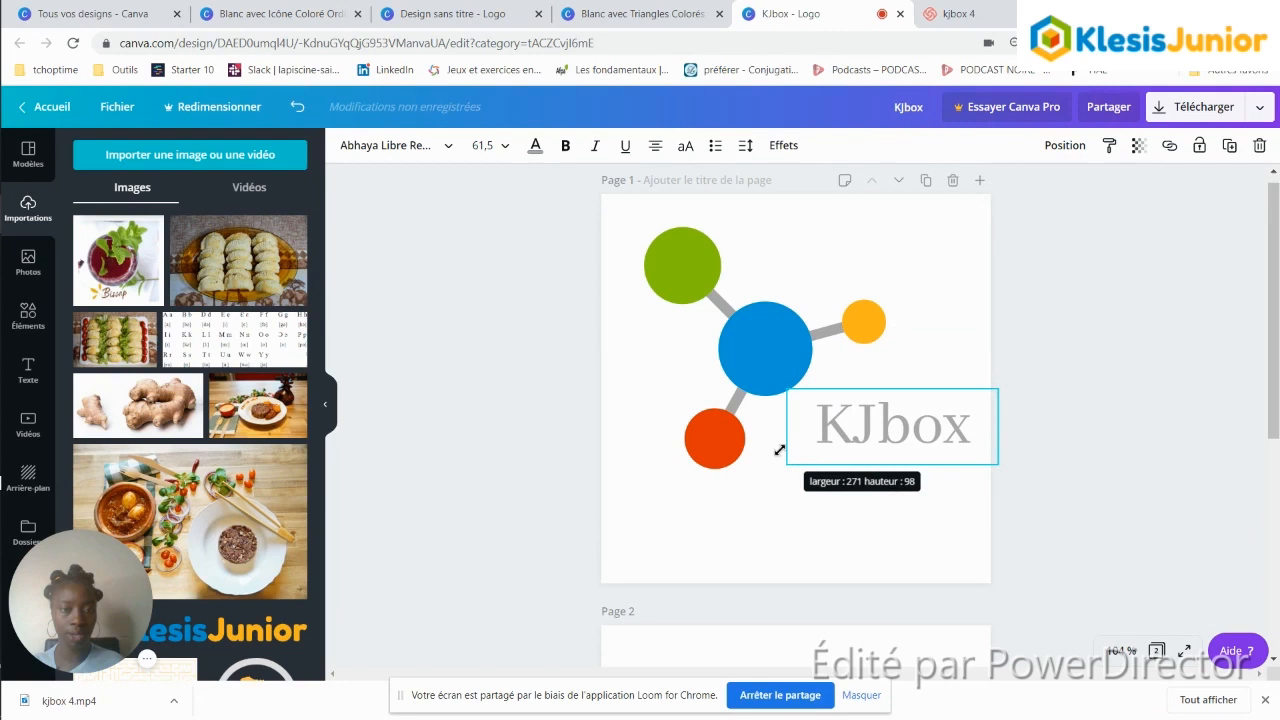
left_click_drag(867, 451, 836, 455)
left_click_drag(966, 467, 943, 455)
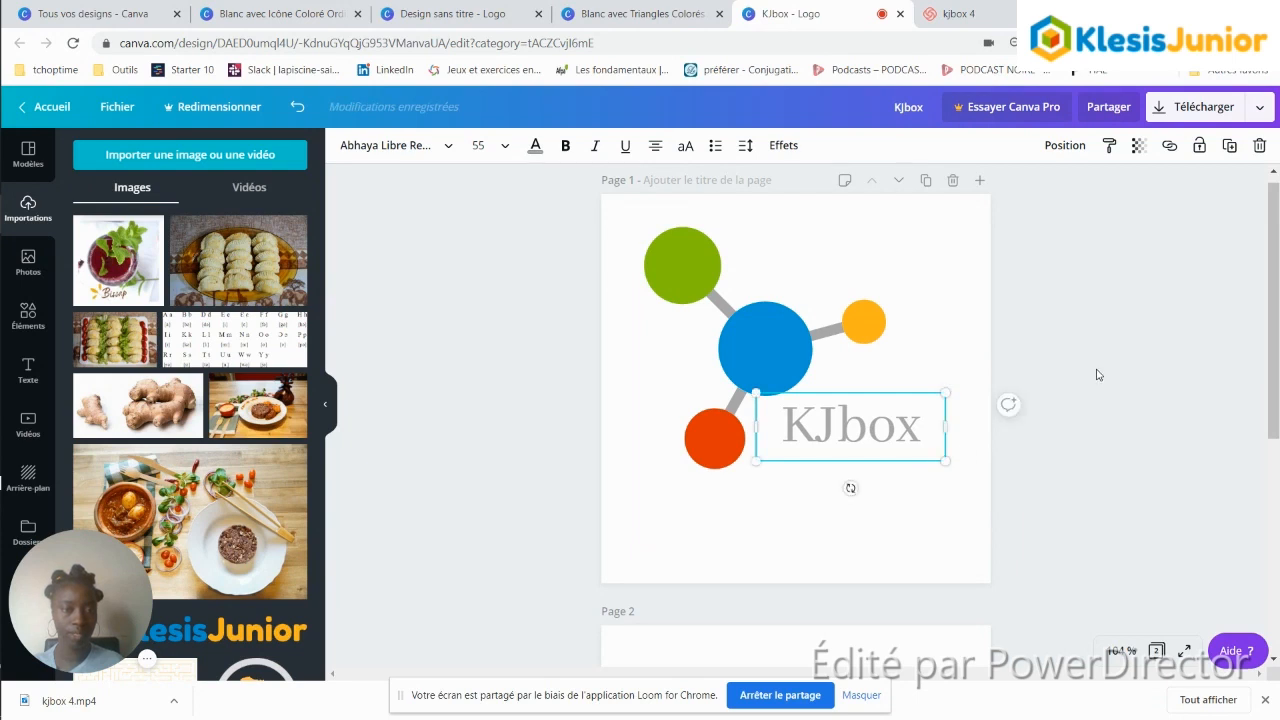
left_click(1097, 375)
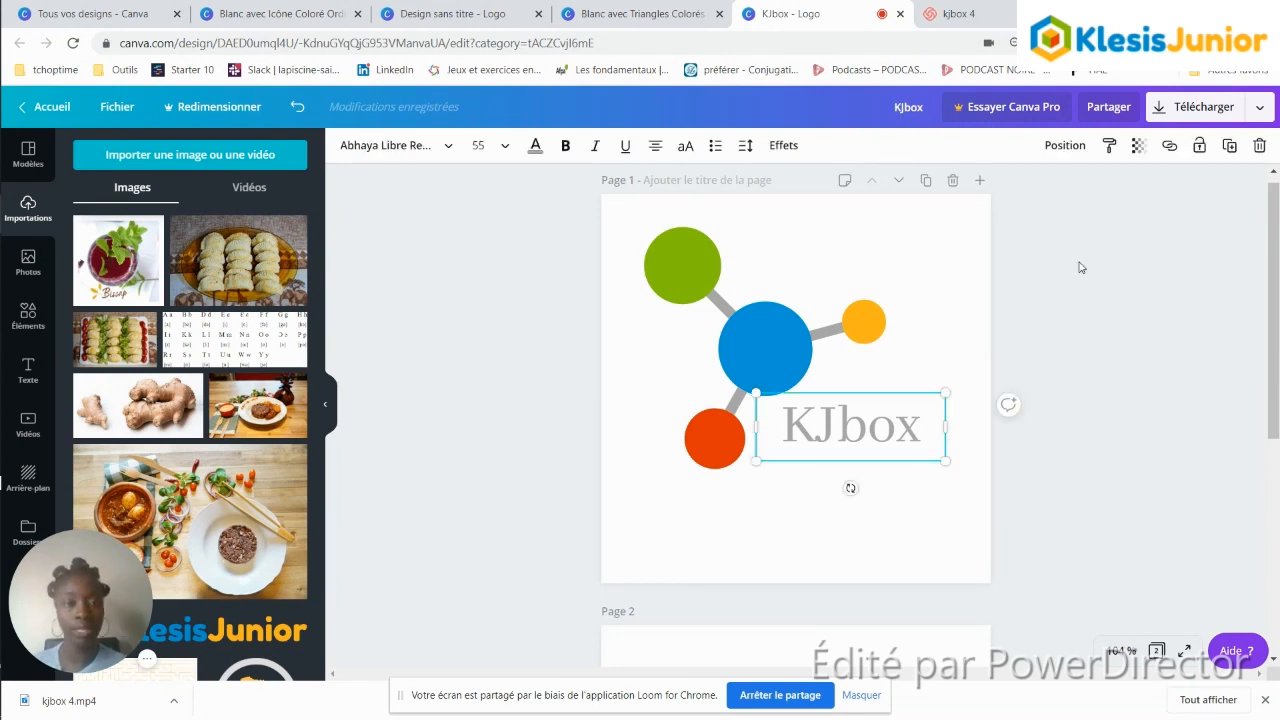
left_click(1080, 267)
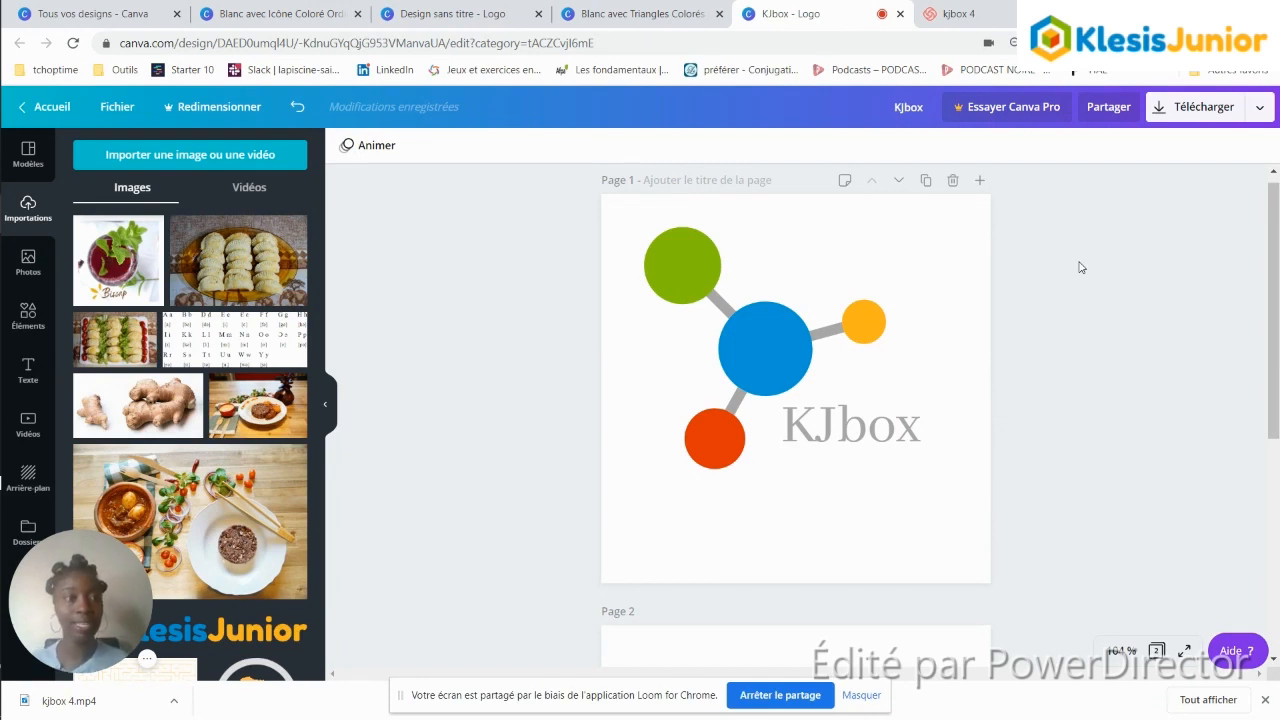
Step: Download page 1 of the logo as a PNG
left_click(1200, 108)
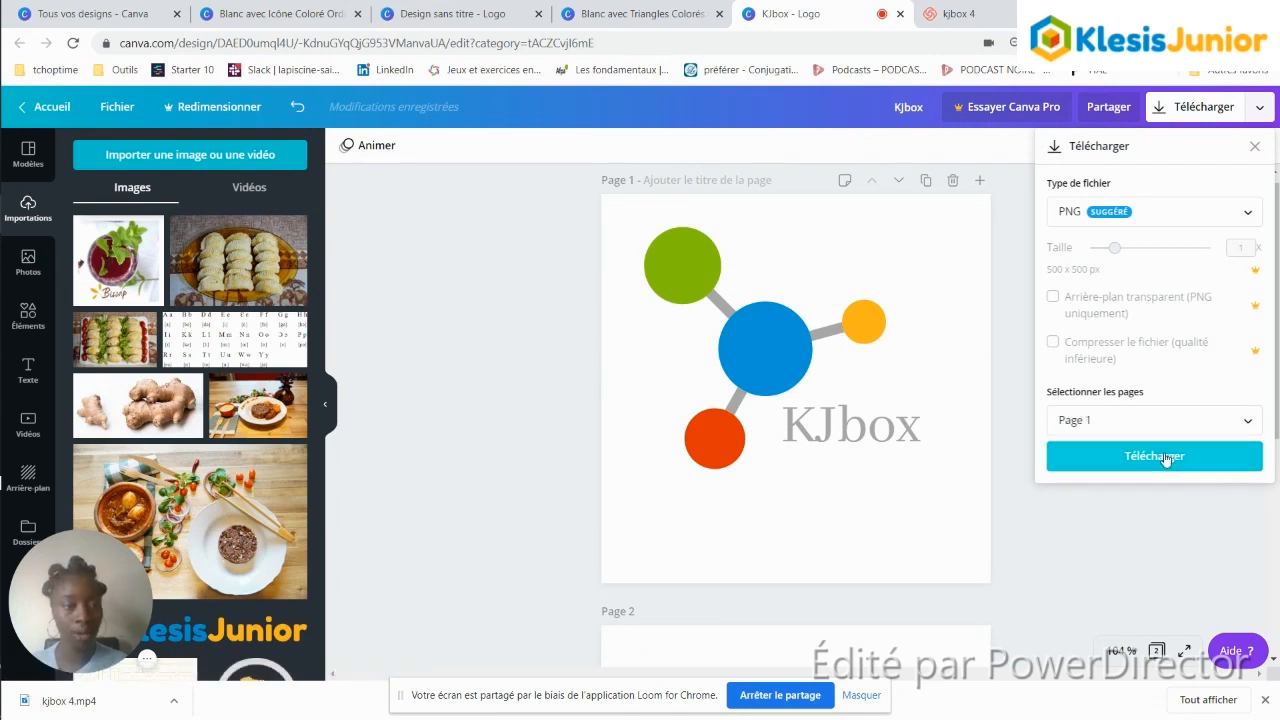
left_click(1165, 458)
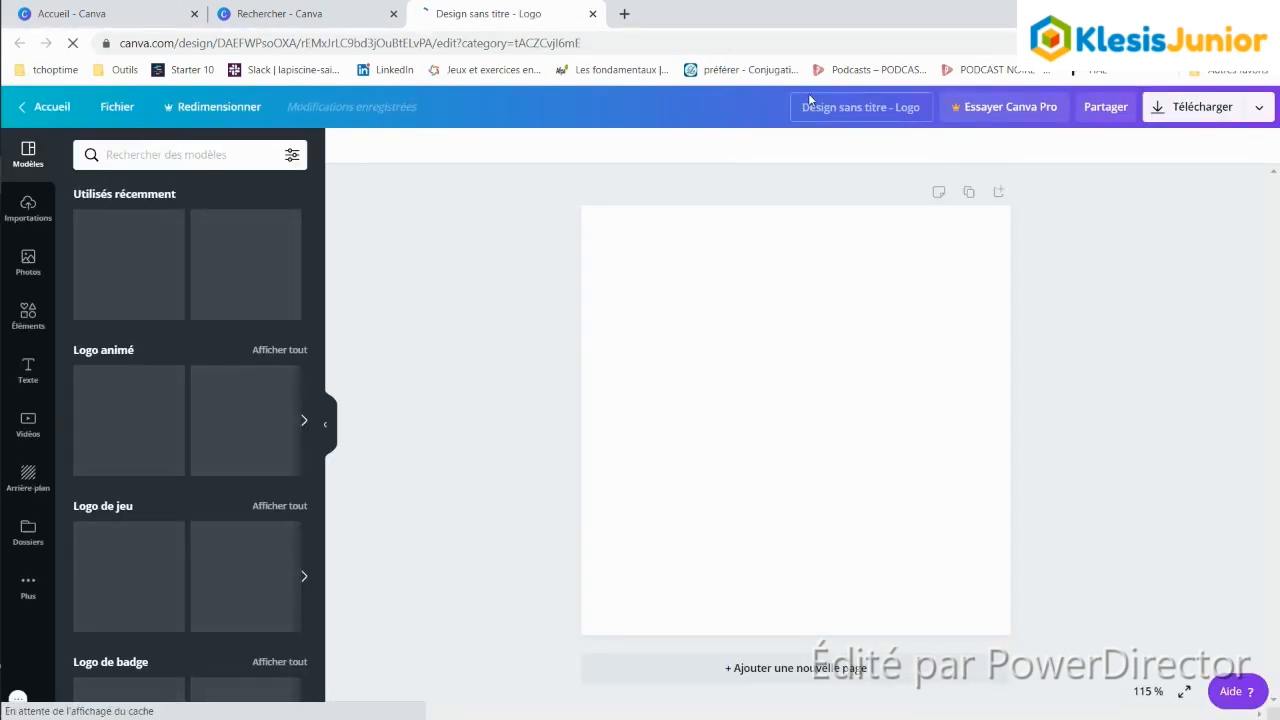
Step: Search the photo library for "jeux" and look through the pictures
left_click(28, 312)
left_click(40, 262)
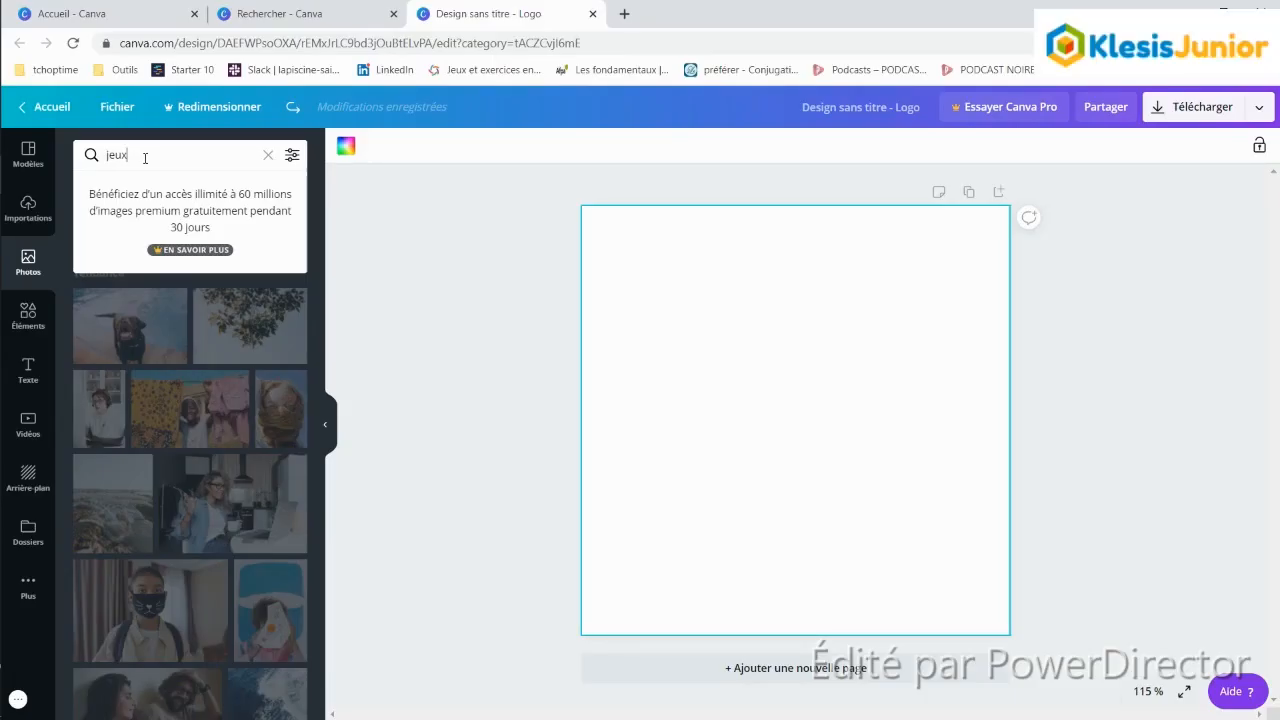
key("Return")
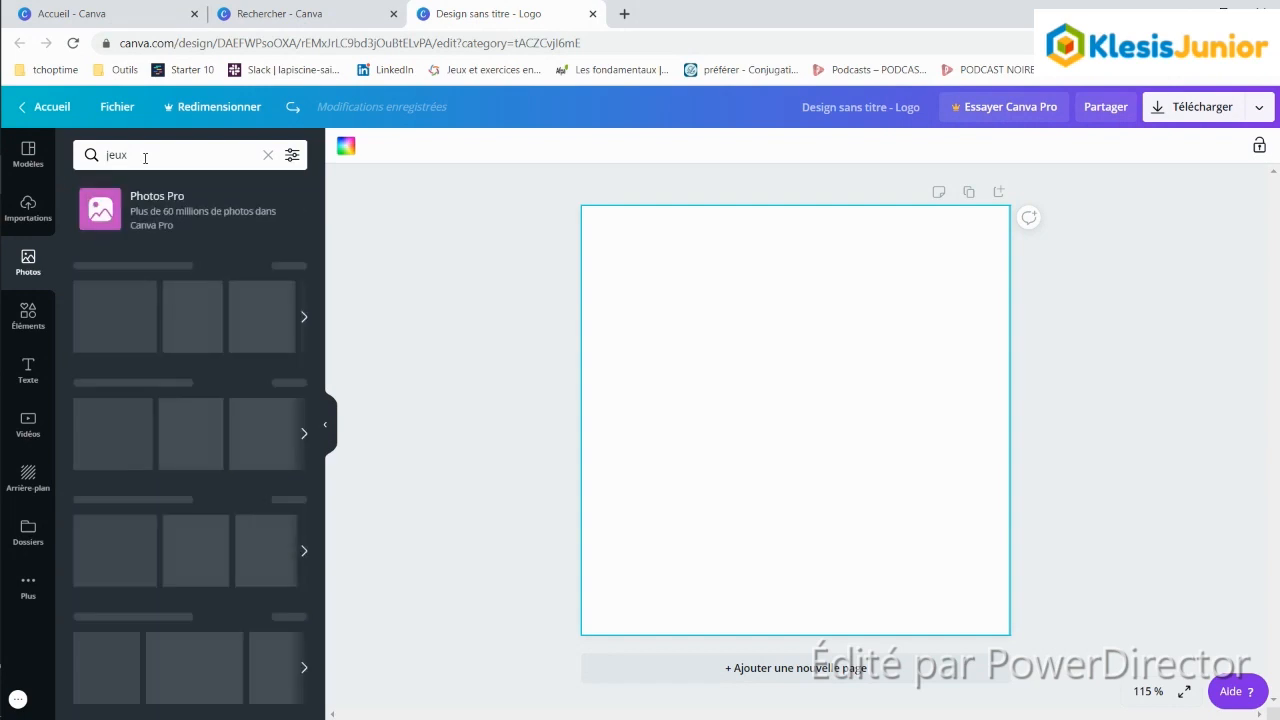
scroll(145, 235, "down", 3)
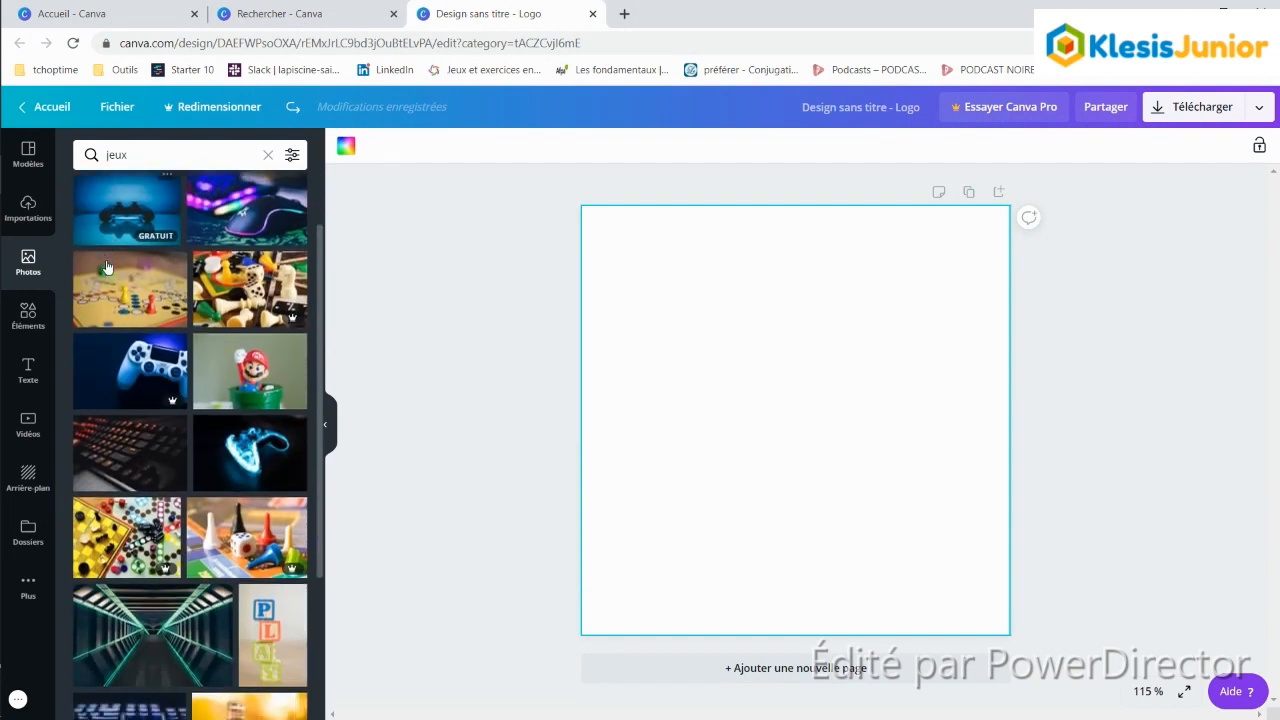
scroll(145, 235, "up", 3)
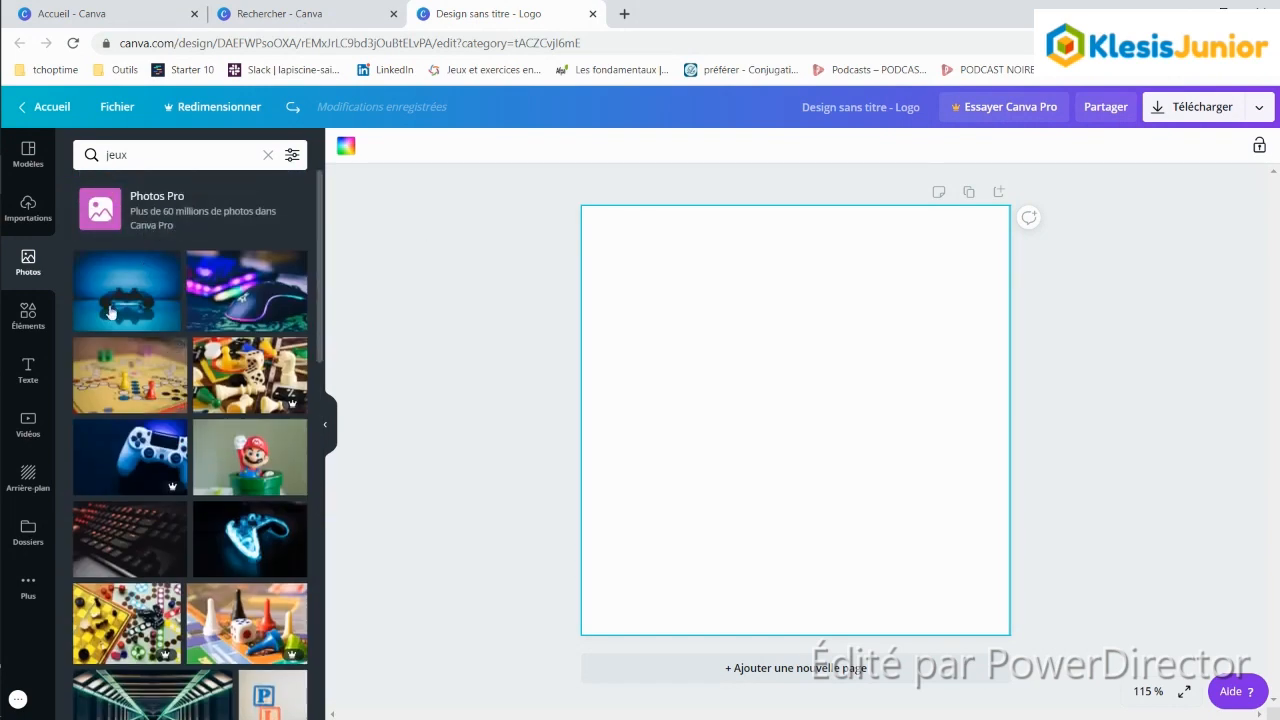
Step: Try the dark controller photo with the blue backdrop, enlarged to fill the blank logo page, and delete it
left_click(126, 306)
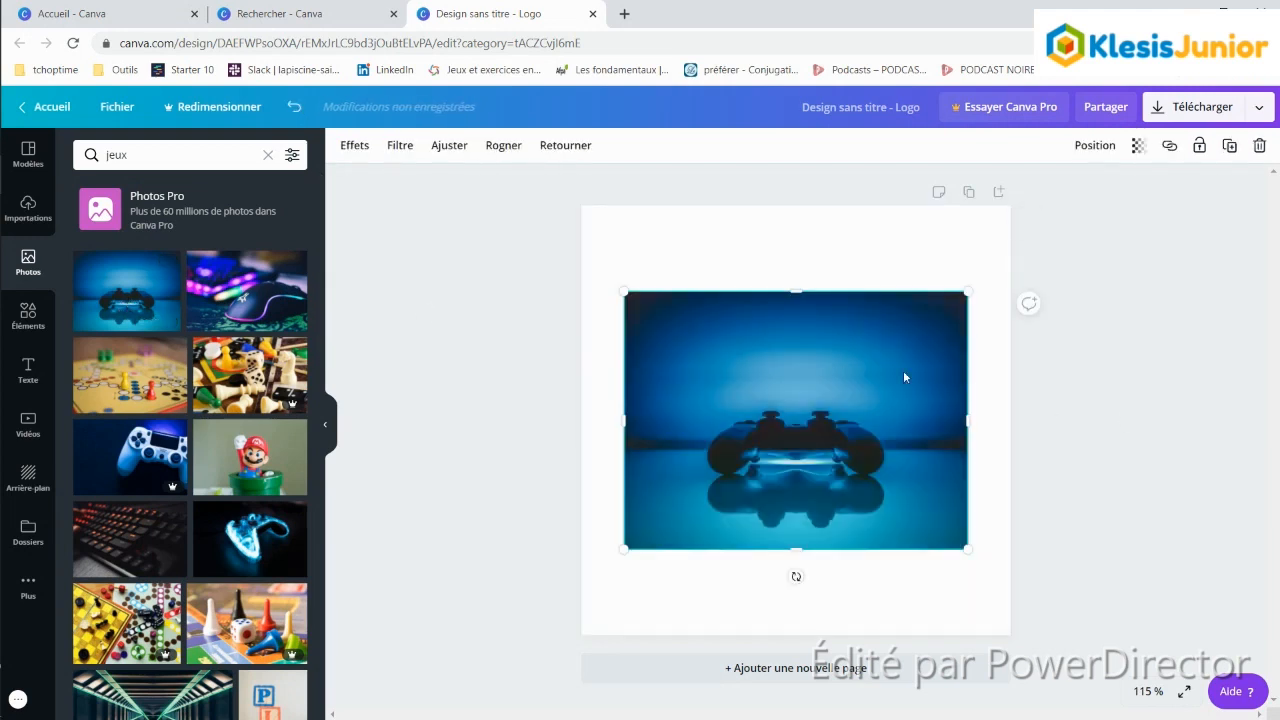
left_click_drag(625, 292, 577, 255)
left_click_drag(967, 256, 1032, 213)
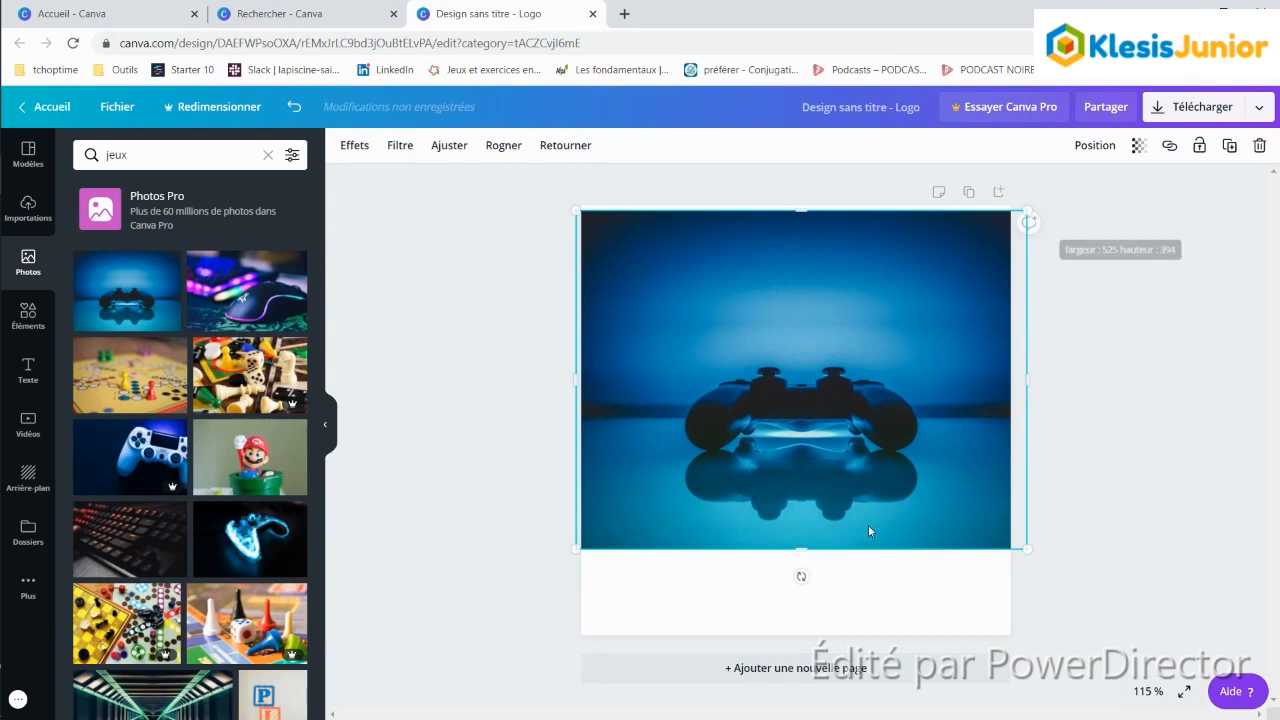
left_click_drag(801, 541, 792, 634)
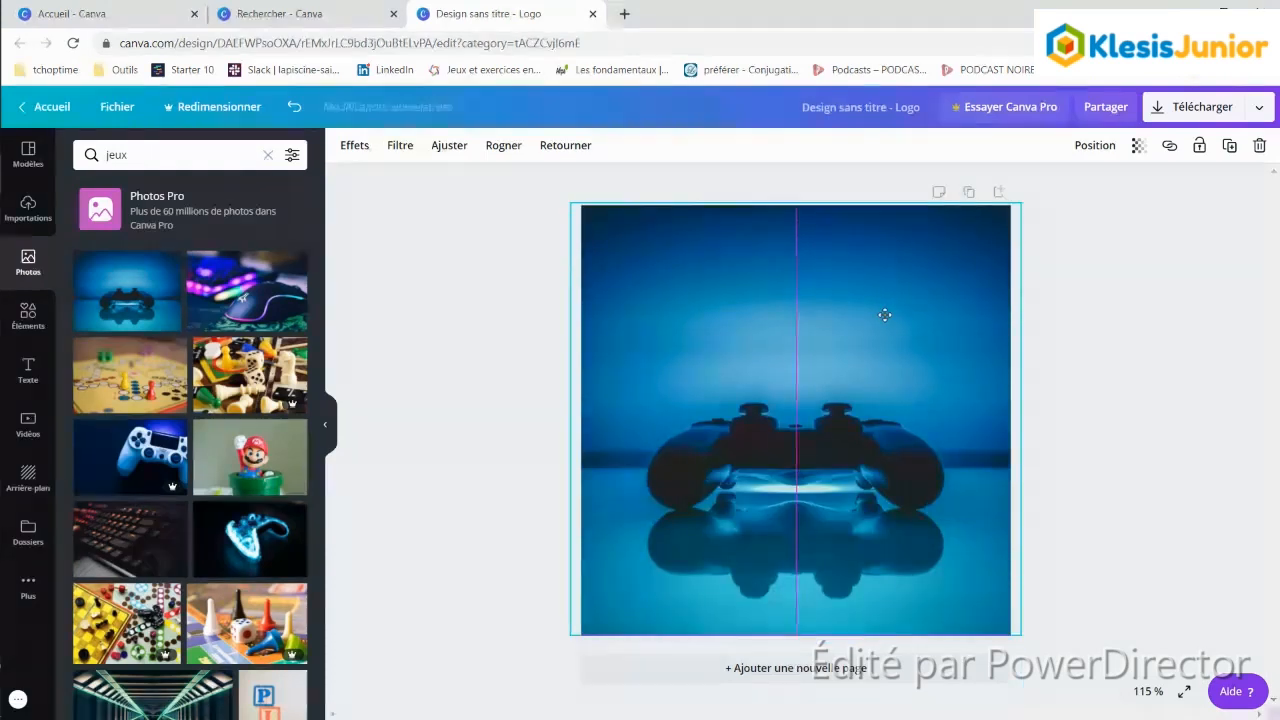
left_click_drag(884, 315, 886, 320)
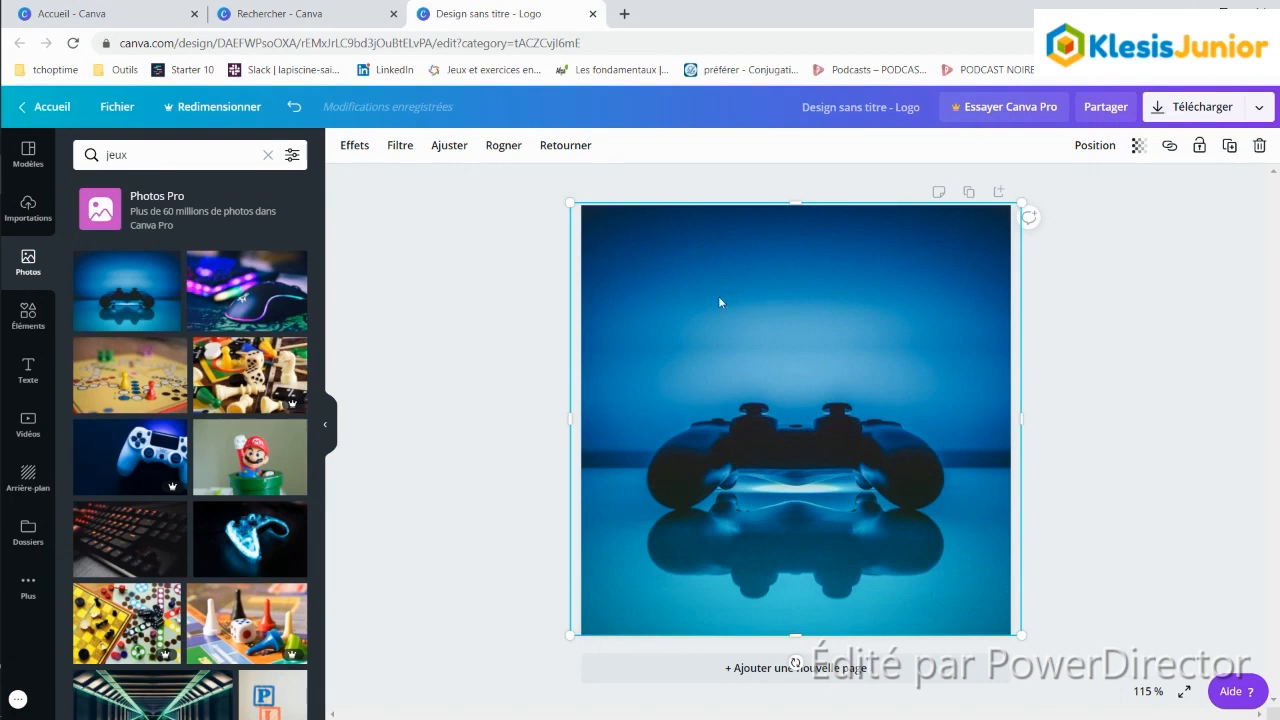
key("Delete")
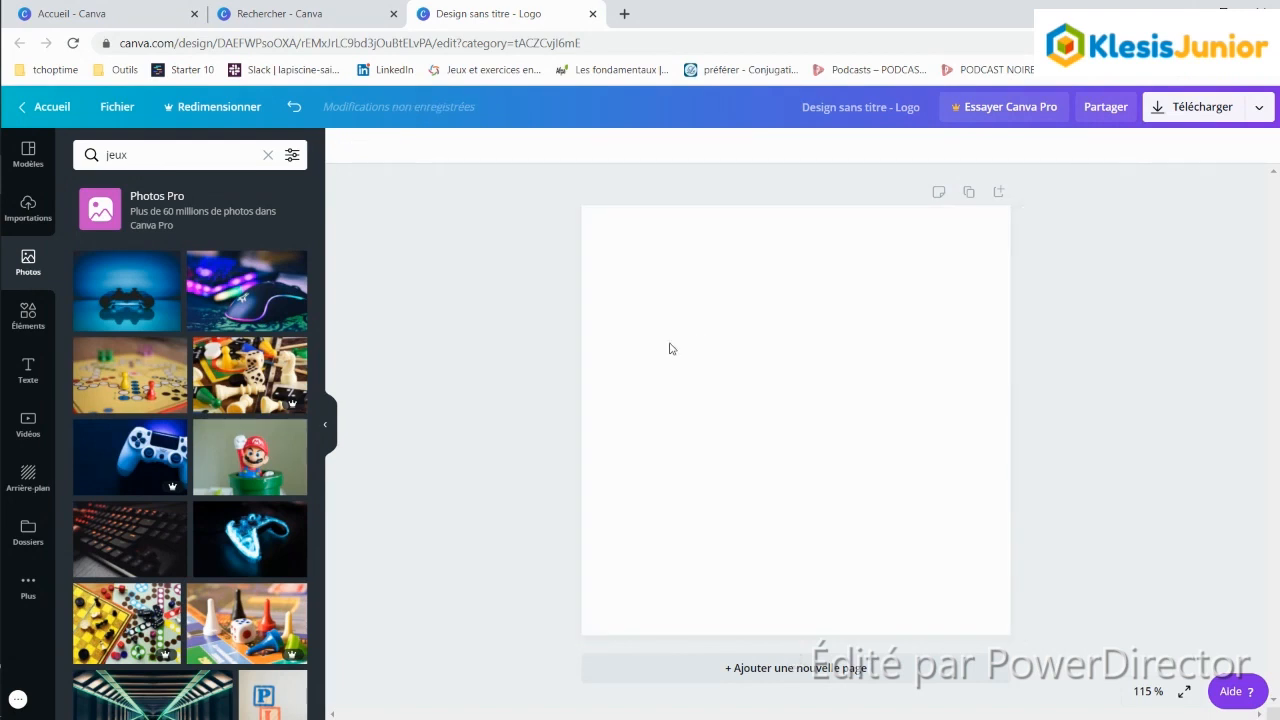
Step: Try the premium white controller photo, enlarged across the full width of the page, and delete it
left_click(155, 462)
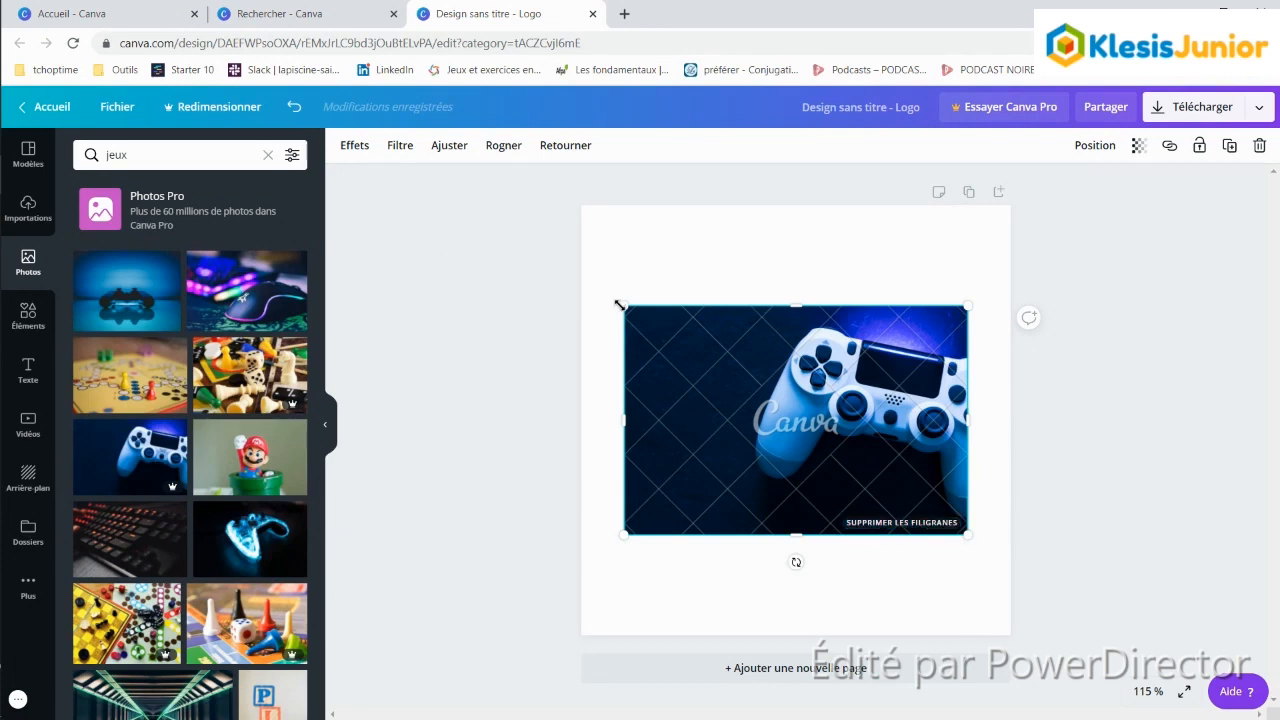
left_click_drag(618, 305, 536, 204)
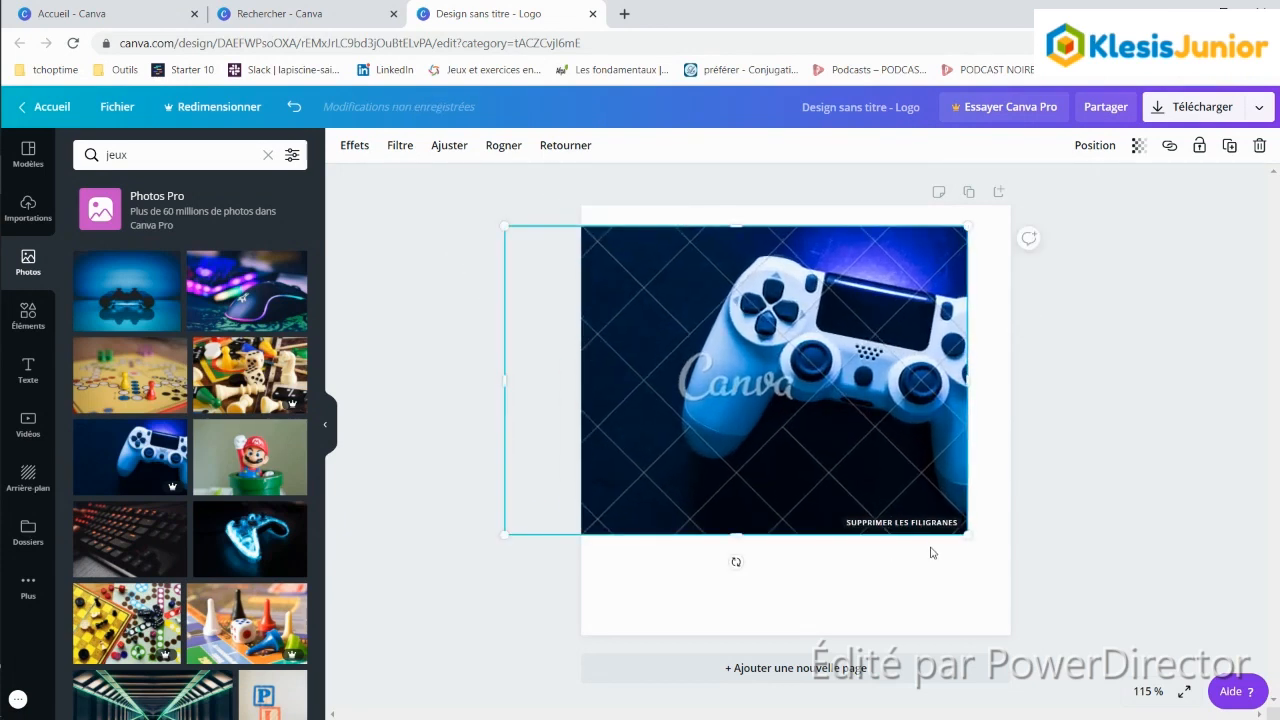
left_click_drag(972, 537, 1102, 625)
left_click_drag(803, 296, 780, 298)
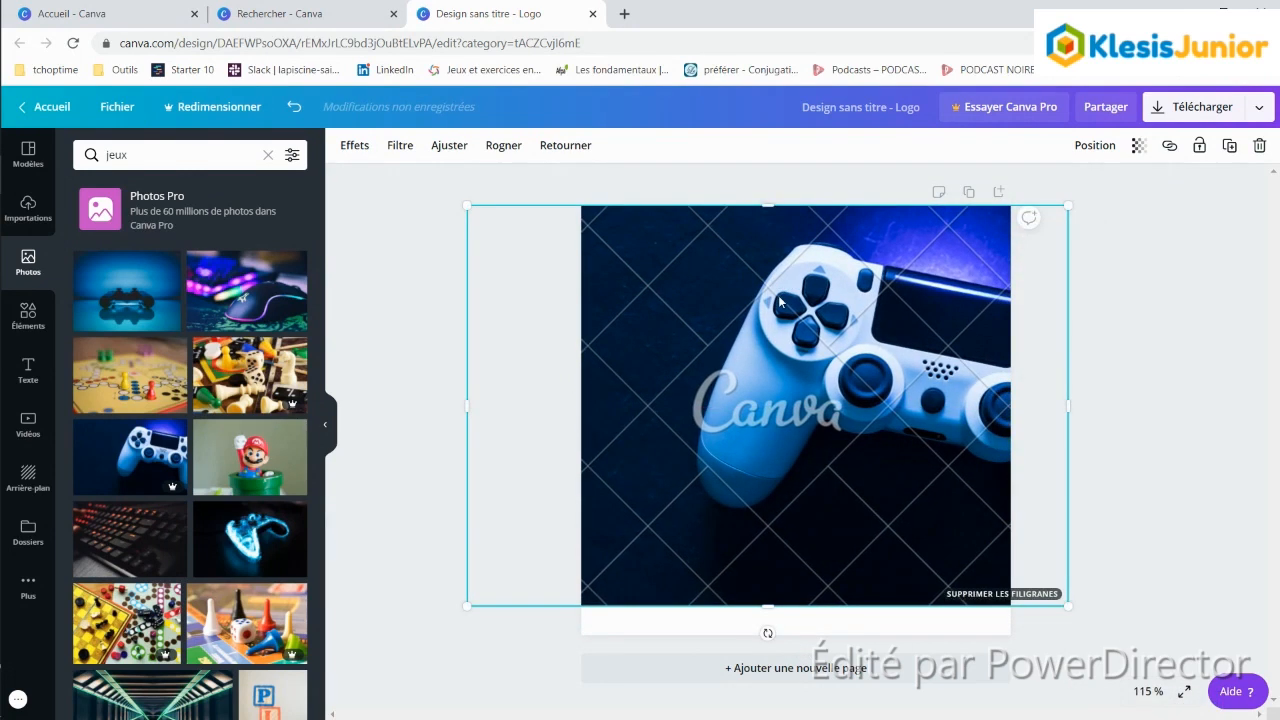
key("Delete")
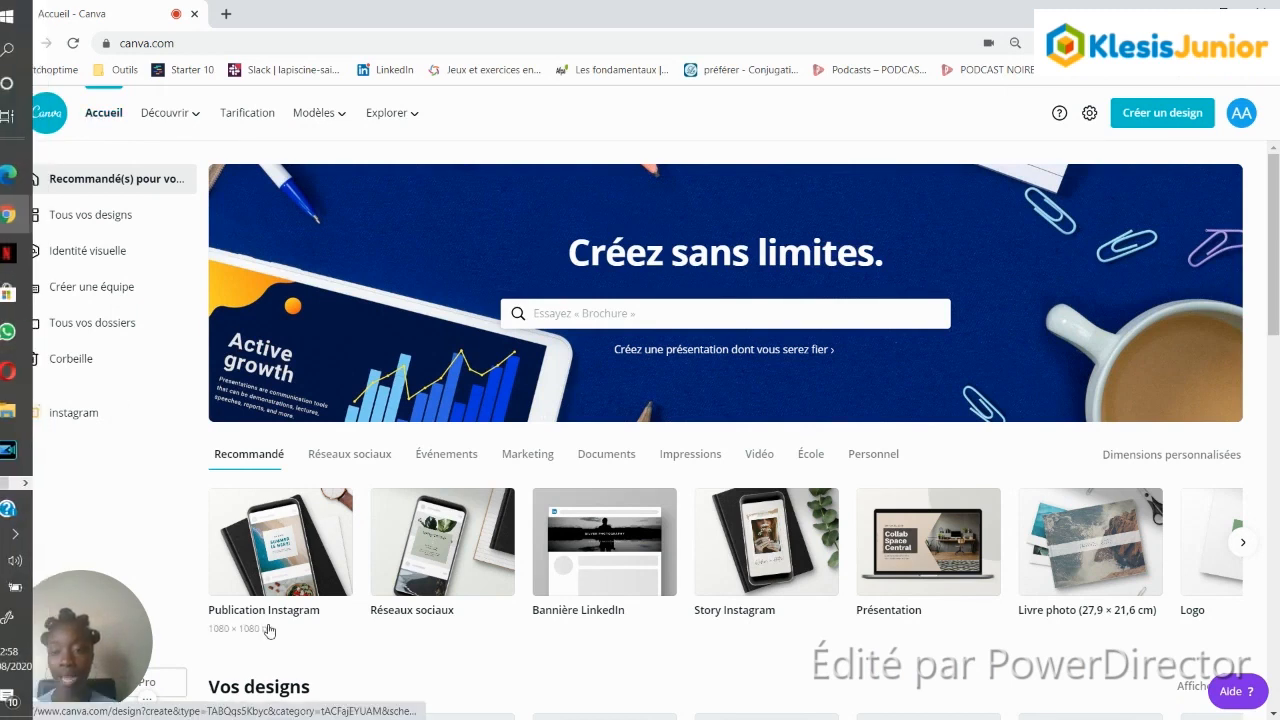
Step: Browse further through the recommended design types on the home page
left_click(1242, 543)
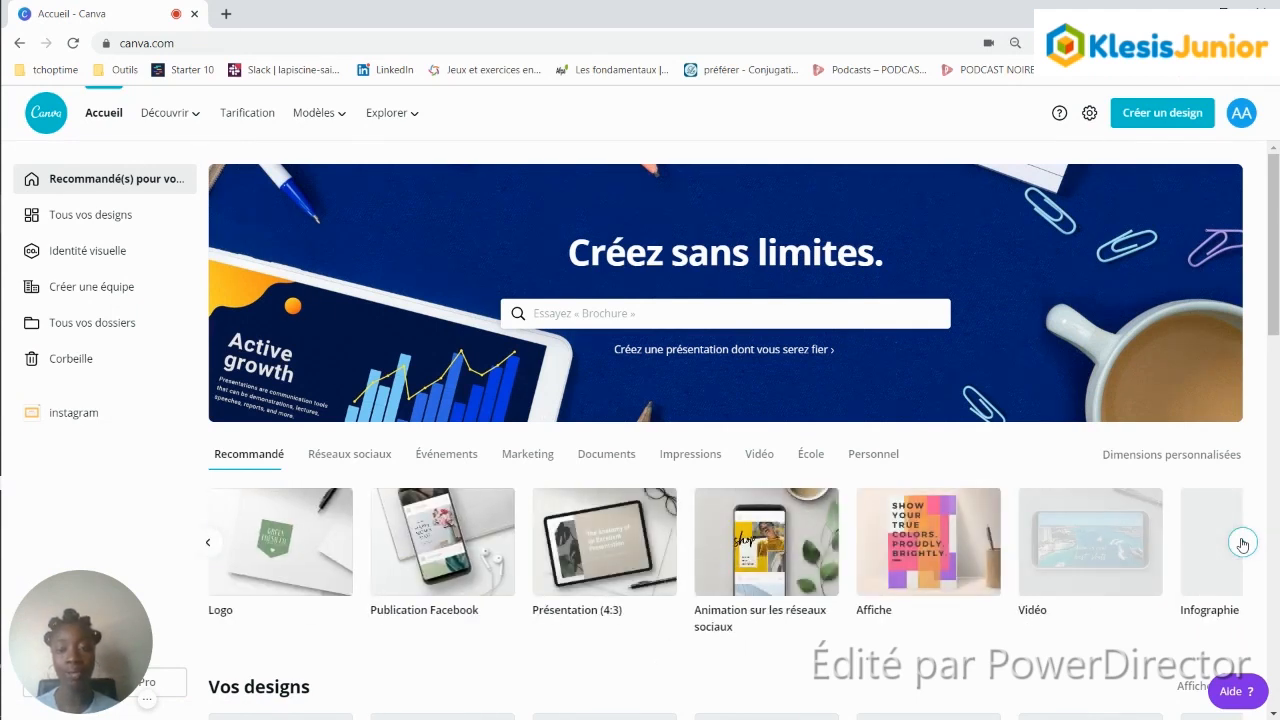